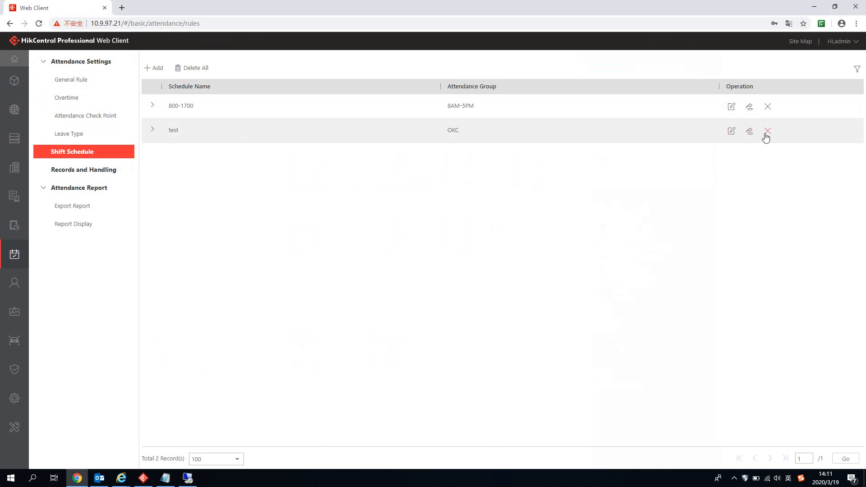
Step: Delete the 'test' shift schedule so only 800-1700 remains, then go to the General Rule page
click(767, 133)
click(436, 291)
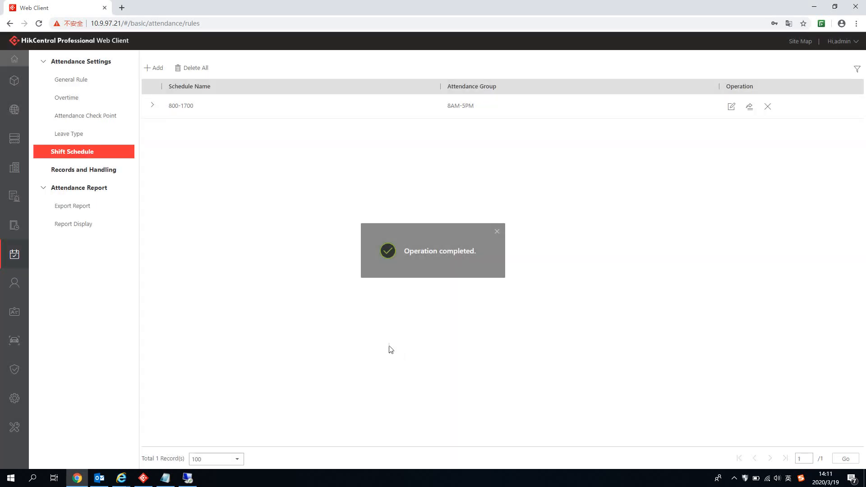
click(44, 62)
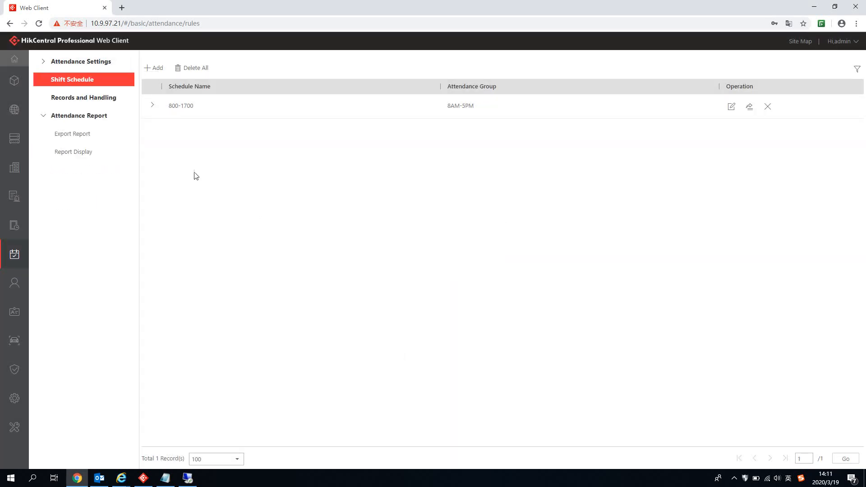
click(43, 63)
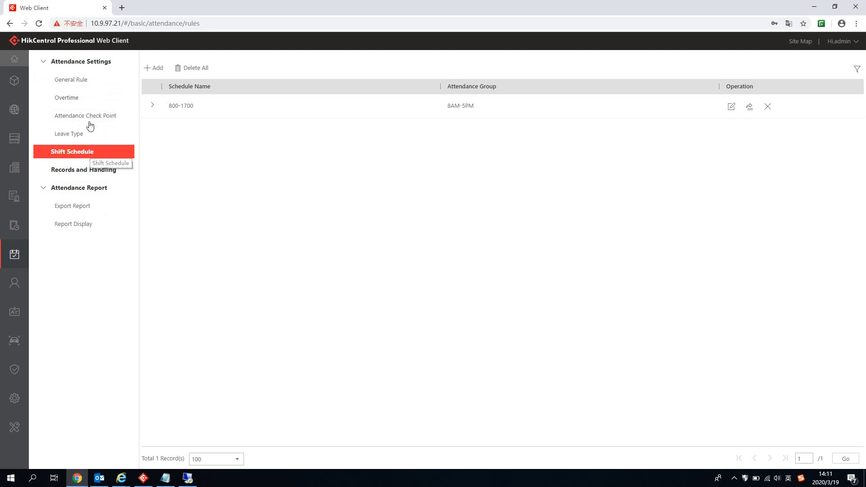
click(80, 85)
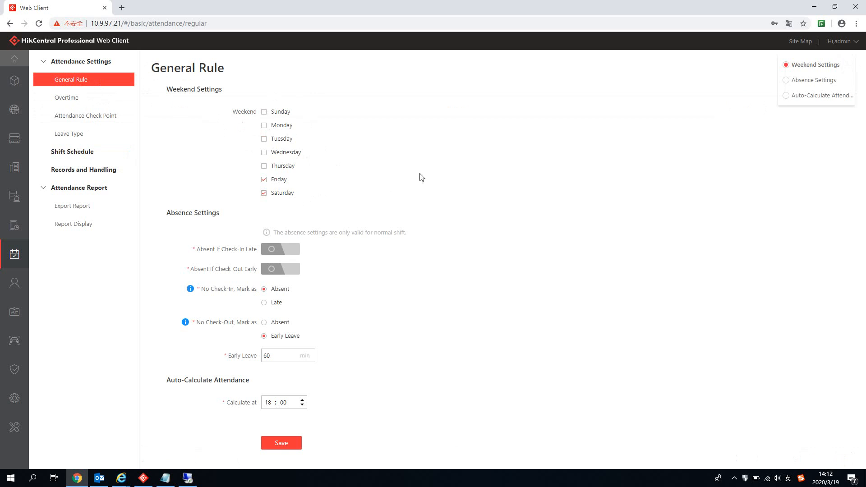
Step: Make Saturday and Sunday the weekend and count late or early leave over 30 minutes as absence
click(265, 180)
click(265, 114)
click(293, 256)
double_click(279, 270)
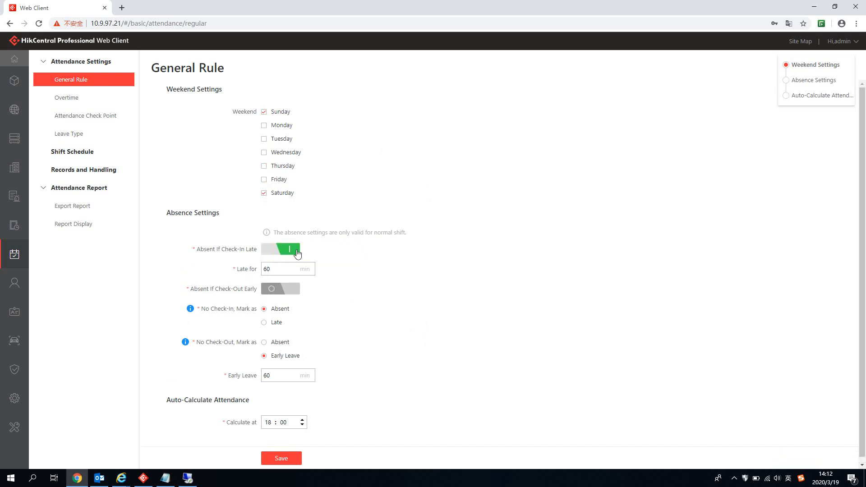
click(291, 249)
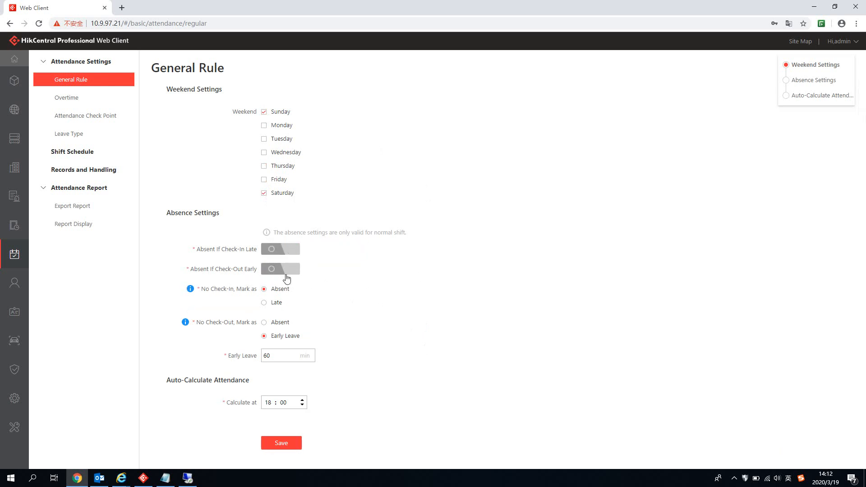
click(288, 270)
double_click(284, 289)
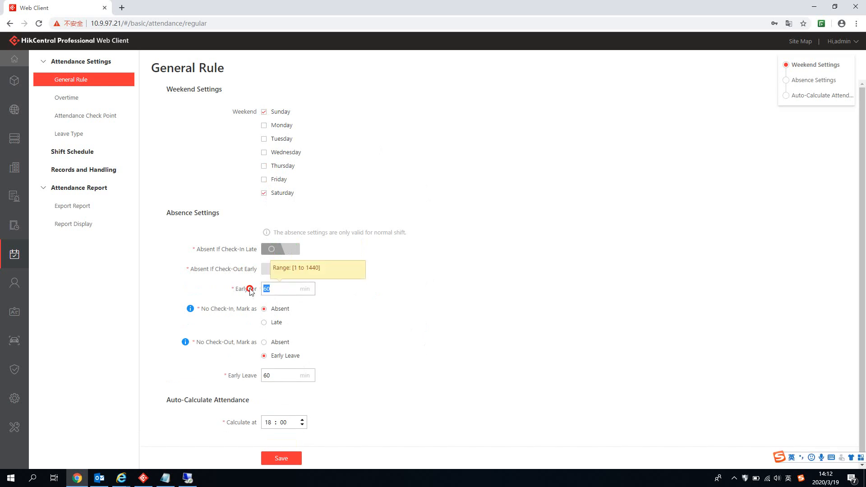
click(430, 290)
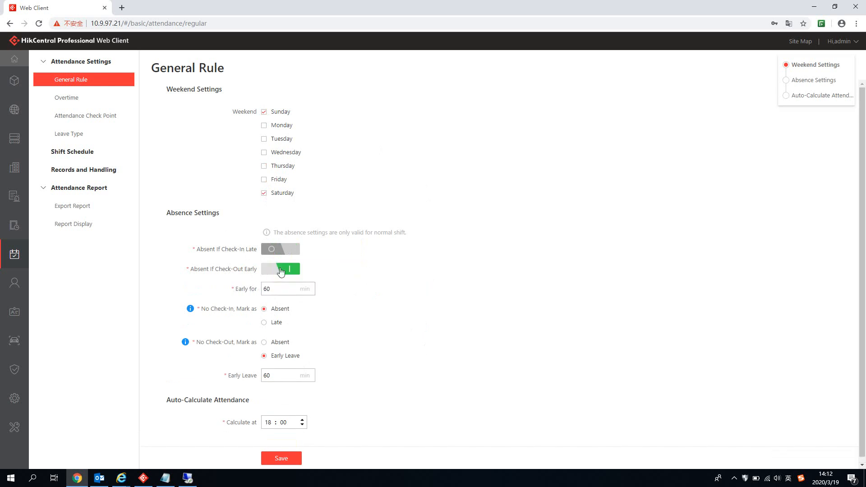
click(247, 283)
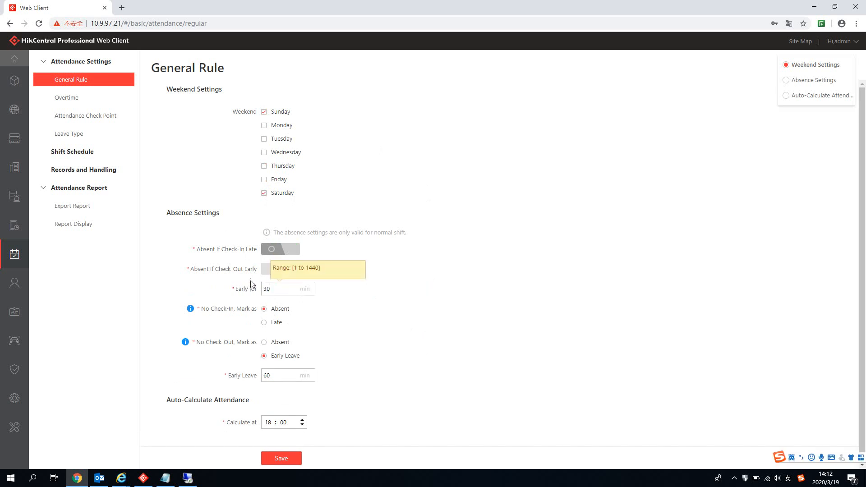
click(282, 249)
click(287, 270)
key(BackSpace)
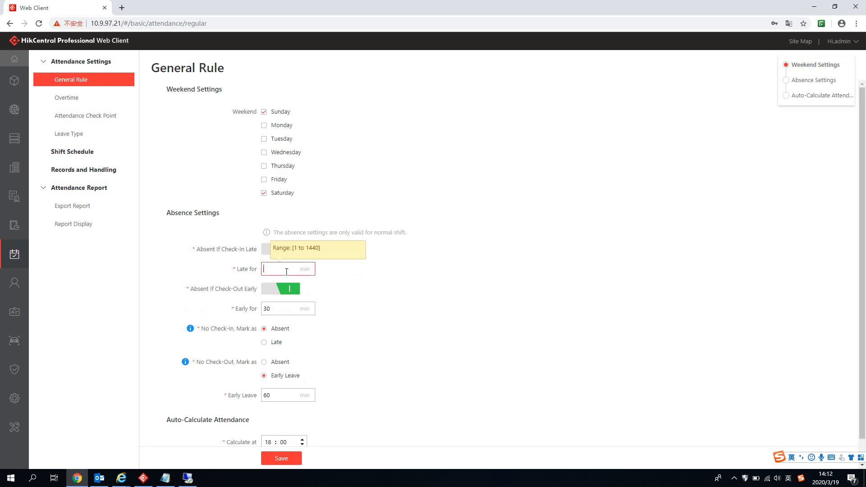
text(30)
click(469, 333)
Step: Mark missing check-outs as Absent, set auto-calculation to 22:00, and save the general rule
scroll(549, 344, down, 1)
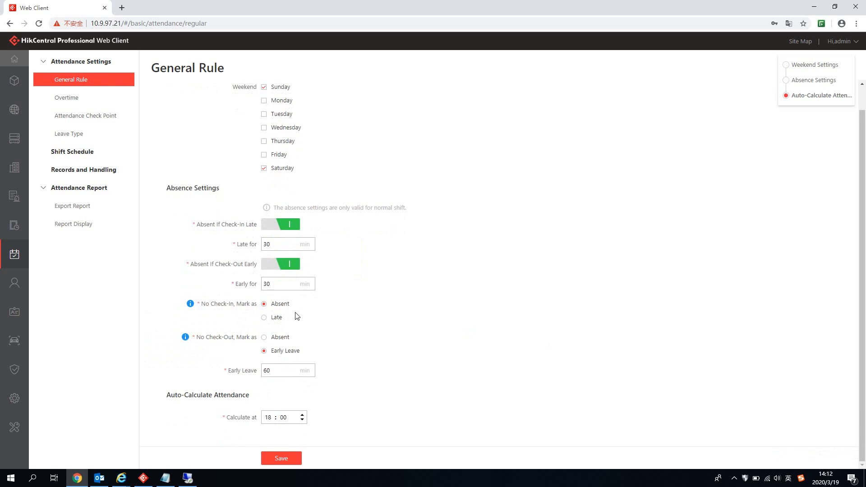
click(264, 337)
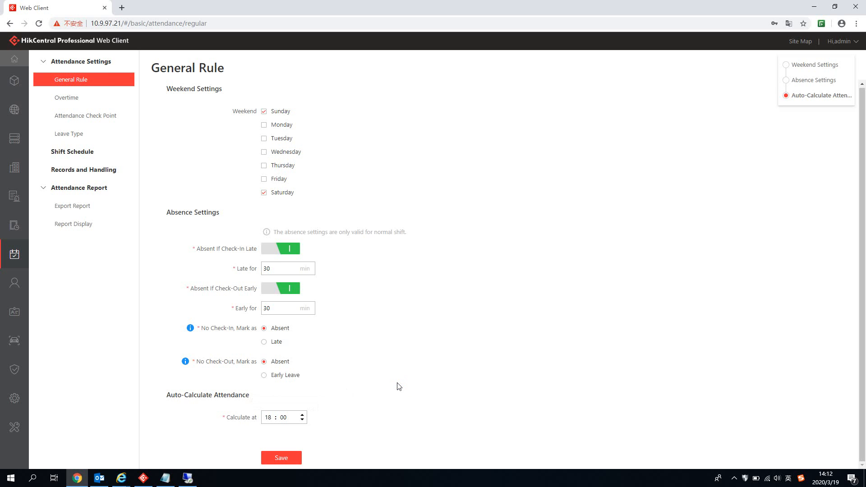
click(269, 417)
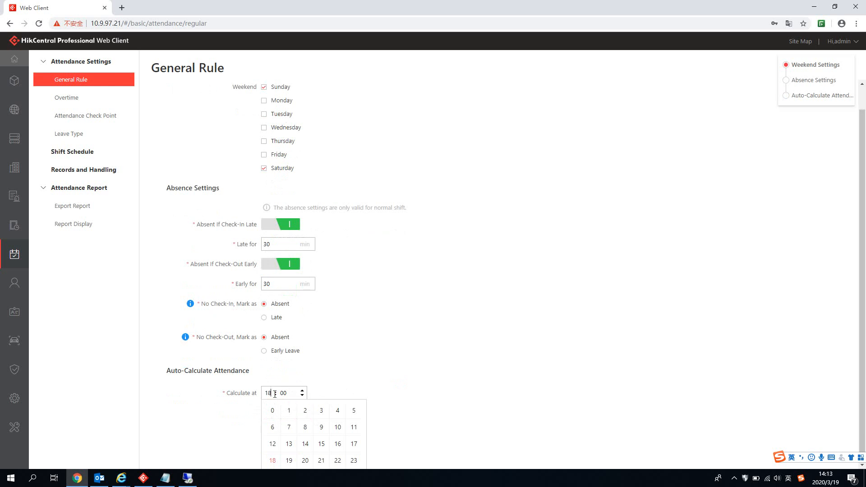
click(289, 460)
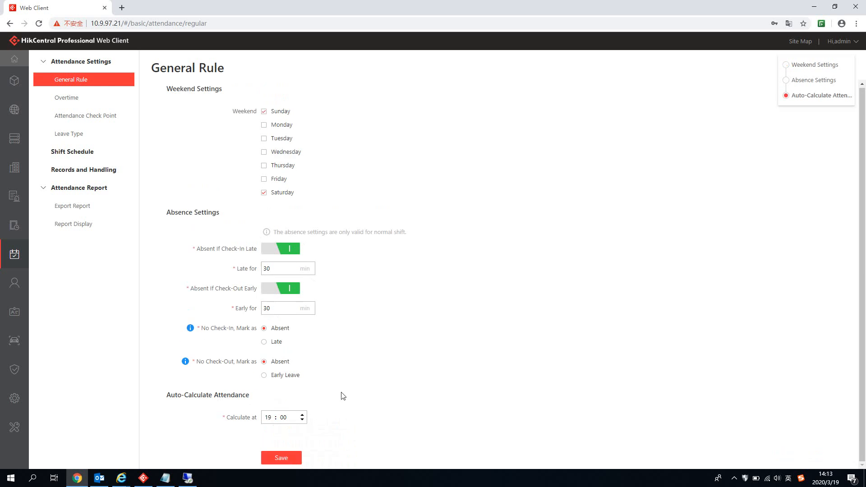
click(284, 459)
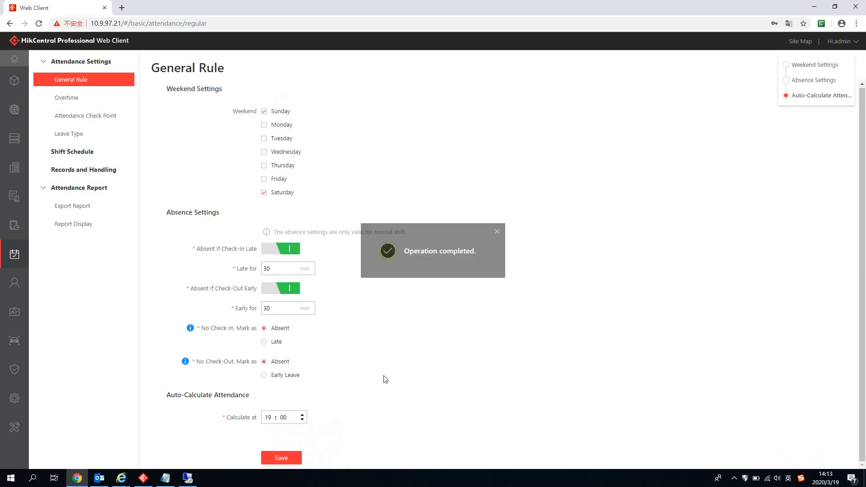
click(269, 417)
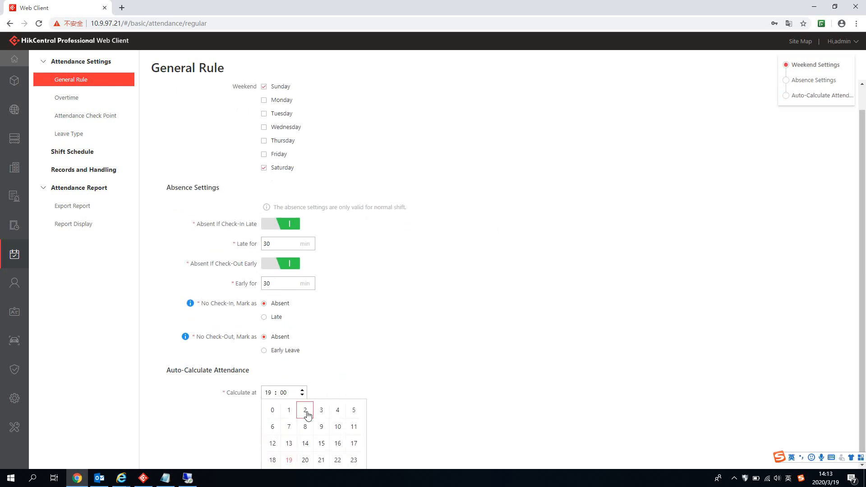
click(337, 460)
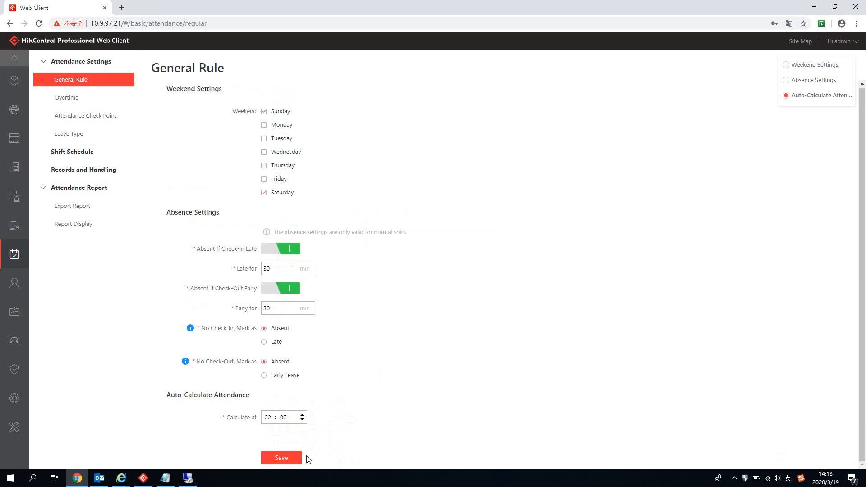
click(299, 459)
click(87, 103)
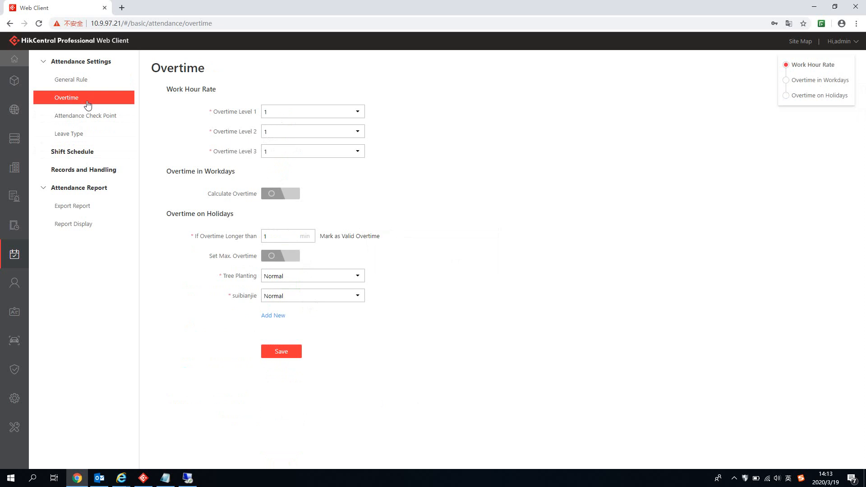
Step: Enable workday overtime calculated by total work hours with a 30-minute threshold
click(339, 114)
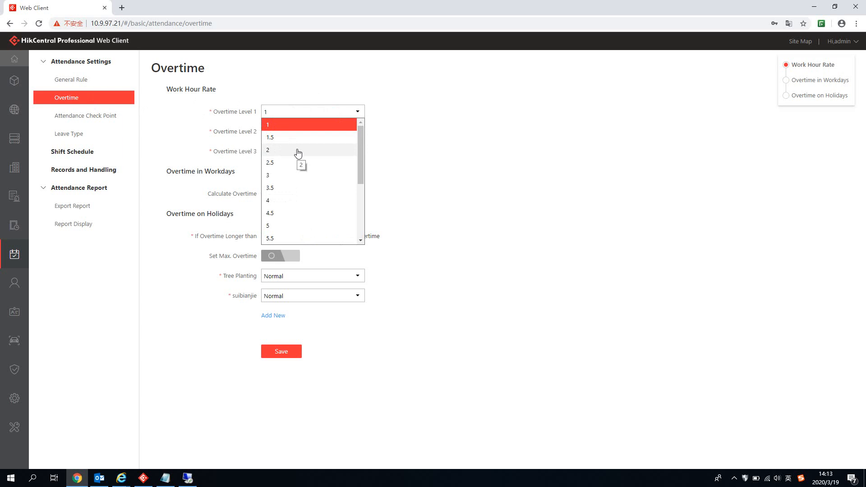
click(458, 126)
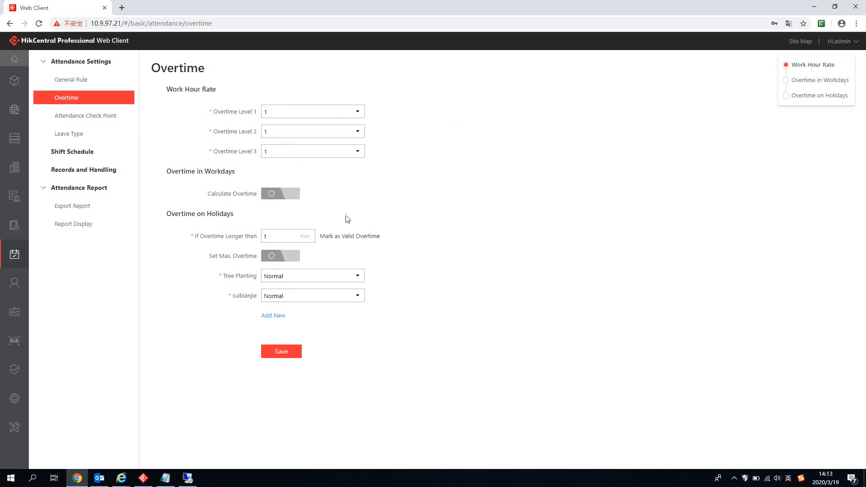
click(286, 197)
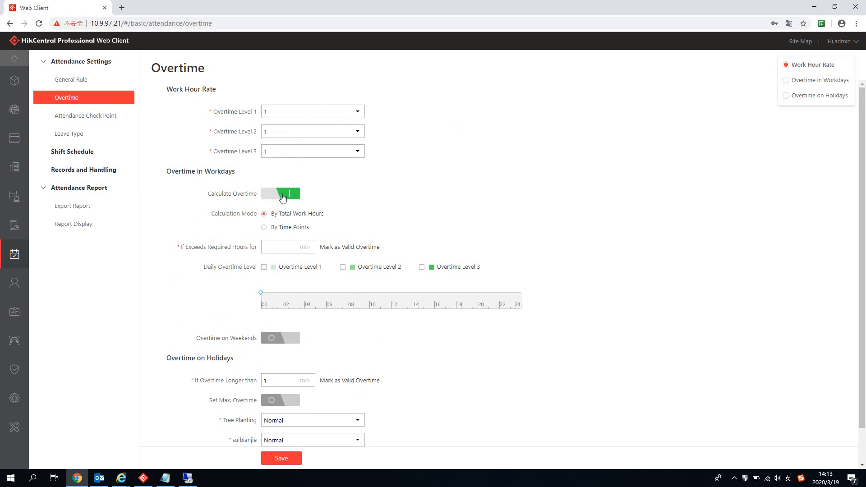
click(264, 229)
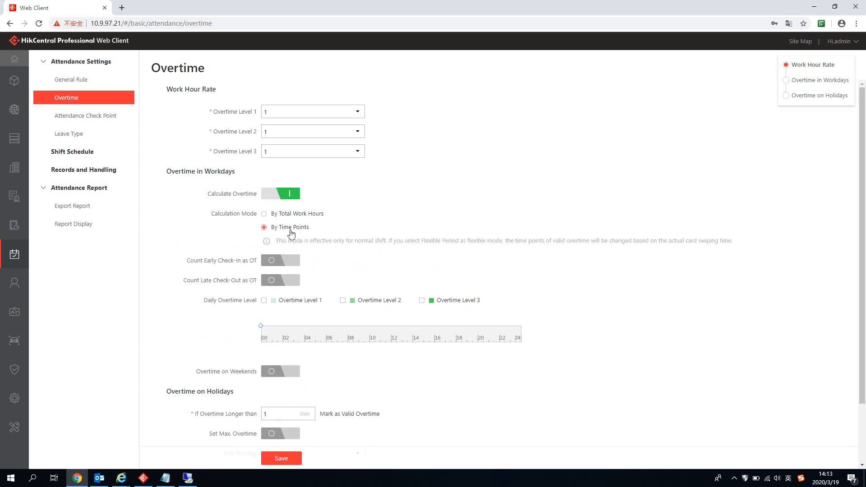
click(265, 213)
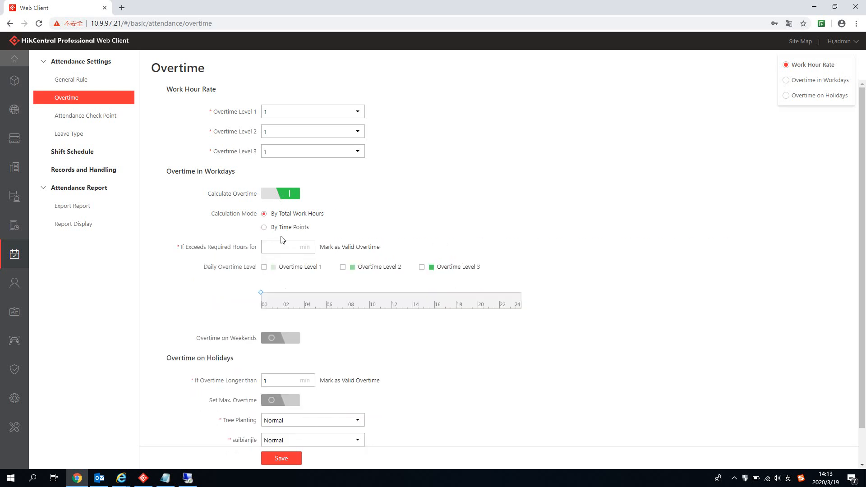
click(286, 248)
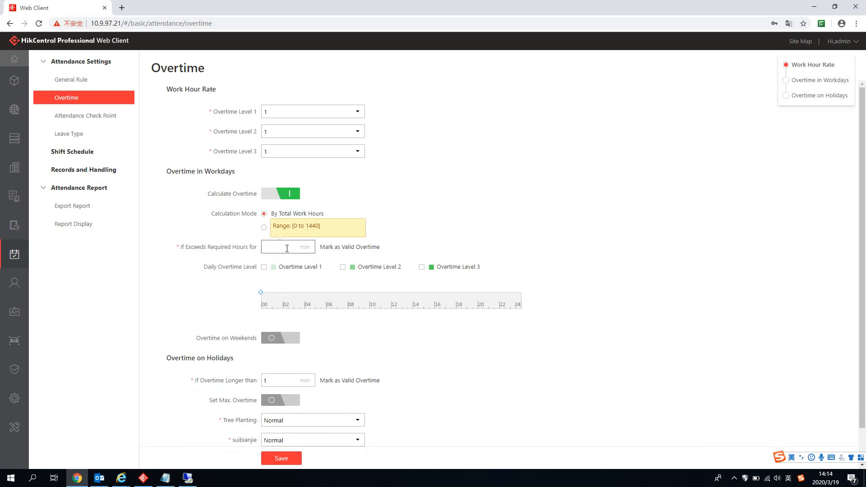
click(413, 223)
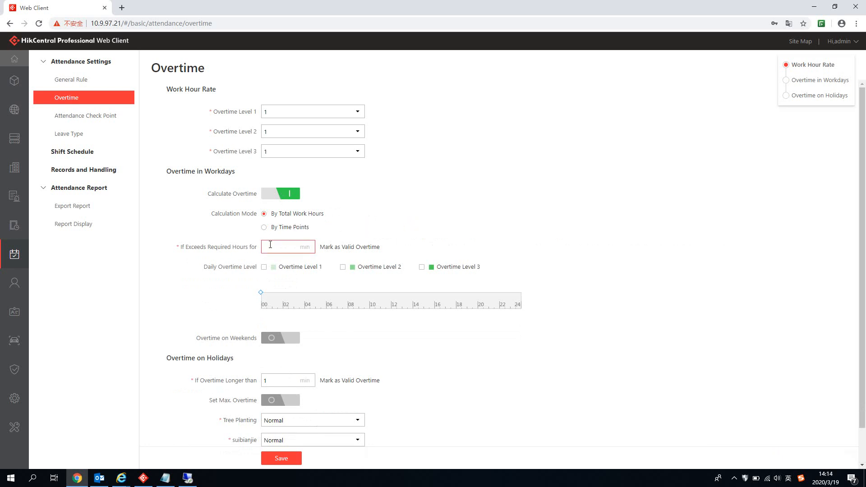
click(274, 247)
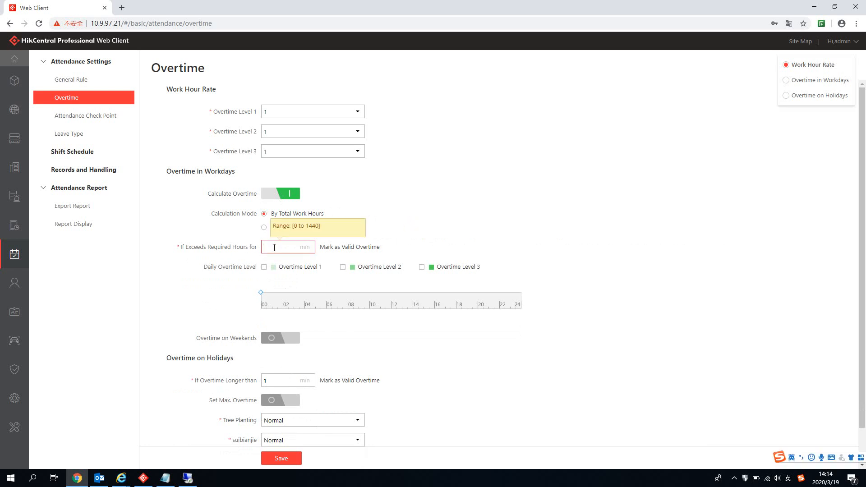
text(30)
Step: Enable Overtime Levels 1–3 on the timeline at 0h-2h, 2h-6h and 6h-10h
click(264, 267)
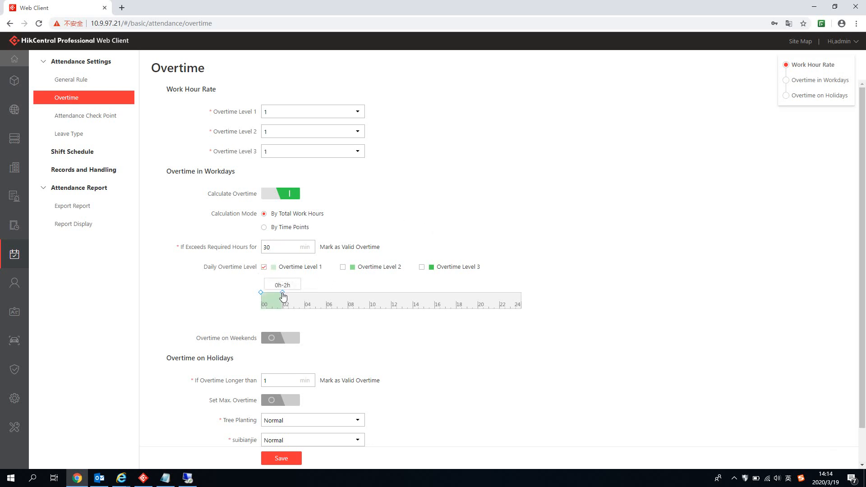
click(343, 267)
drag(305, 293, 326, 293)
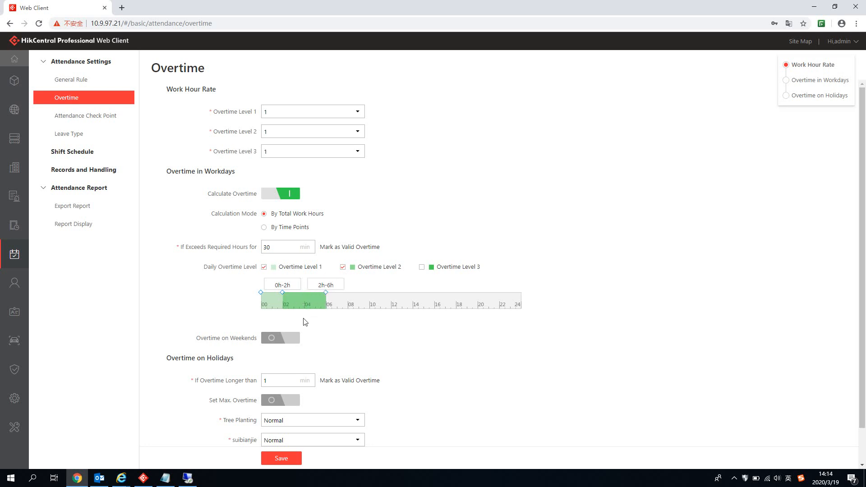
click(422, 267)
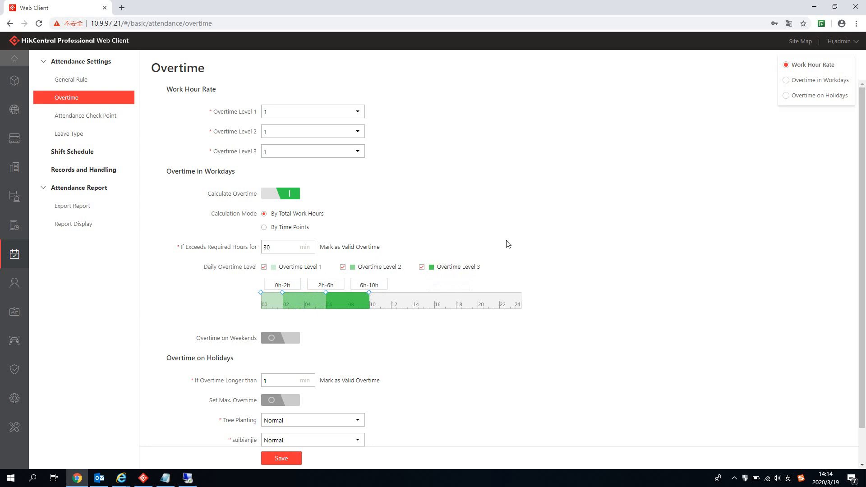
click(164, 481)
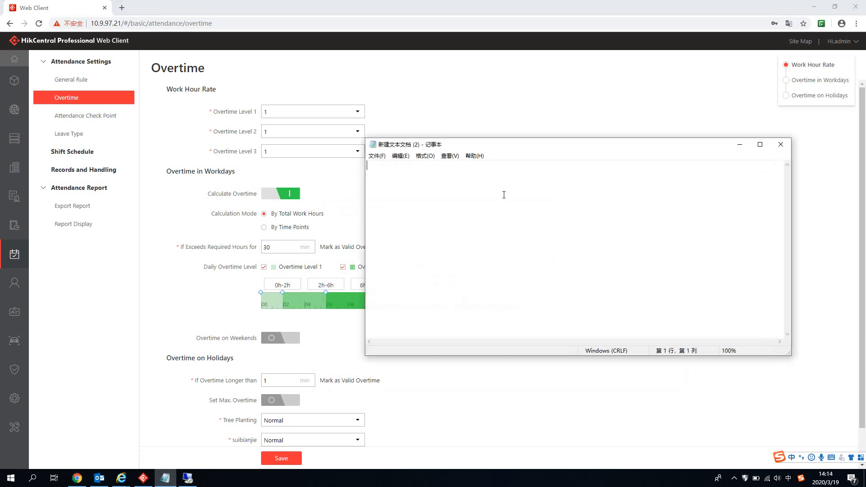
Step: Note '8am-4pm' and, after a blank line, '10pm' in Notepad
text(8am)
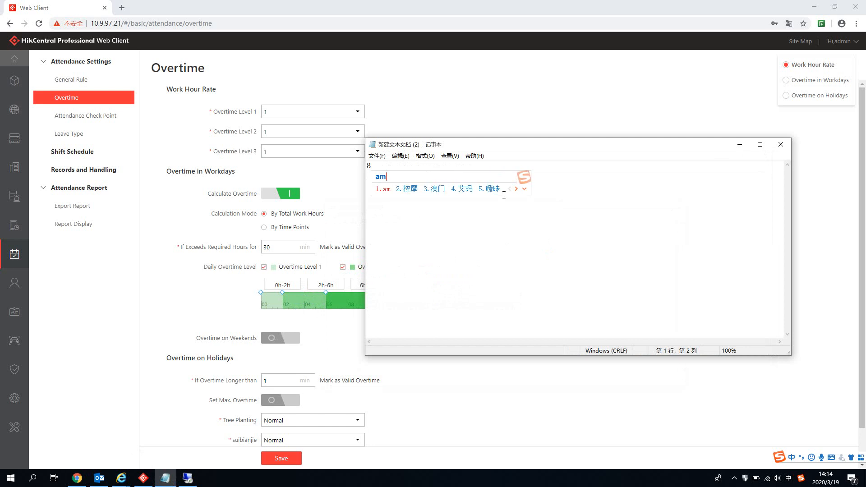
key(shift)
text(-)
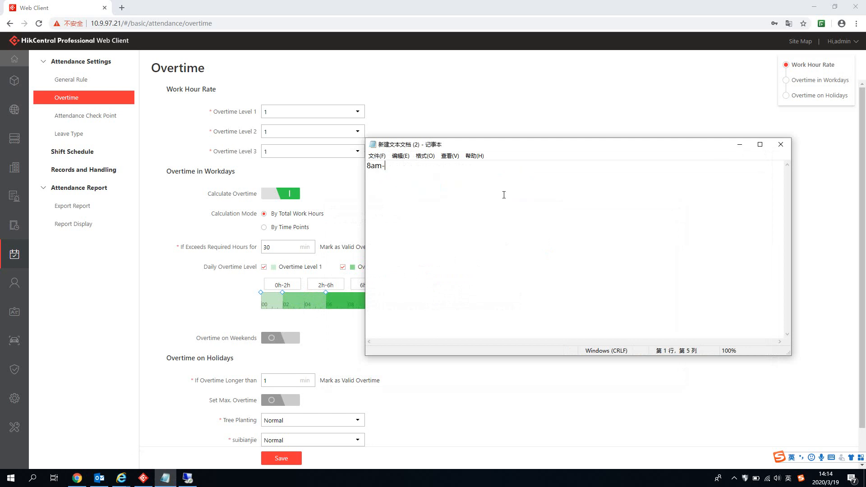
text(4pm)
key(Return)
key(Return)
text(10)
key(BackSpace)
key(BackSpace)
text(10pm)
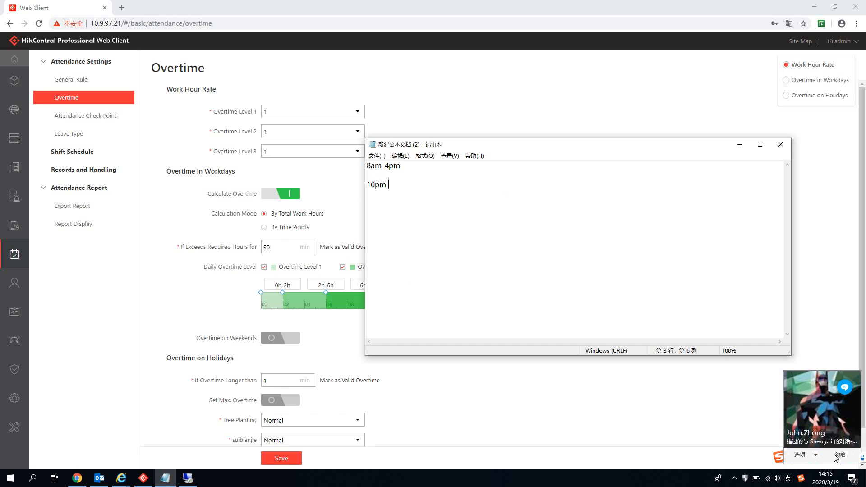
Step: Set the Skype for Business status to Busy from the system tray
click(803, 479)
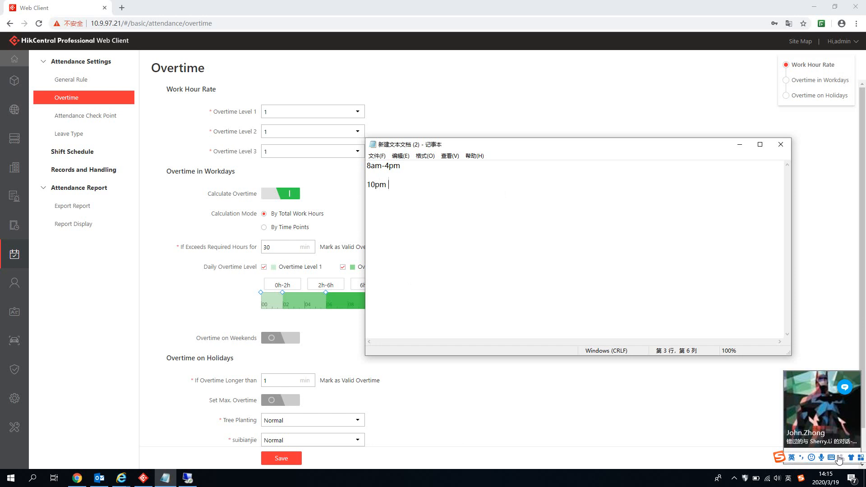
click(735, 479)
click(734, 460)
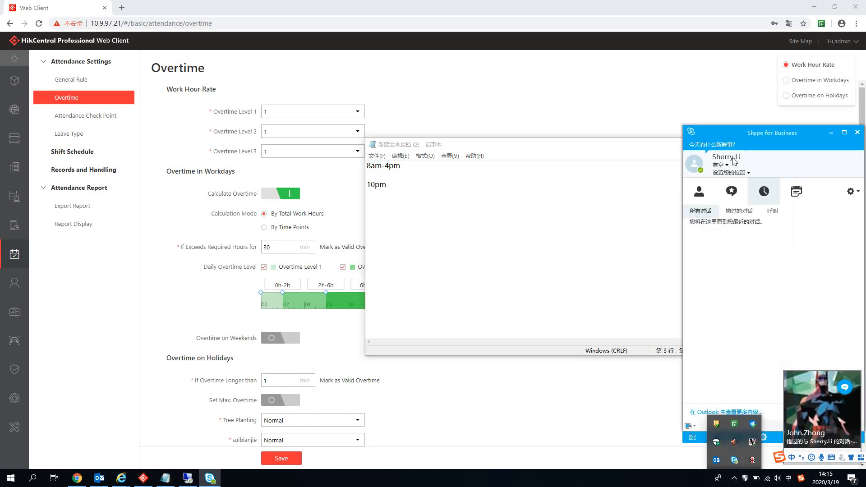
click(721, 165)
click(736, 186)
click(575, 277)
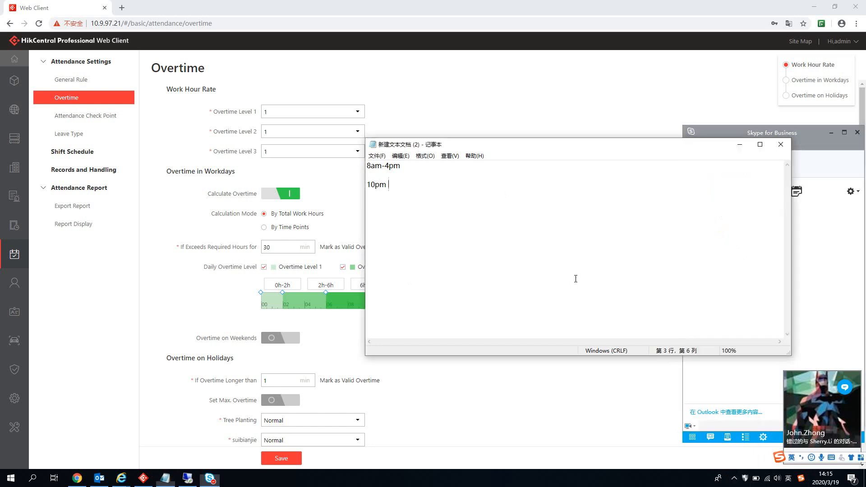
click(832, 133)
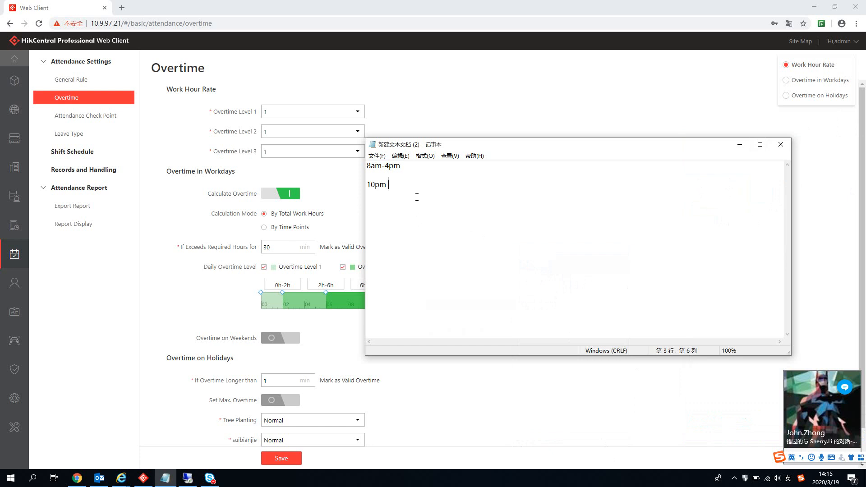
Step: Start a new Notepad line reading '4-6 2h'
key(Return)
text(4-6 2h)
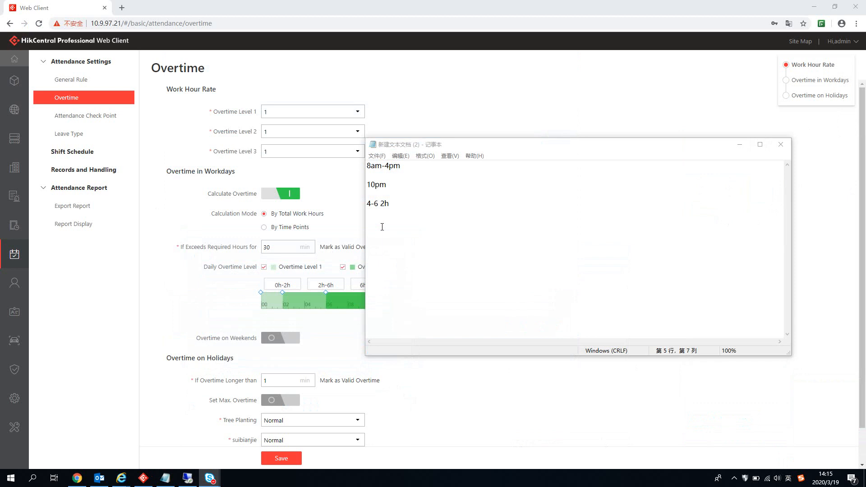
click(382, 227)
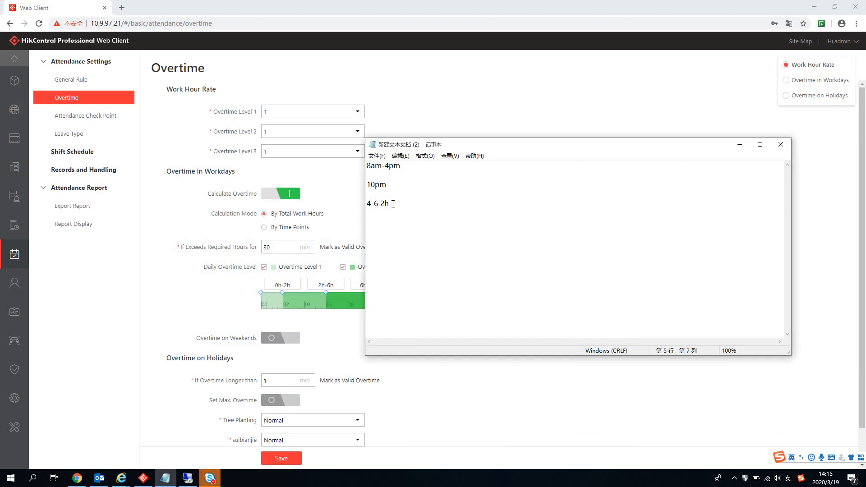
Step: Set the Overtime Level 1, 2 and 3 work-hour rates to 2, 3 and 4
text(*)
click(357, 112)
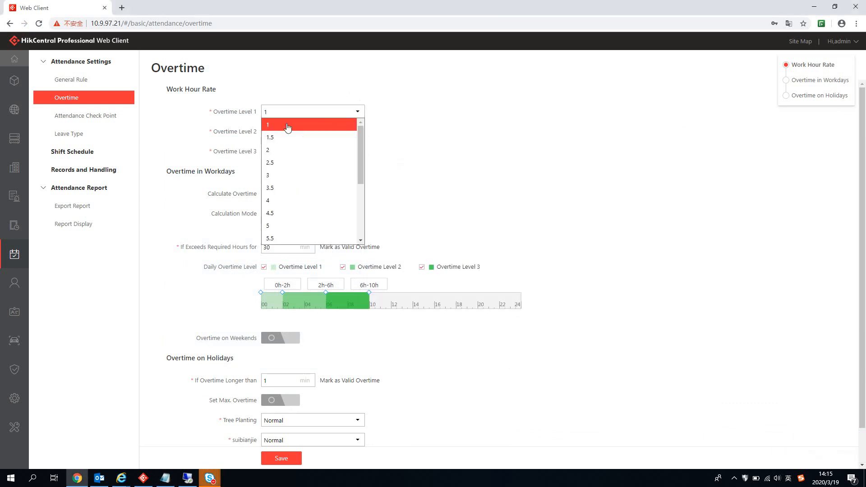
click(276, 150)
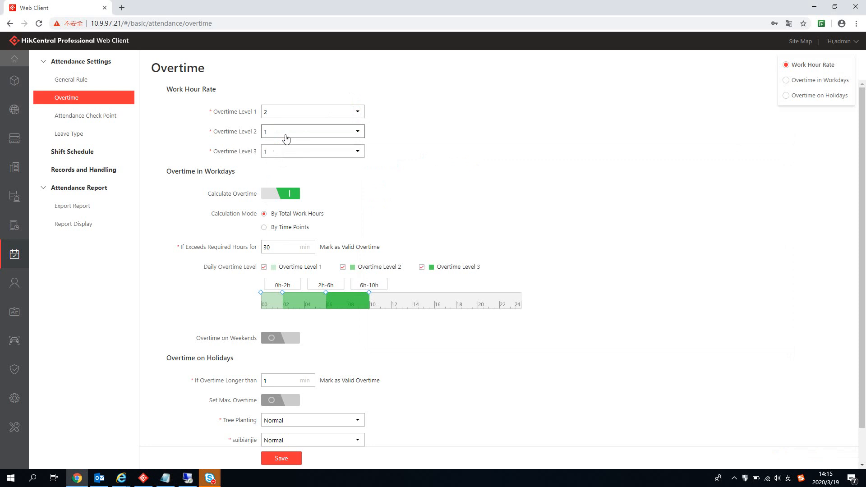
click(334, 134)
click(289, 195)
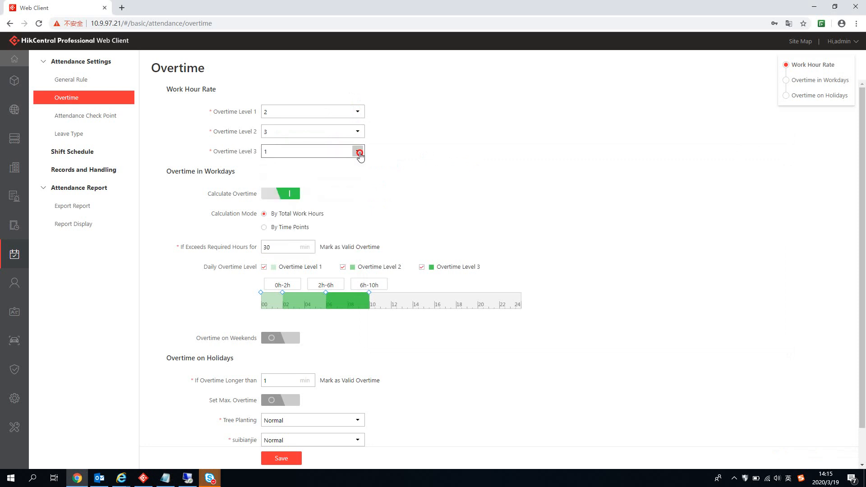
click(358, 151)
click(295, 240)
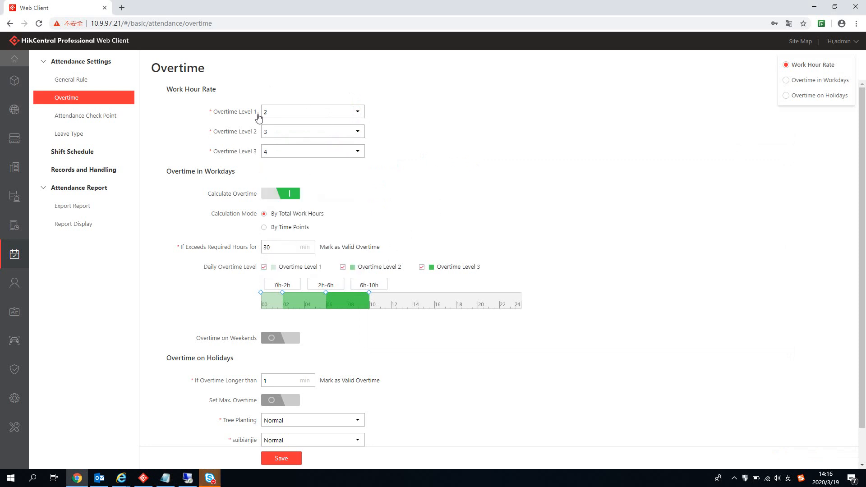
click(165, 479)
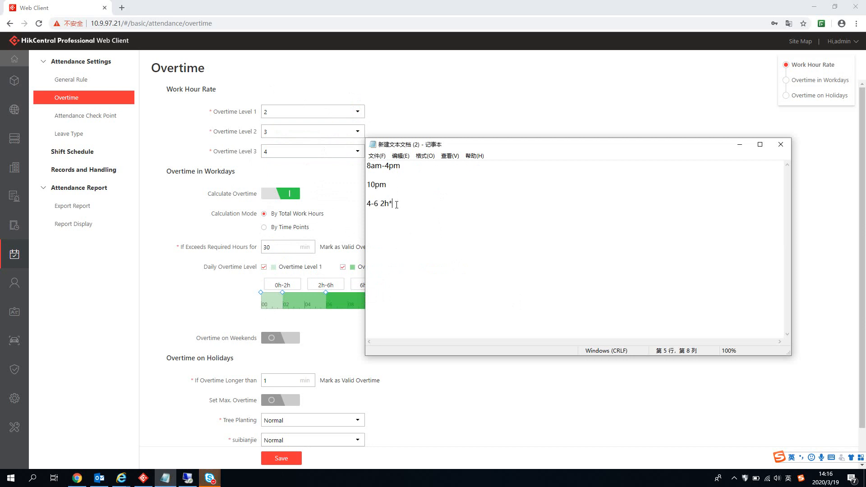
Step: Write the overtime calculations '4-6 2h*2=4h' and '6-10 4h*3=12h 16h+8=24h' in Notepad
text(2+)
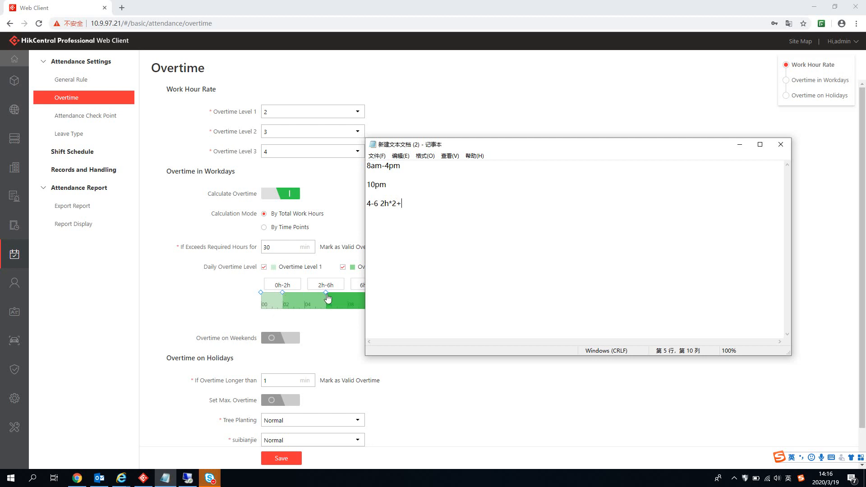
key(Return)
text(6-10 4h*3=12h)
click(403, 203)
key(BackSpace)
text(=4h)
drag(424, 214, 366, 202)
click(436, 221)
text(16h)
text(+8=)
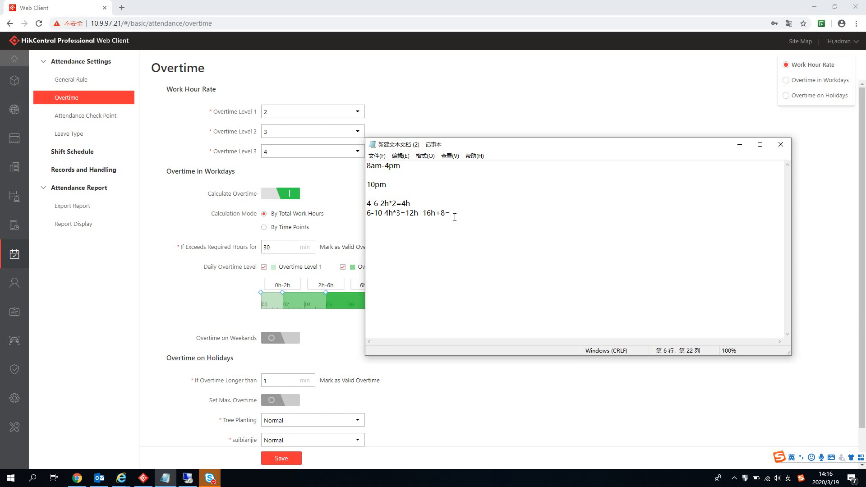
text(24h)
drag(477, 215, 431, 215)
click(489, 275)
Step: Move the Notepad window right and add the notes '5:31 31mins' and '5:29'
click(525, 380)
scroll(441, 251, down, 2)
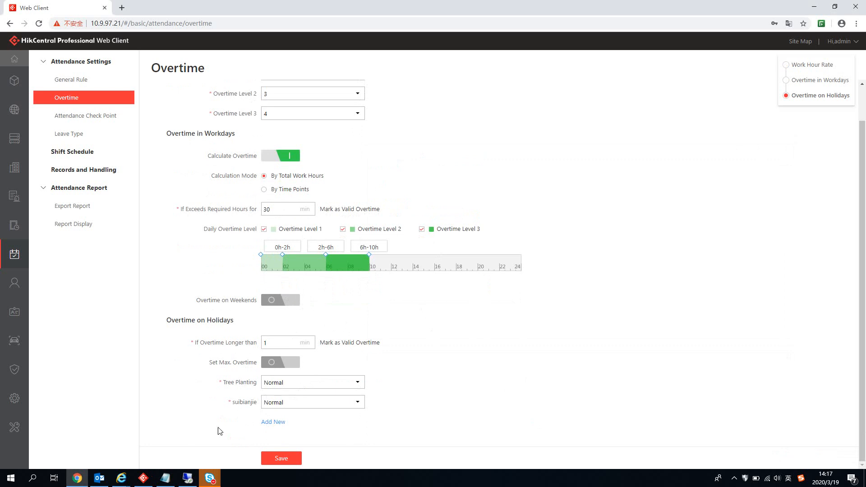
click(165, 478)
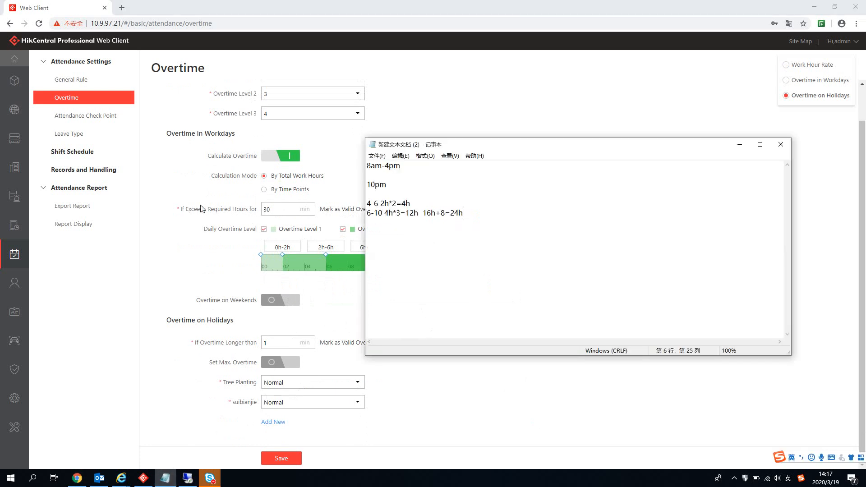
click(469, 148)
drag(469, 148, 540, 138)
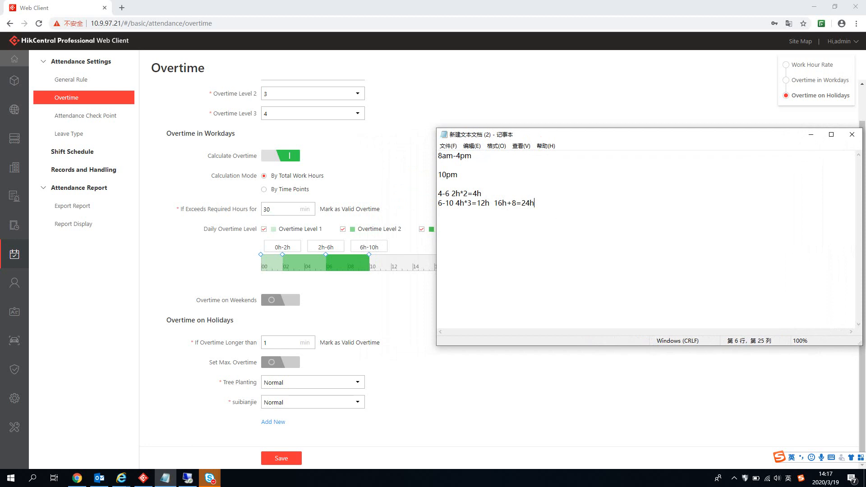
key(Return)
key(Return)
key(Return)
text(5:31)
text(31mins)
key(Return)
key(Return)
text(2929)
Step: Enable weekend overtime beyond 60 minutes, capped at 8 hours, calculated as Overtime Level 2
click(587, 390)
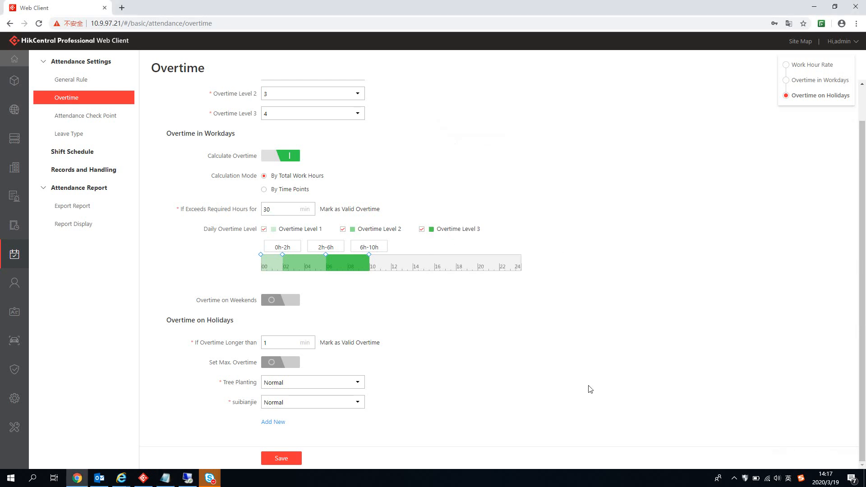
click(298, 304)
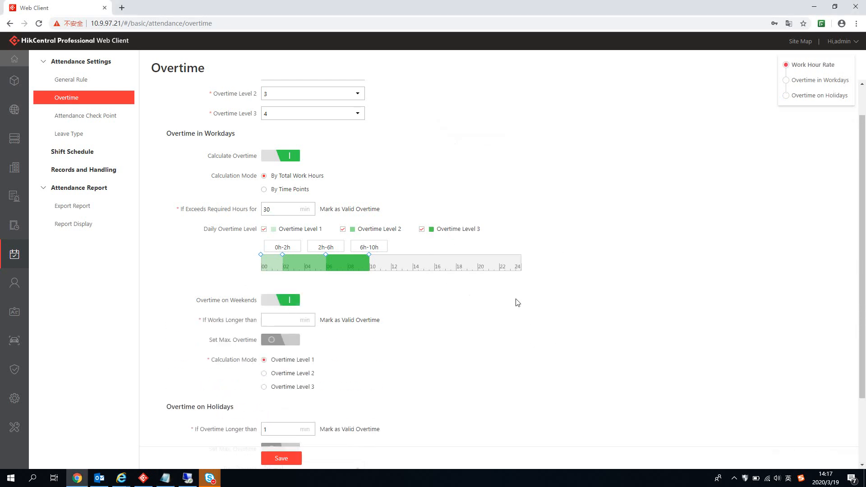
click(280, 321)
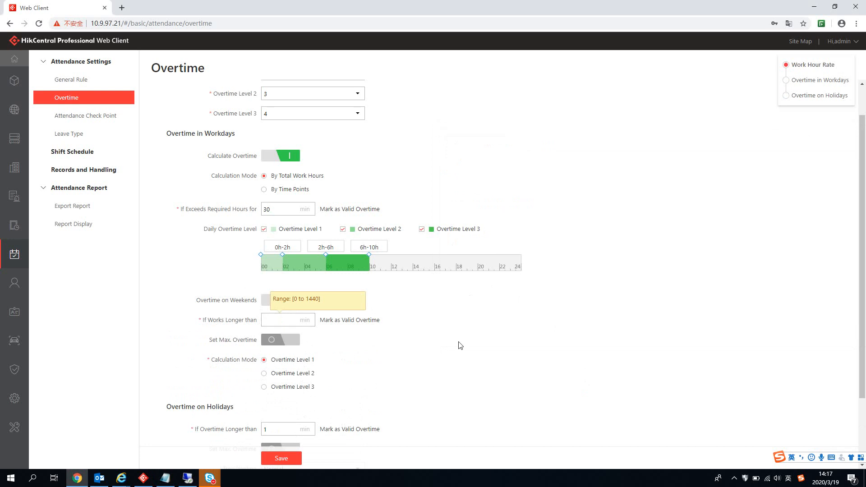
scroll(459, 344, down, 1)
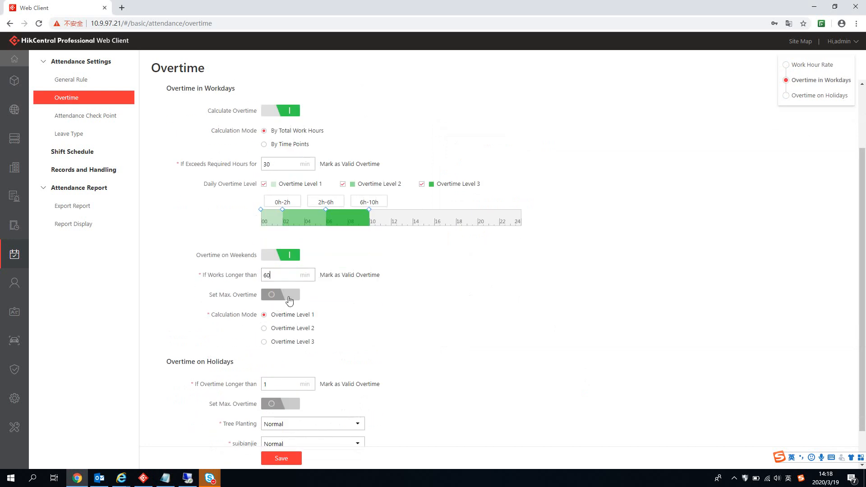
click(289, 298)
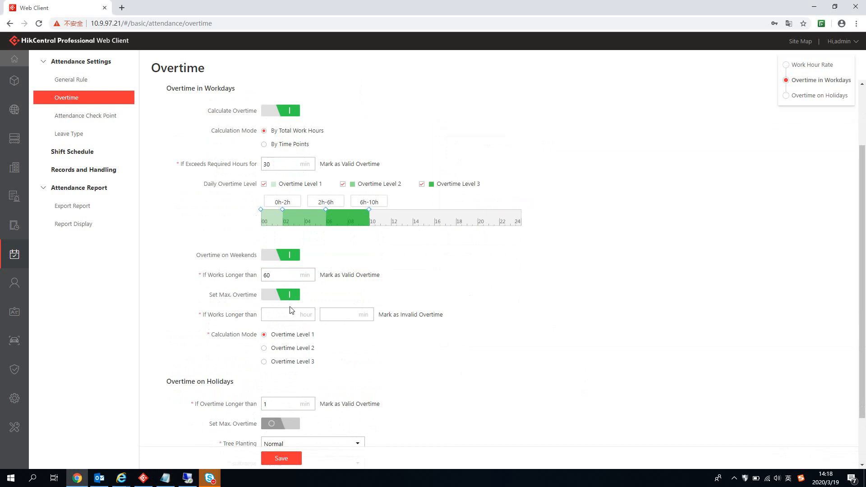
click(287, 316)
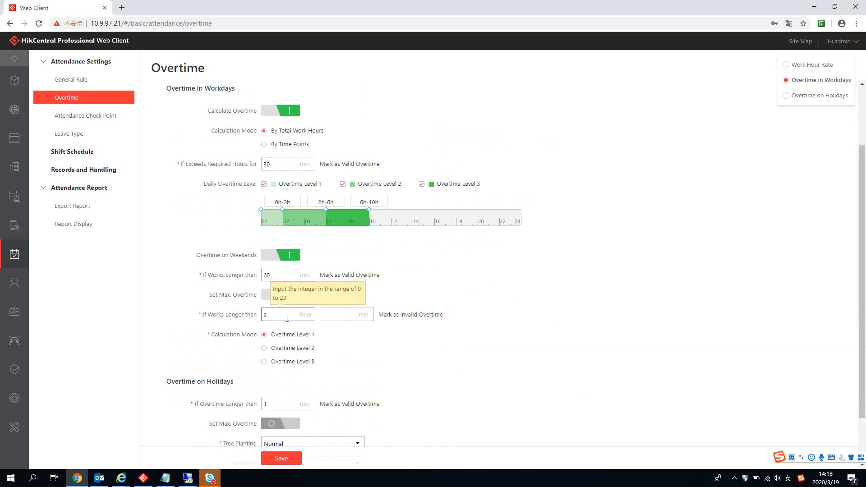
click(335, 315)
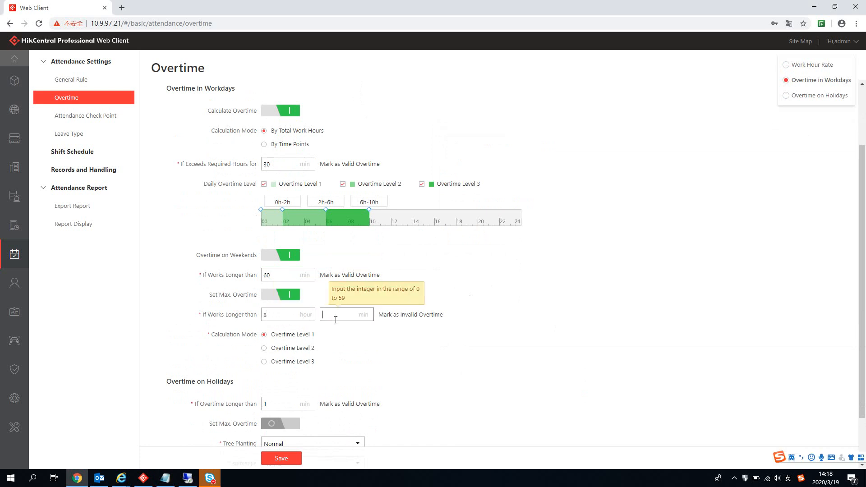
click(465, 320)
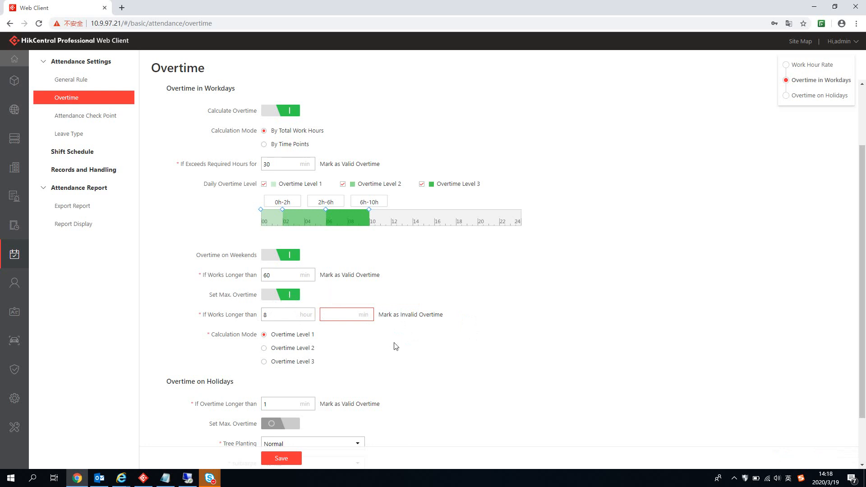
click(266, 348)
Step: Set holiday overtime to count beyond 60 minutes with an 8-hour maximum
scroll(507, 343, down, 2)
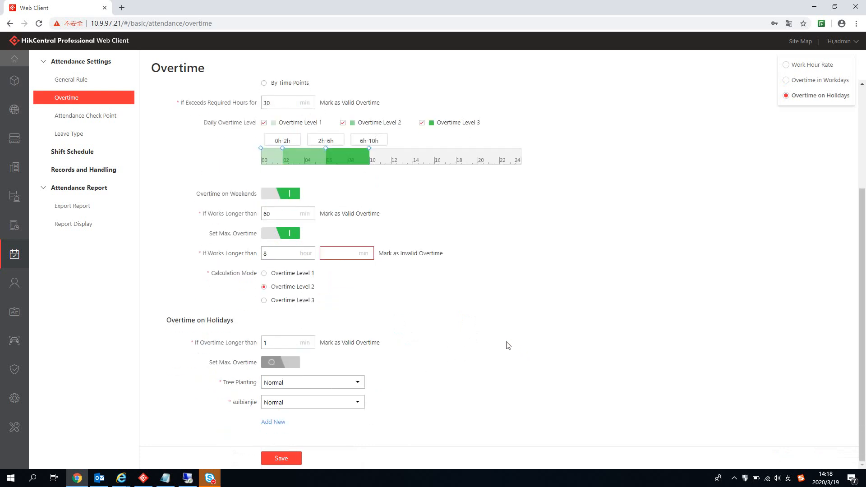
double_click(268, 342)
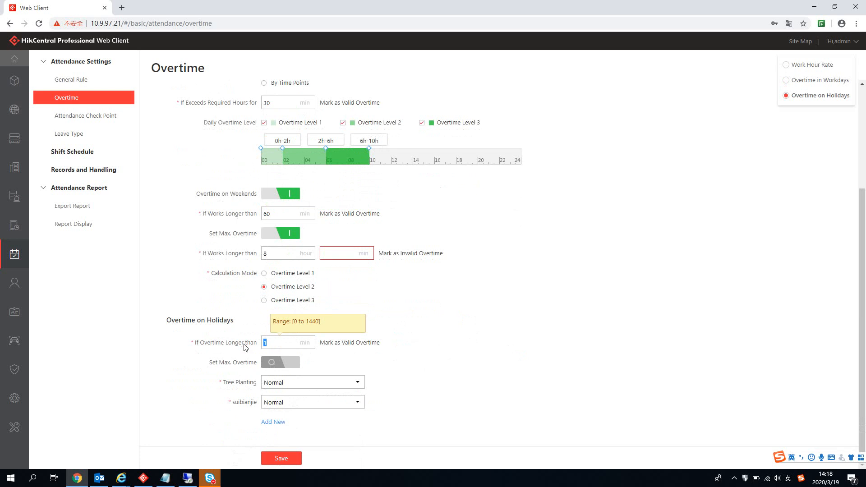
text(60)
click(292, 364)
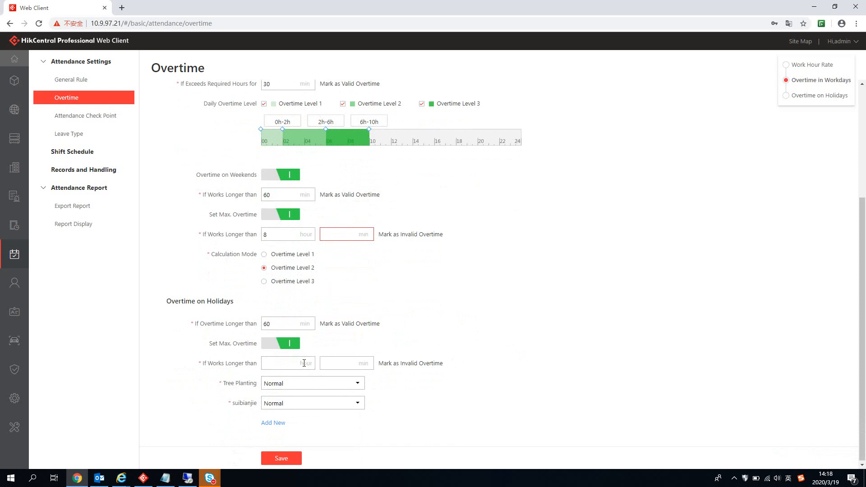
click(301, 363)
text(8)
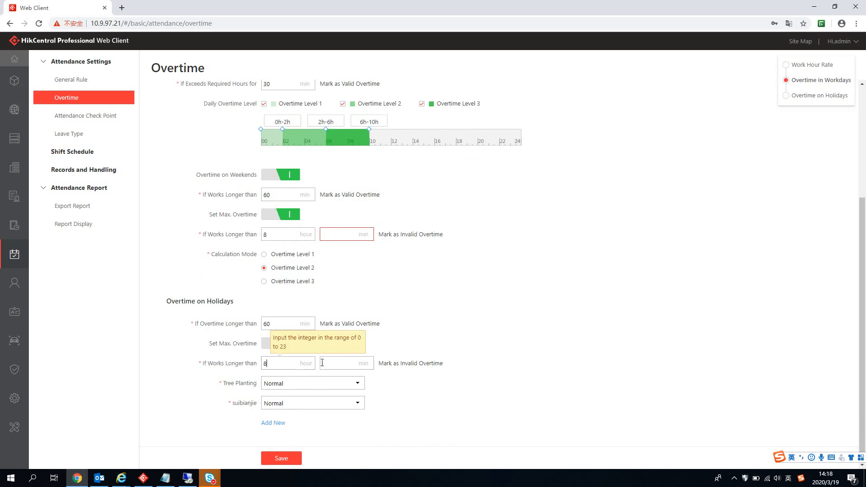
click(416, 389)
scroll(431, 388, down, 1)
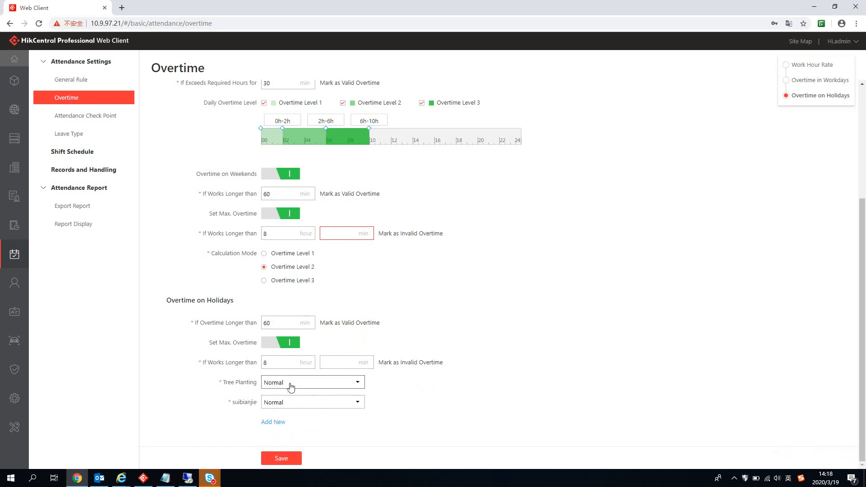
Step: Add a regular 'Labor Day' holiday starting 2020/05/01 and lasting 5 days
click(273, 422)
click(371, 270)
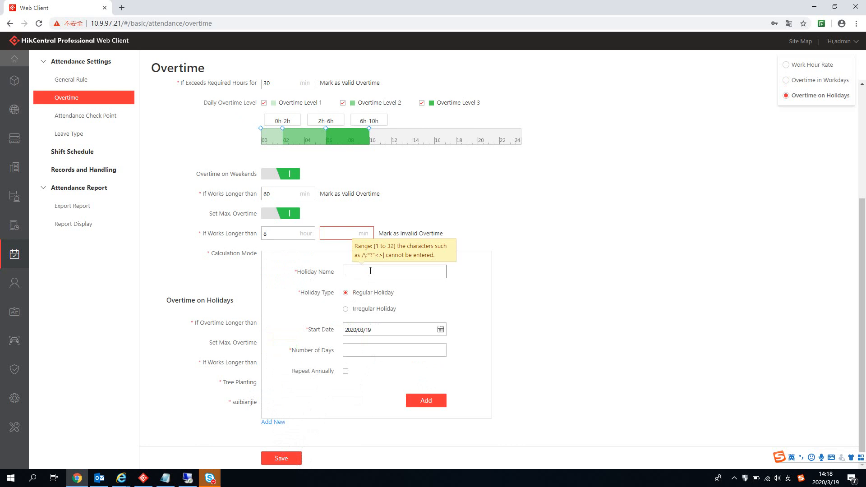
text(Labor Day)
click(435, 329)
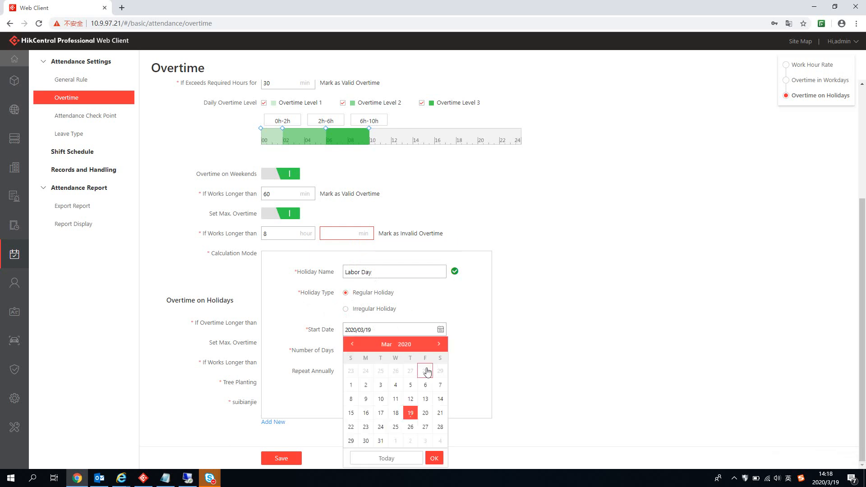
click(438, 344)
click(438, 344)
click(425, 372)
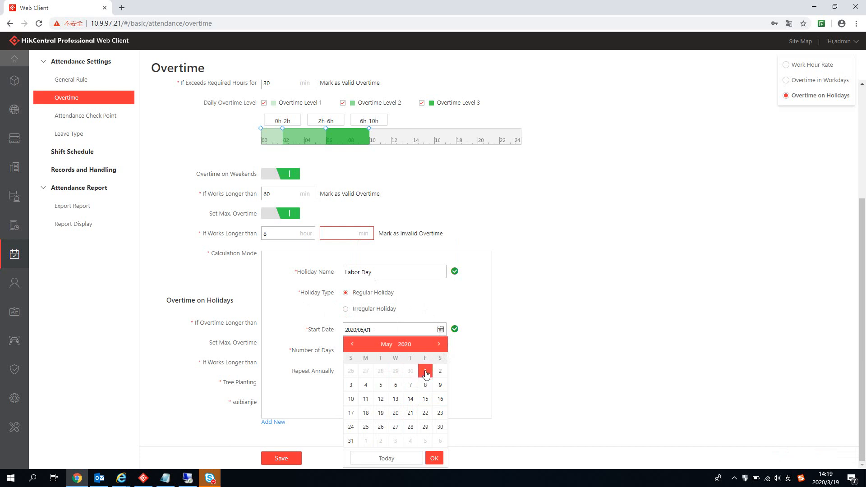
click(436, 459)
click(383, 354)
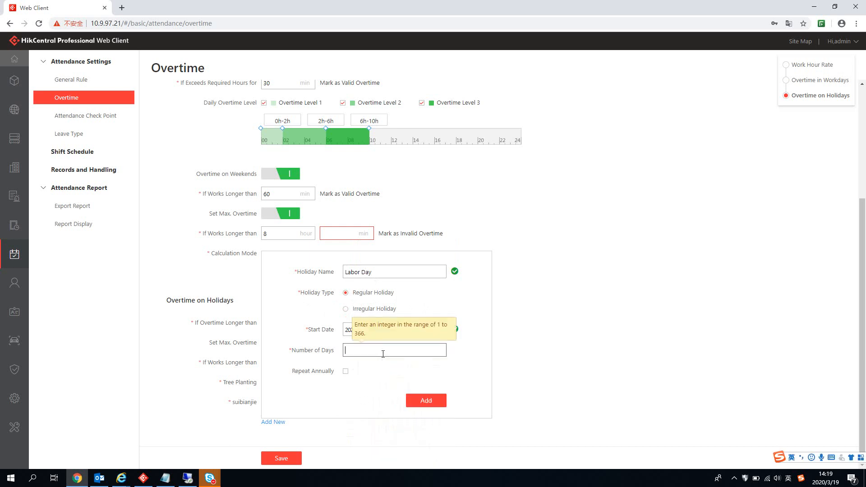
text(5)
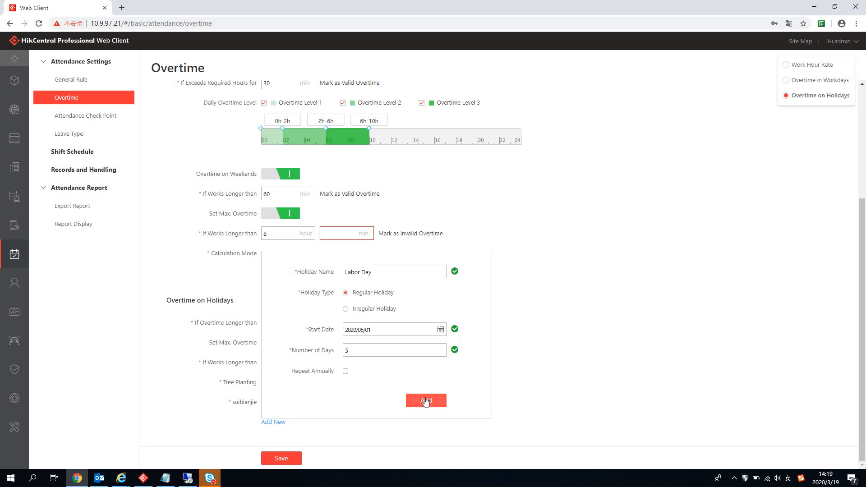
click(426, 400)
scroll(631, 346, down, 1)
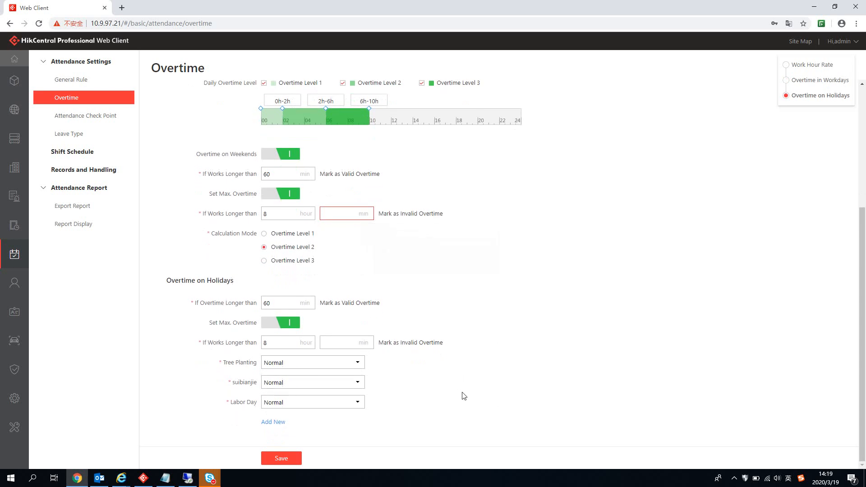
Step: Start a new irregular holiday named 'Mother's Day'
click(274, 423)
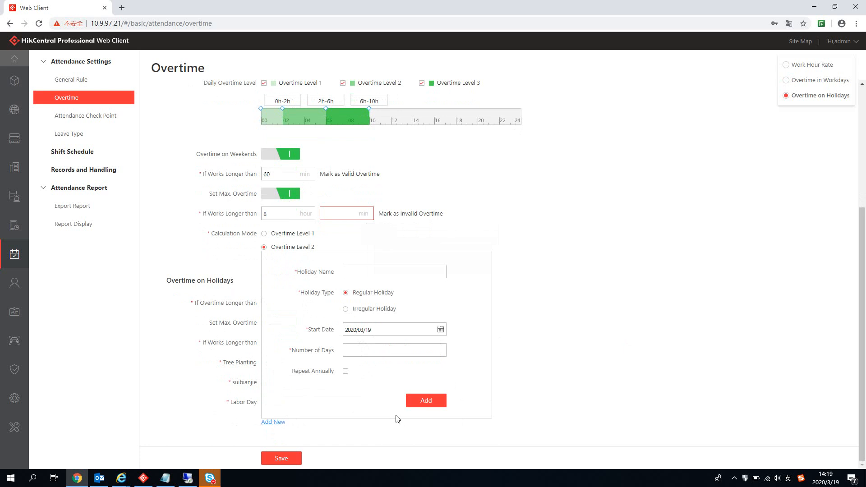
click(346, 309)
click(387, 273)
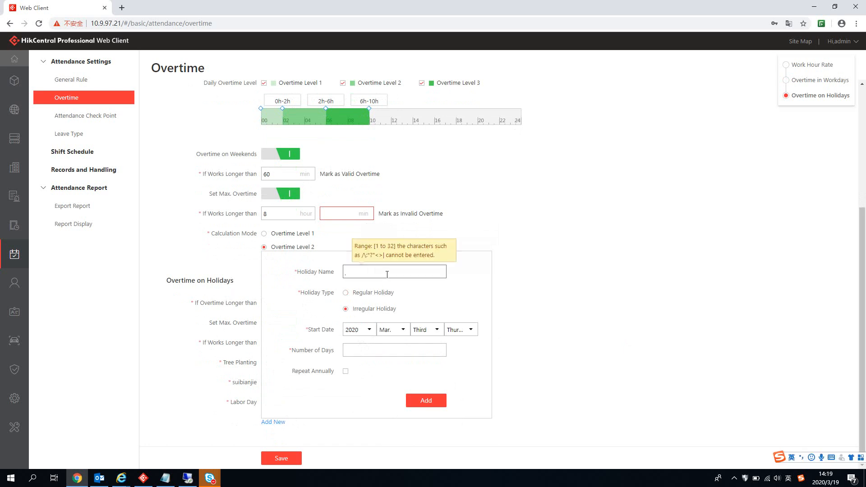
key(BackSpace)
text(mOTH)
key(BackSpace)
key(BackSpace)
key(BackSpace)
key(BackSpace)
text(M)
key(Caps_Lock)
text(other's Day)
Step: Set it to the fourth Sunday for 2 days, repeating annually, and add it
click(370, 331)
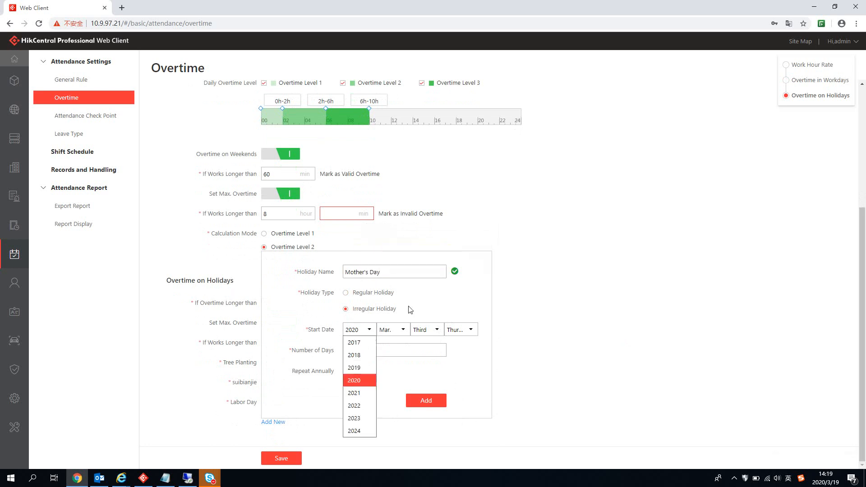
click(404, 330)
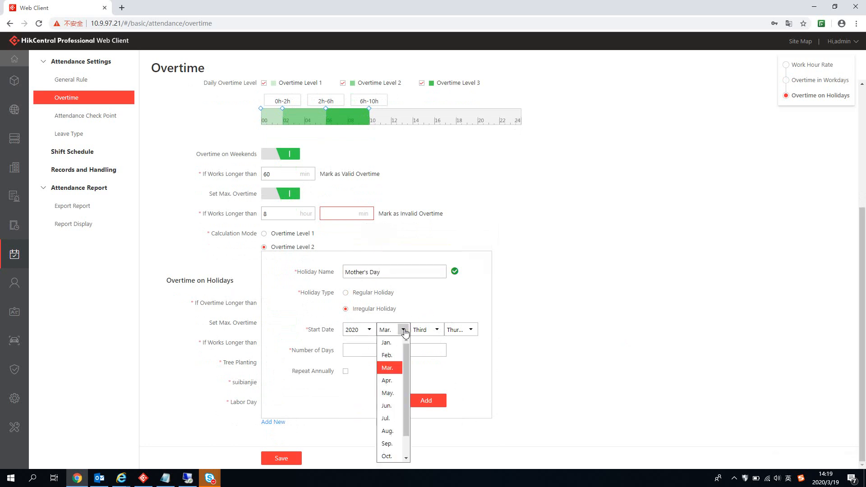
click(437, 330)
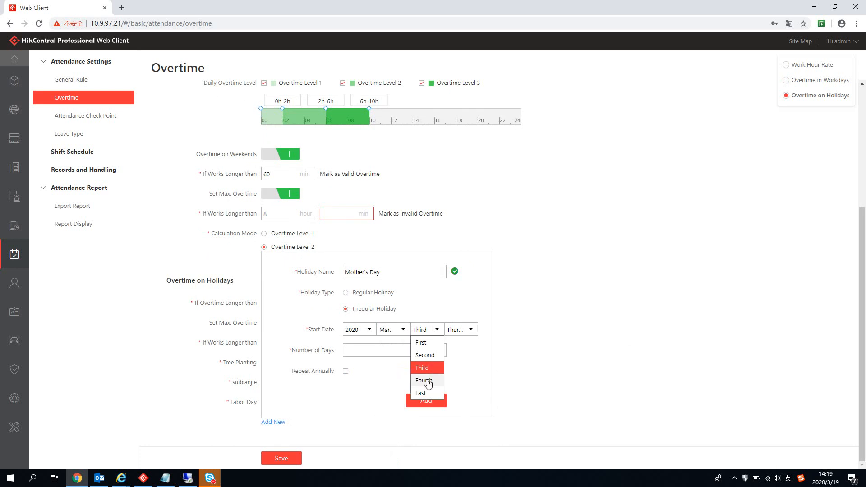
click(424, 380)
click(471, 329)
click(460, 343)
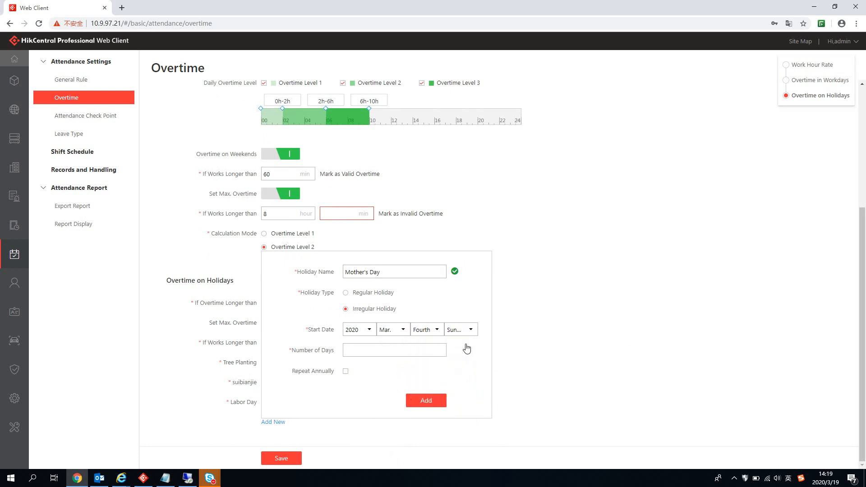
click(424, 350)
click(388, 348)
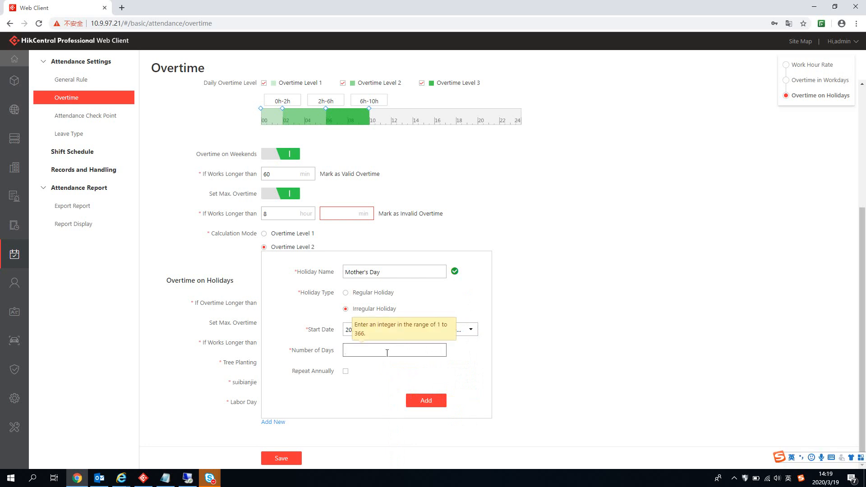
text(2)
click(346, 371)
click(437, 401)
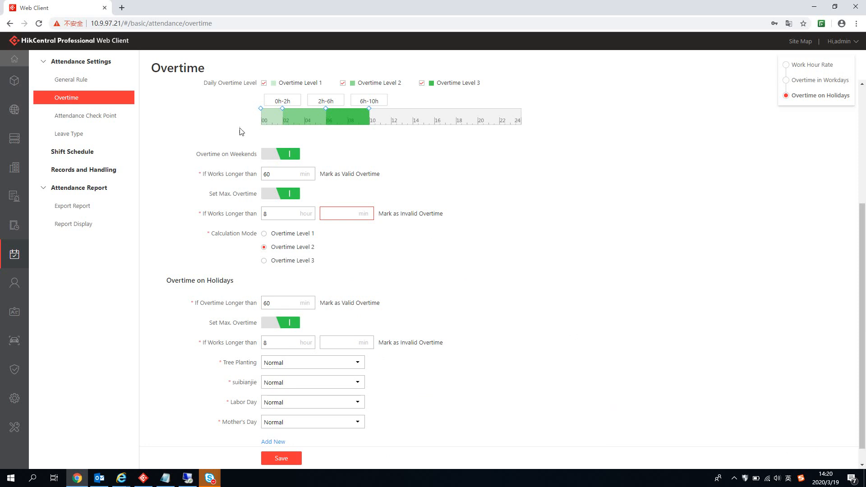
Step: Select all attendance check points and delete them, leaving the list with 0 records
click(100, 118)
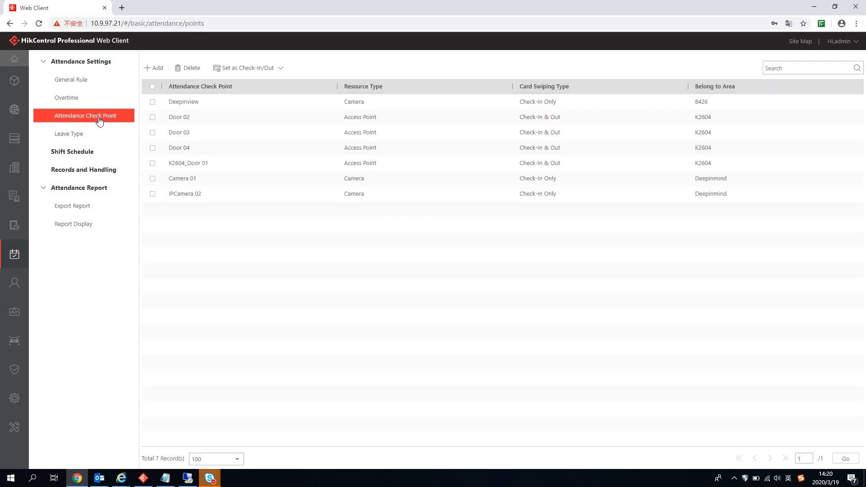
click(74, 97)
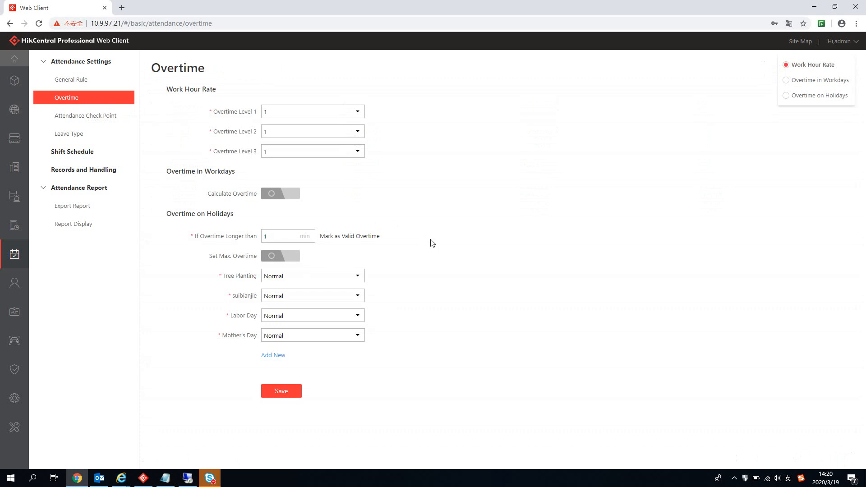
click(91, 117)
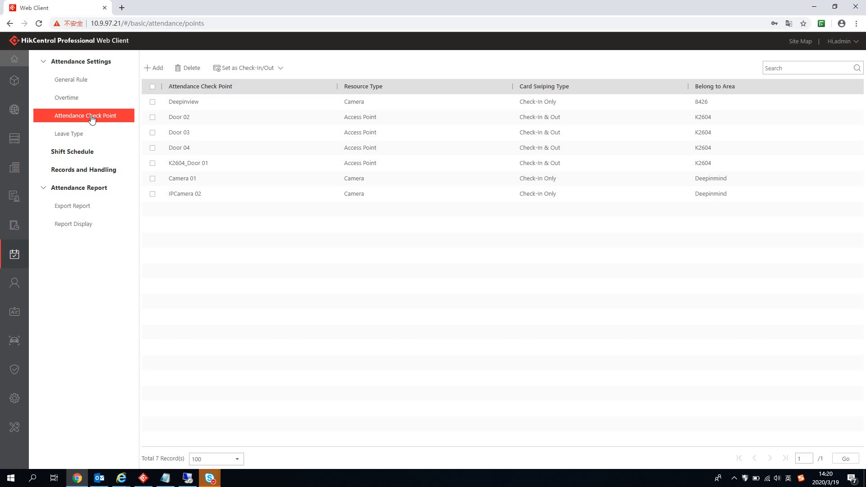
click(153, 87)
click(268, 68)
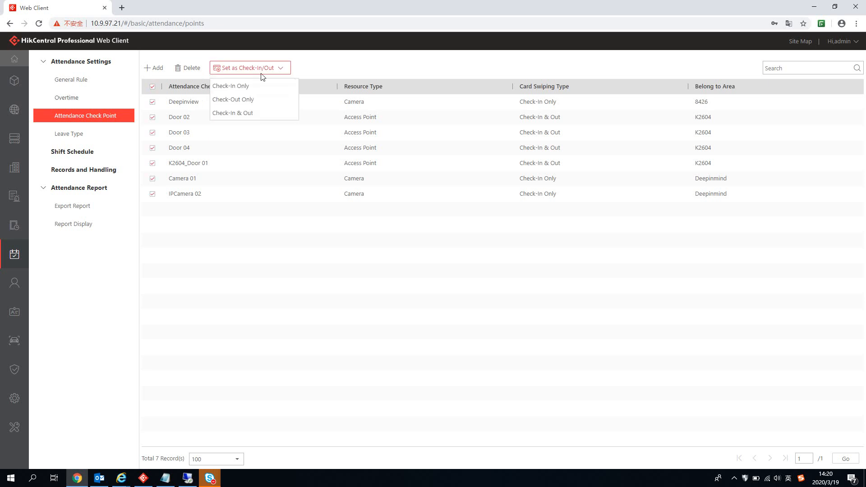
click(186, 68)
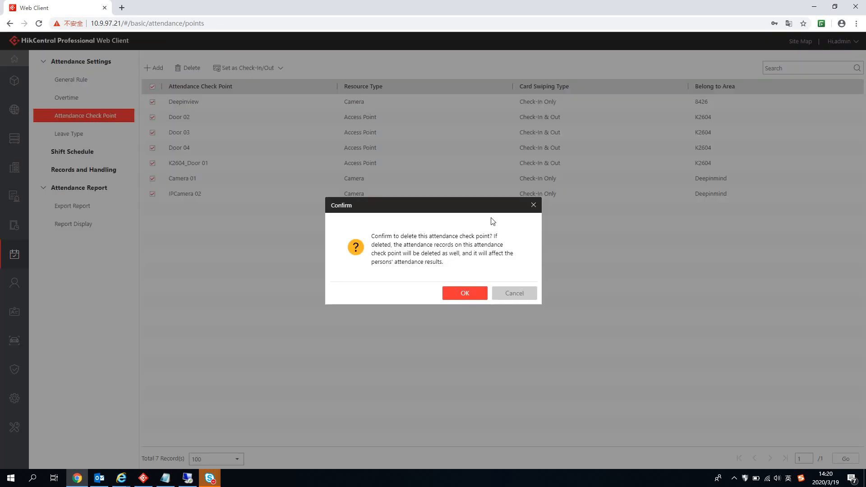
click(466, 293)
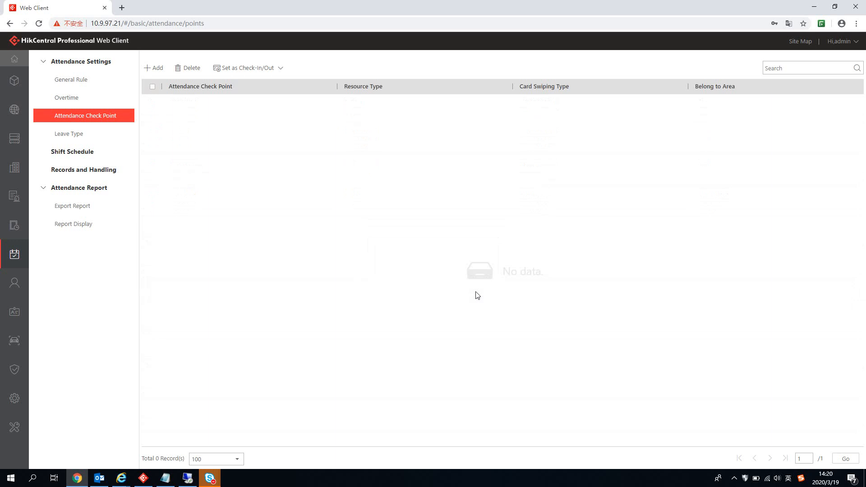
Step: Add K2604 and its four doors as attendance check points
click(156, 67)
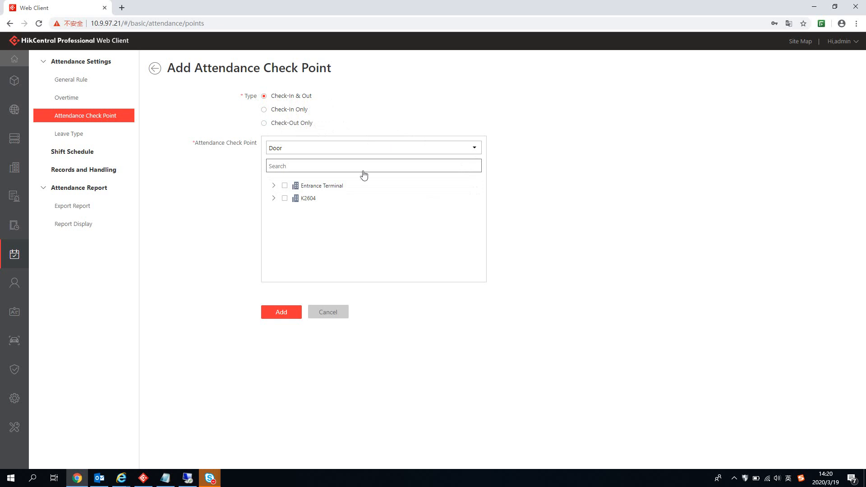
click(273, 198)
click(285, 198)
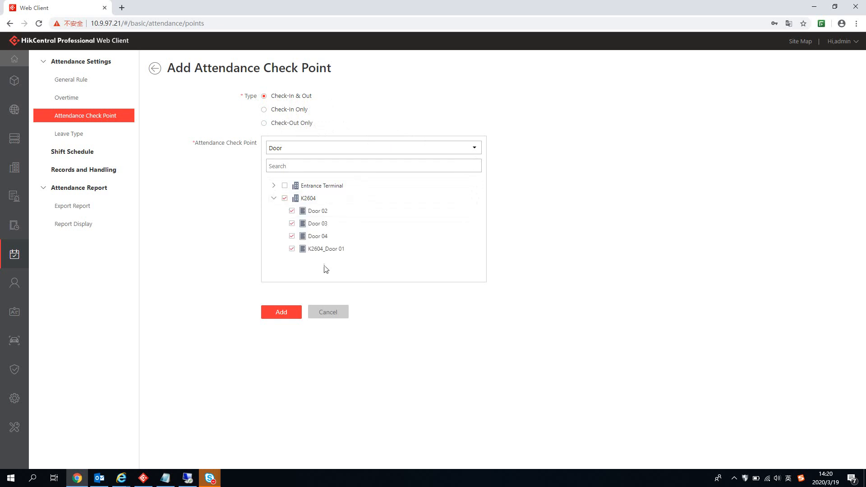
click(292, 313)
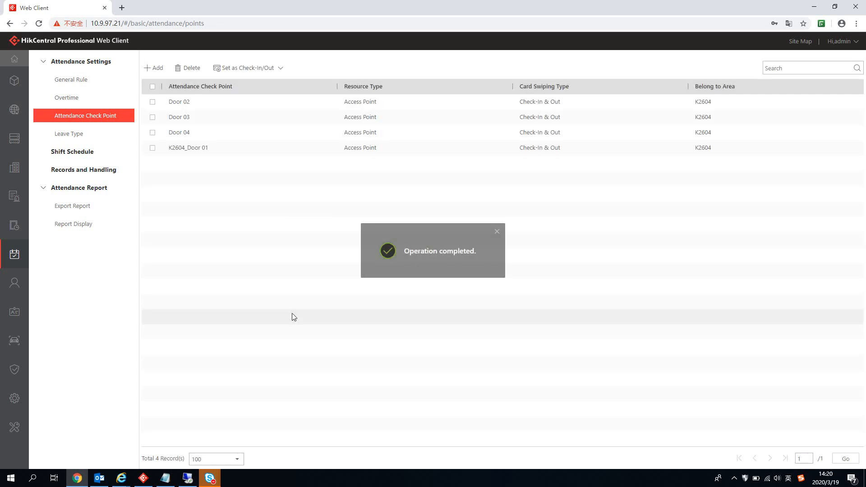
Step: Add the Deepinview camera under 8426 as a fifth check point, then select all five
click(157, 66)
click(321, 149)
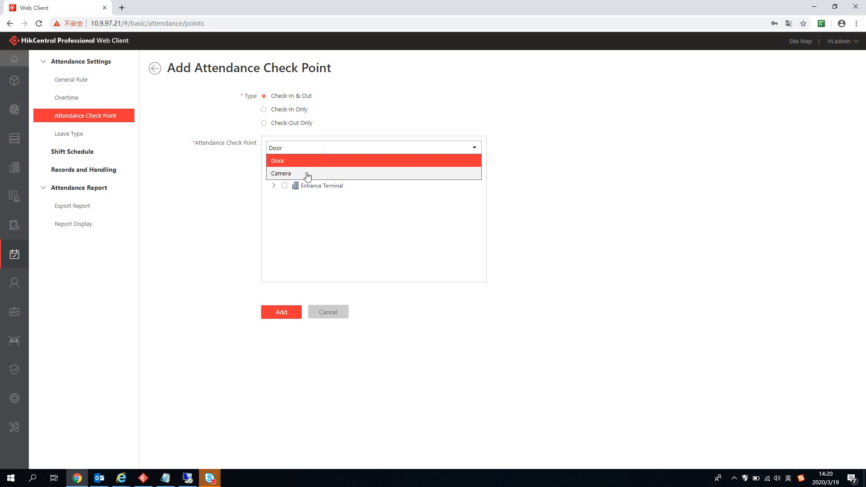
click(303, 175)
click(274, 198)
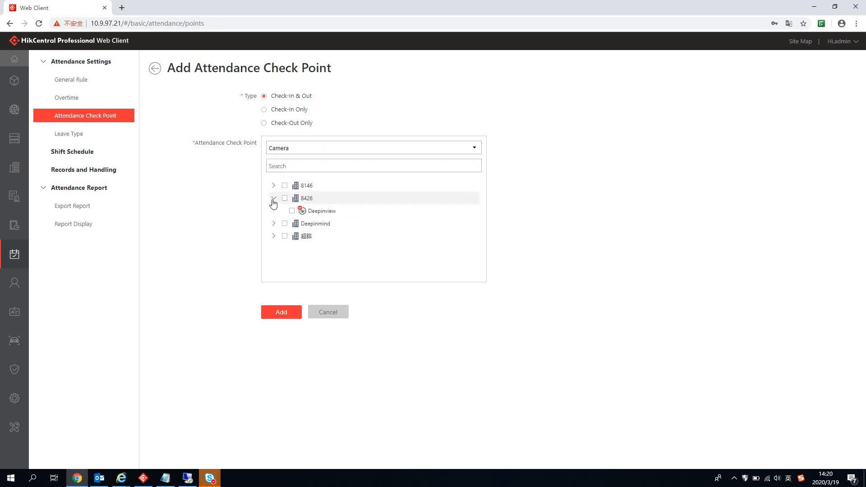
click(292, 210)
click(243, 237)
click(281, 313)
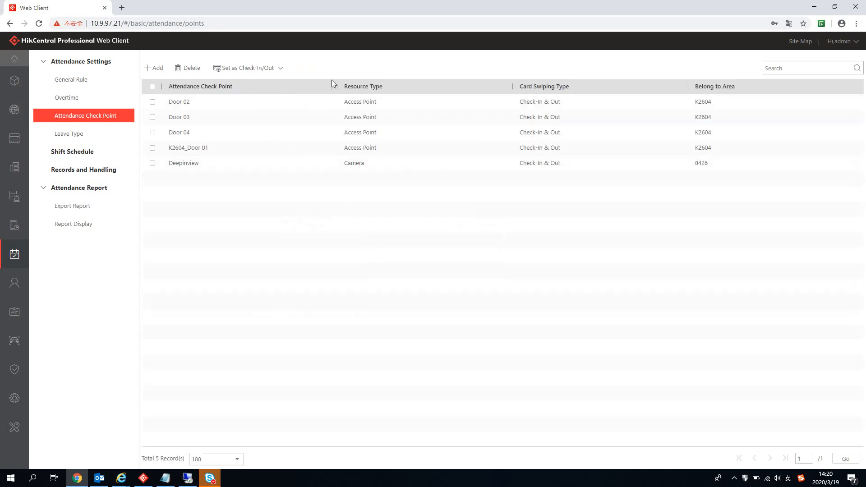
click(153, 86)
mouse_move(255, 74)
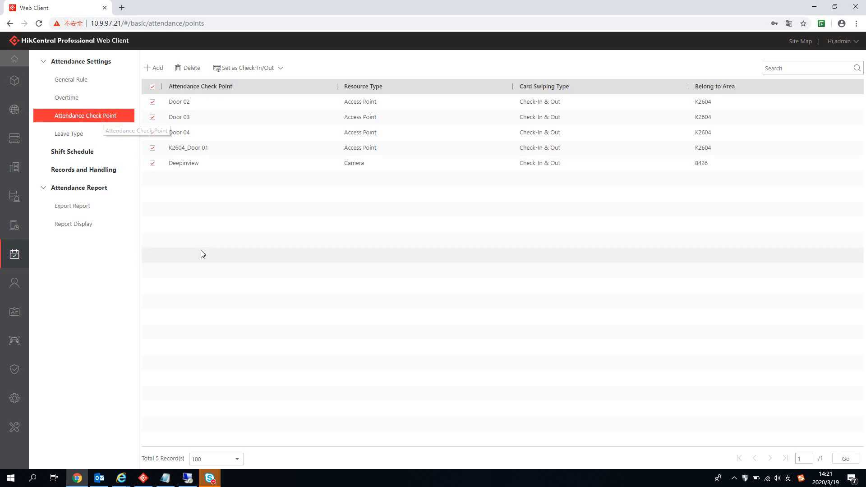
Step: Start a new shift schedule from the Shift Schedule list
click(102, 157)
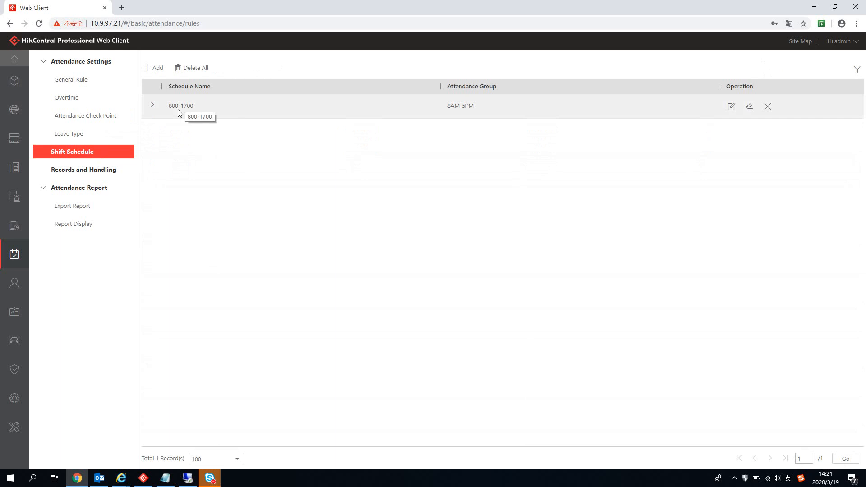
click(153, 68)
click(290, 109)
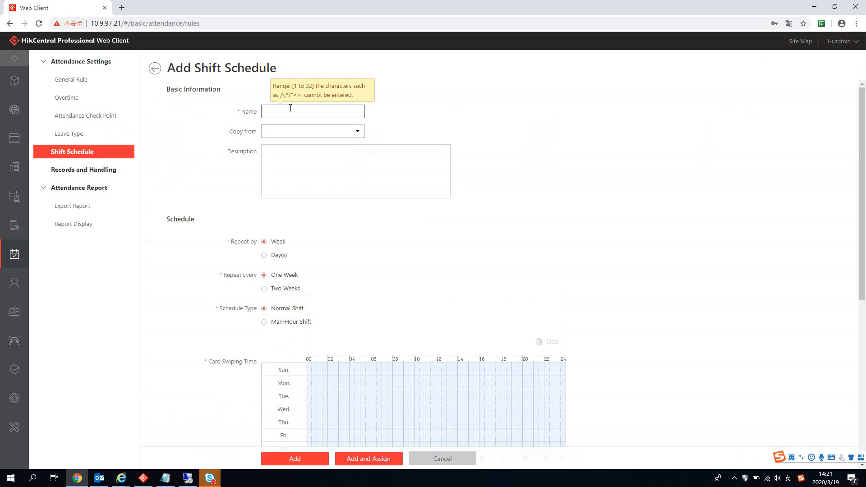
Step: Name the new shift schedule 900-1800
text(900-1800)
click(431, 124)
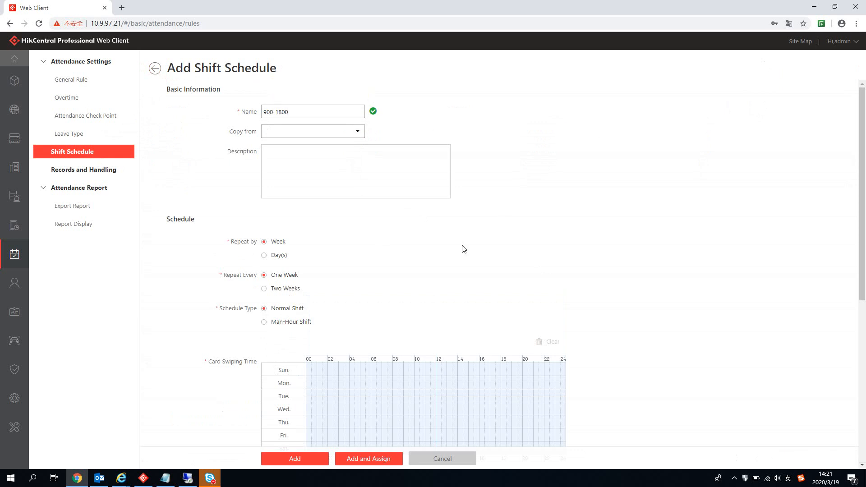
scroll(651, 225, down, 1)
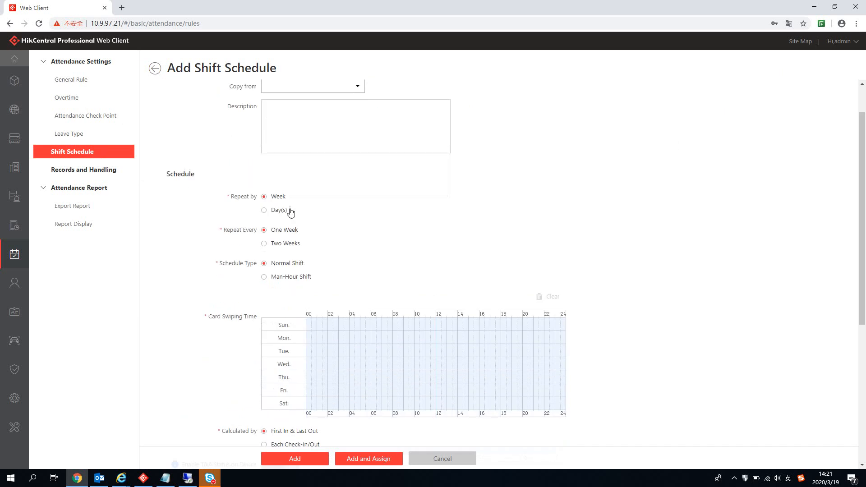
Step: Try the Day(s) and Two Weeks repeat options, then settle on repeating by Week every One Week
click(273, 211)
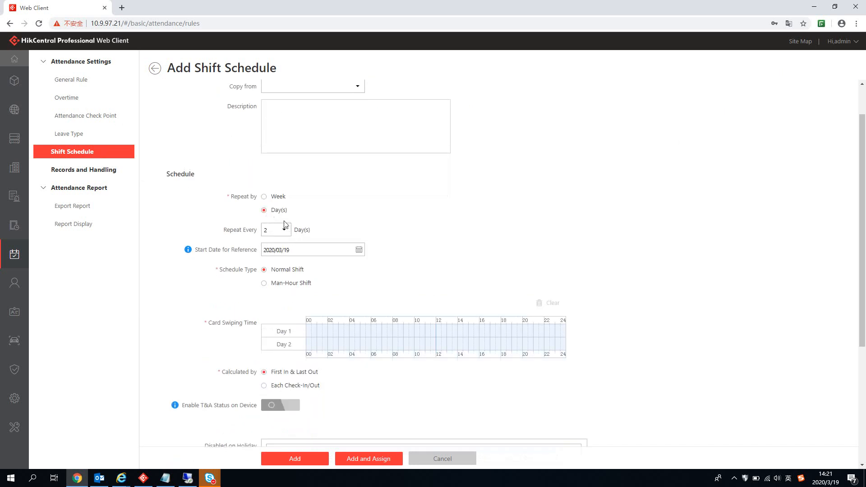
click(285, 230)
click(398, 230)
click(264, 197)
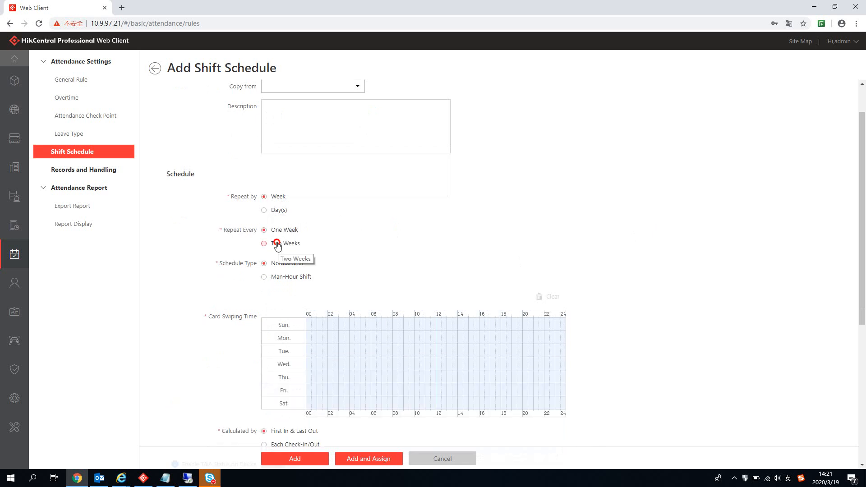
click(277, 245)
click(272, 230)
scroll(447, 224, up, 1)
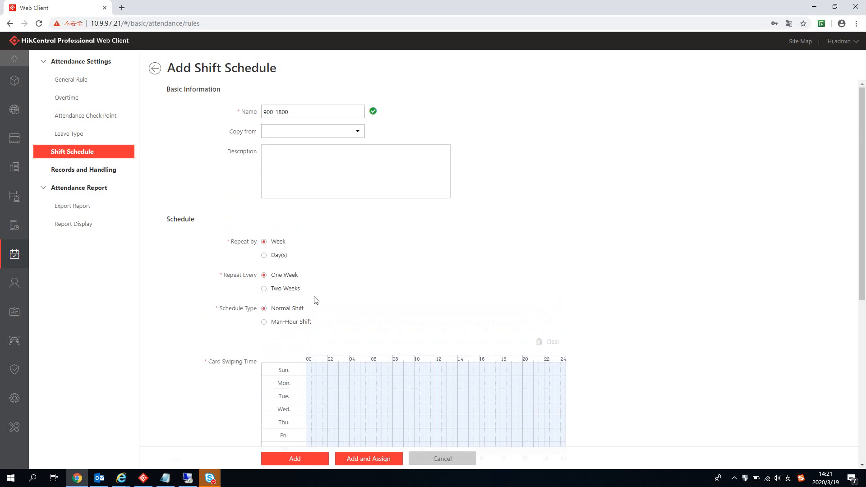
scroll(423, 265, down, 2)
scroll(435, 253, down, 3)
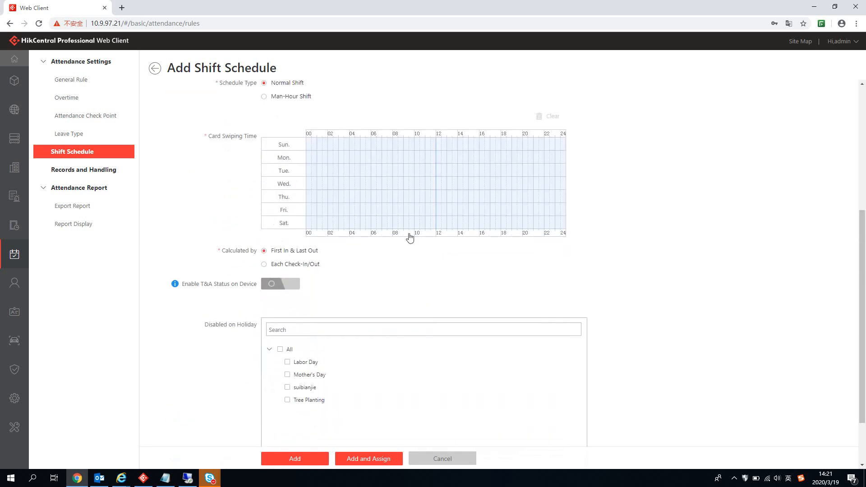
scroll(386, 195, up, 1)
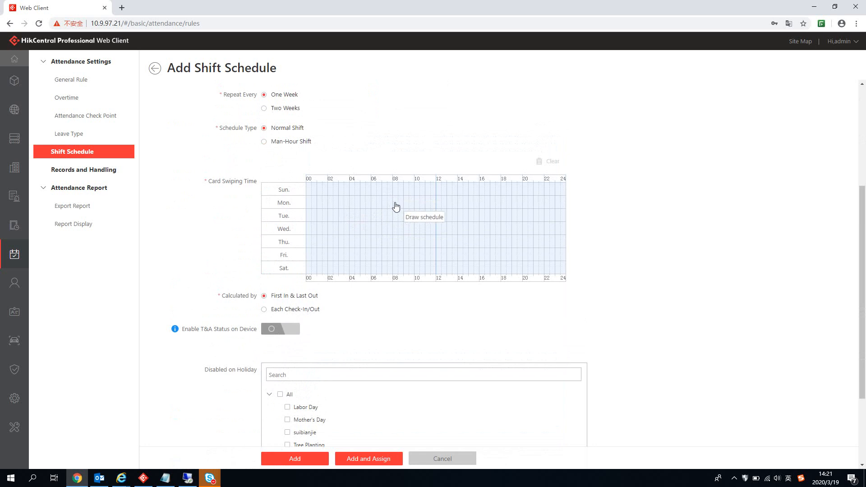
Step: Discard a stray Monday block and draw Monday's 09:00–18:00 card-swiping work period instead
drag(396, 207, 436, 212)
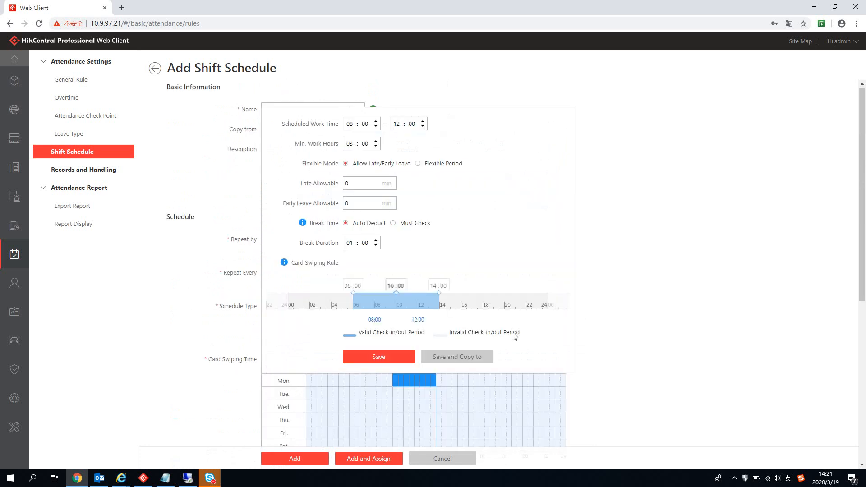
click(619, 319)
scroll(464, 233, down, 2)
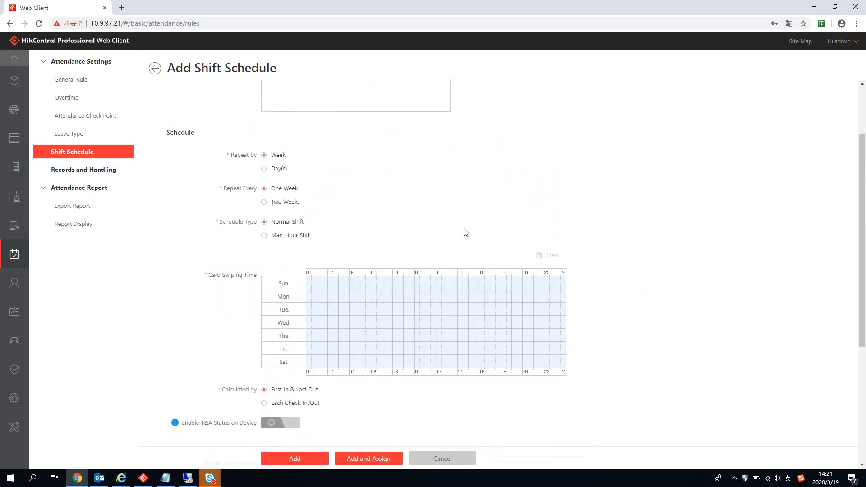
drag(405, 291, 495, 294)
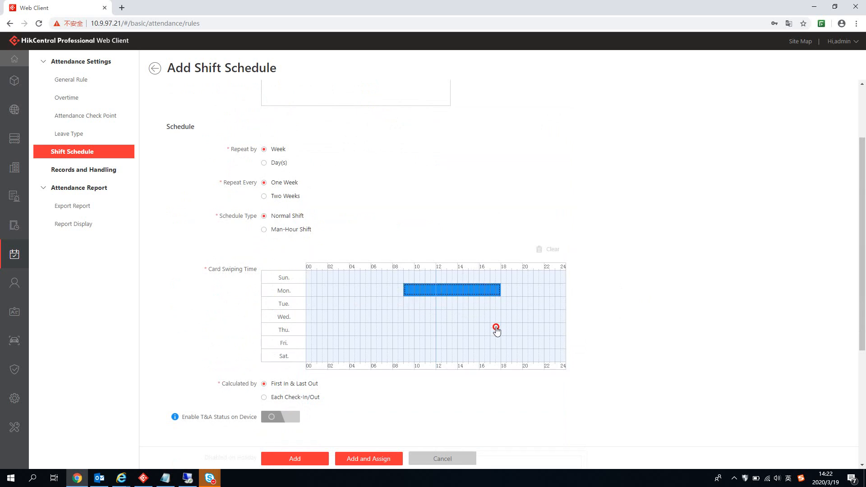
drag(493, 344, 499, 344)
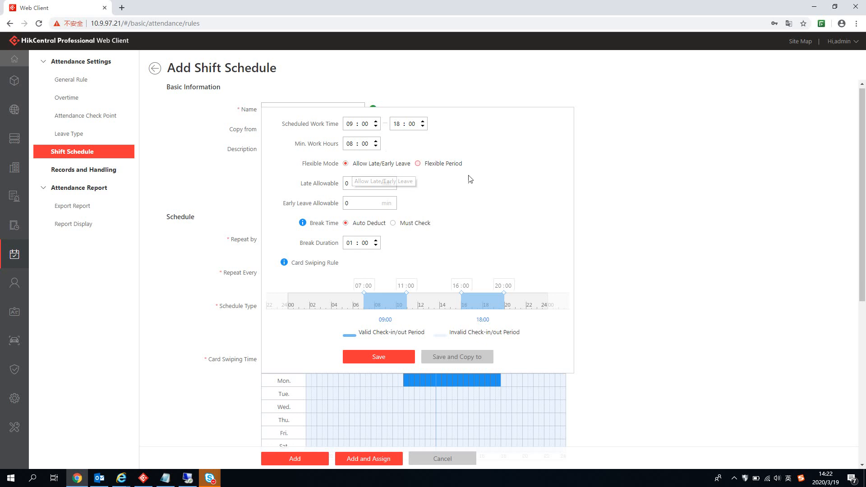
Step: Switch Monday's shift to Flexible Period with a 01:00 flexible duration
click(418, 165)
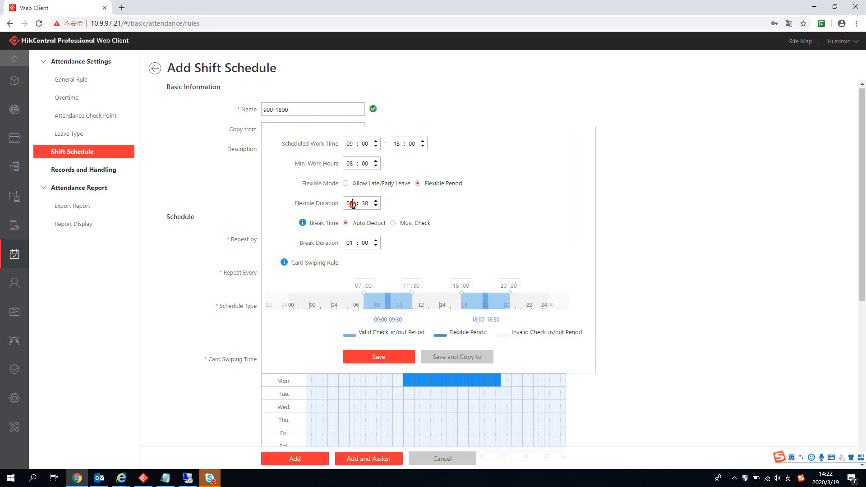
click(354, 203)
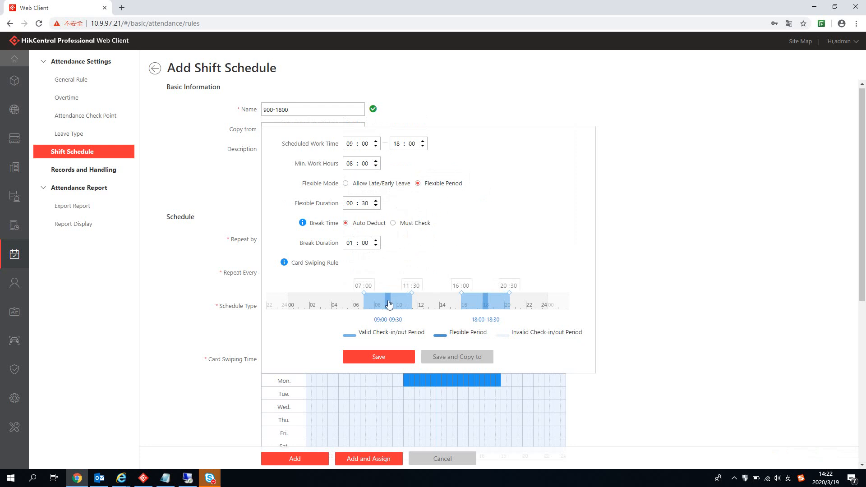
double_click(353, 203)
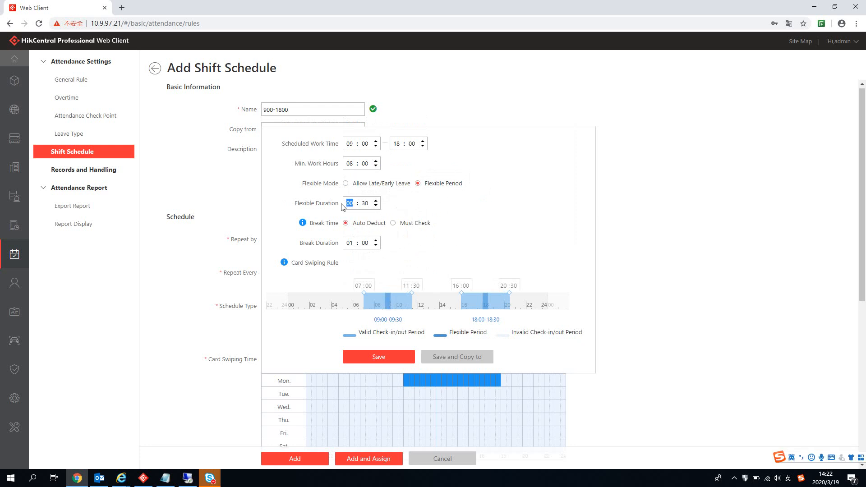
click(375, 202)
click(368, 203)
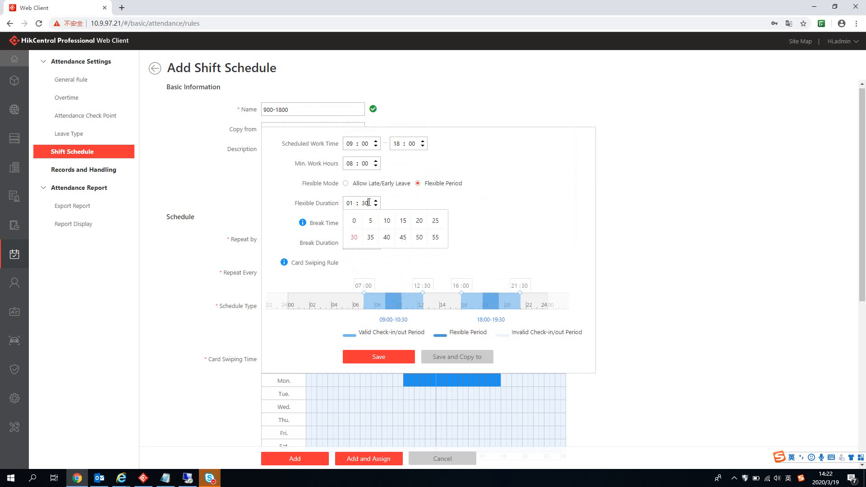
click(358, 228)
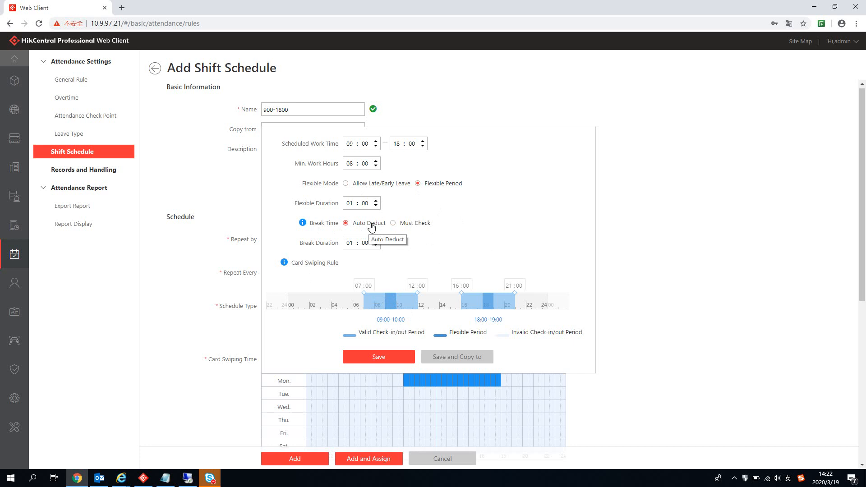
mouse_move(302, 224)
Step: Set Break Time to Must Check with a 12:00–13:00 break
click(393, 224)
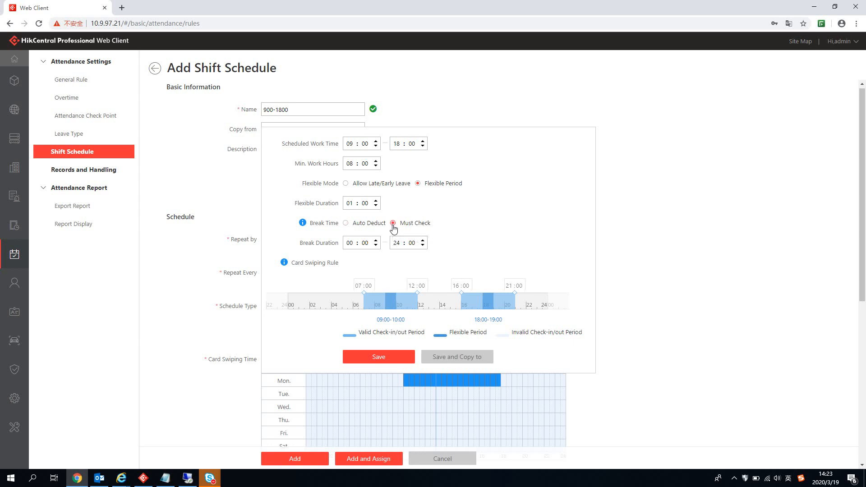
click(350, 243)
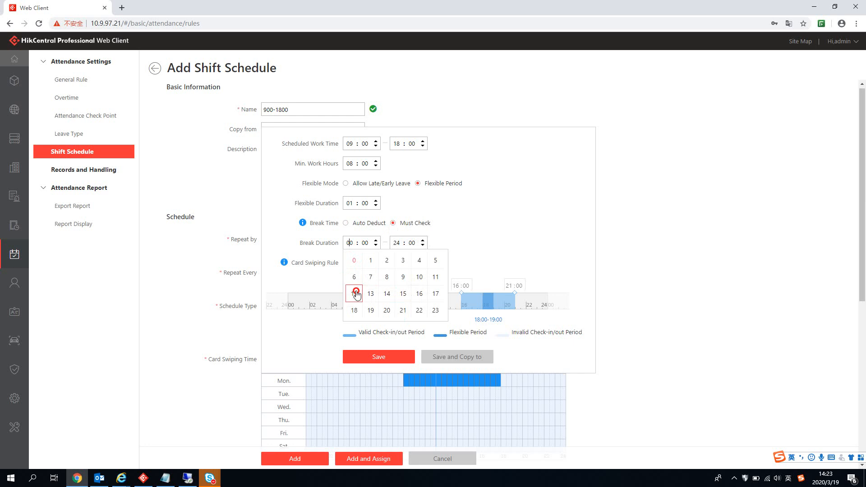
click(356, 294)
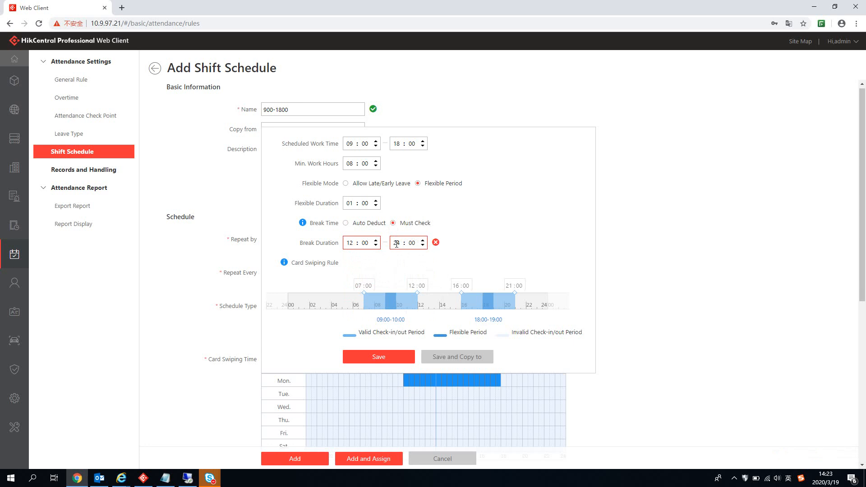
click(397, 244)
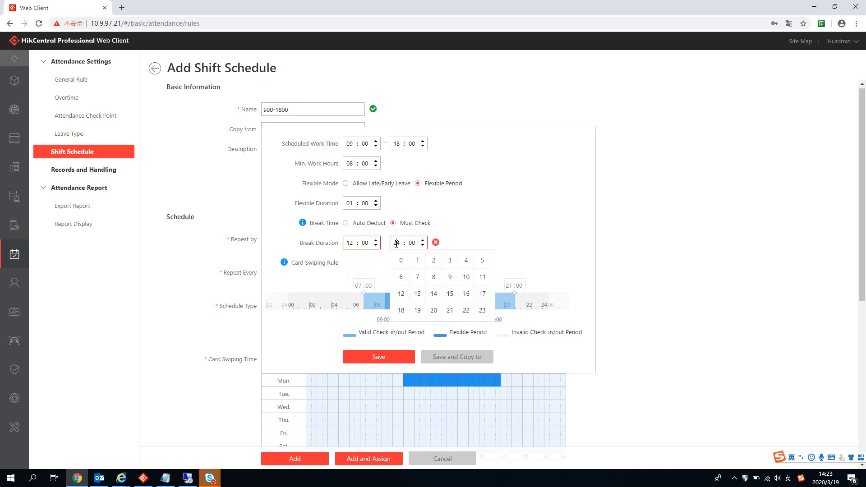
click(424, 299)
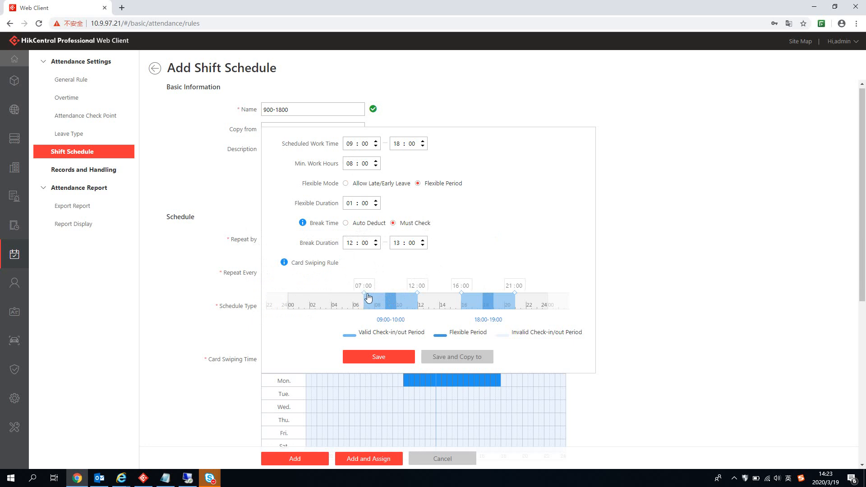
Step: Change the earliest valid check-in time to 07:00
mouse_move(364, 289)
mouse_down()
mouse_move(378, 294)
mouse_move(365, 295)
mouse_up()
click(371, 286)
text(0)
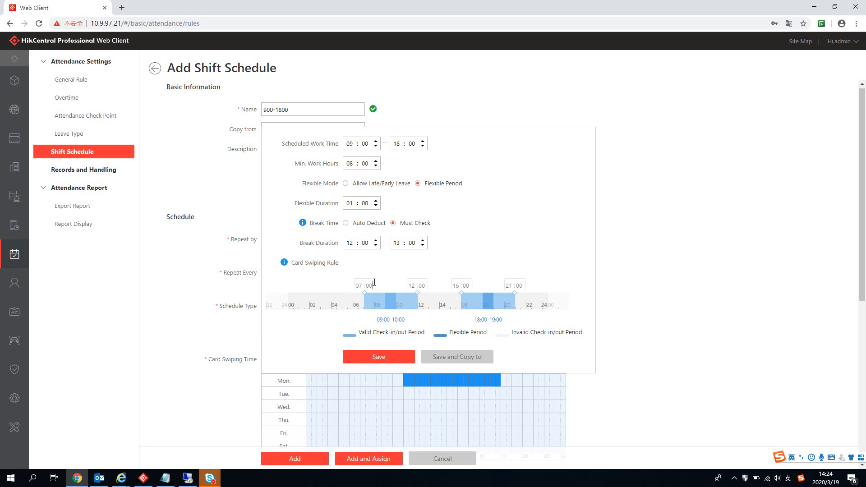
click(389, 277)
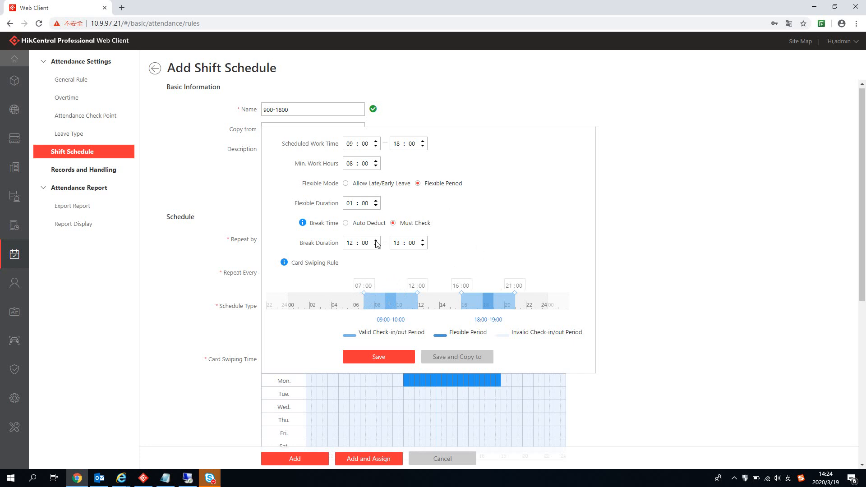
click(465, 359)
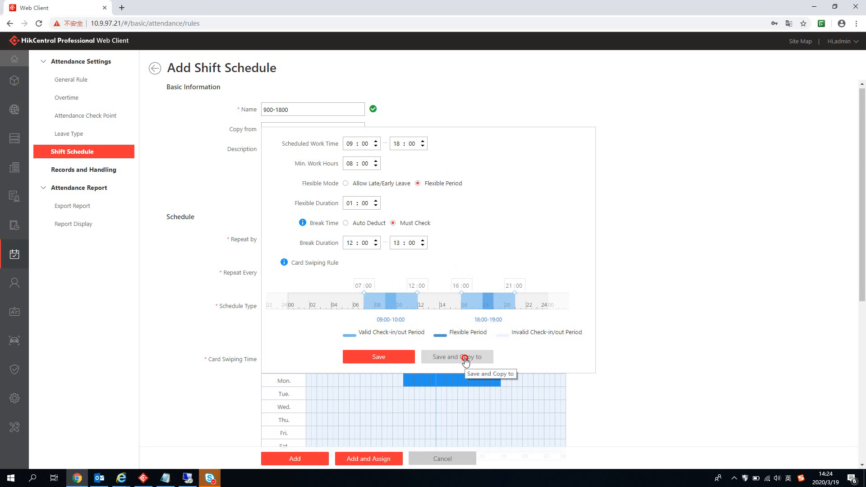
Step: Copy Monday's 09:00–18:00 shift to Tuesday through Friday, leaving out Saturday and Sunday
click(458, 382)
click(458, 398)
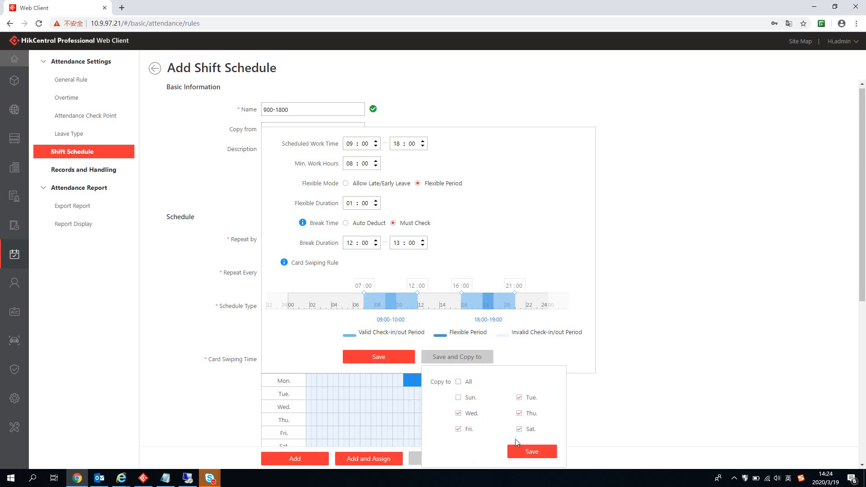
click(519, 429)
click(531, 451)
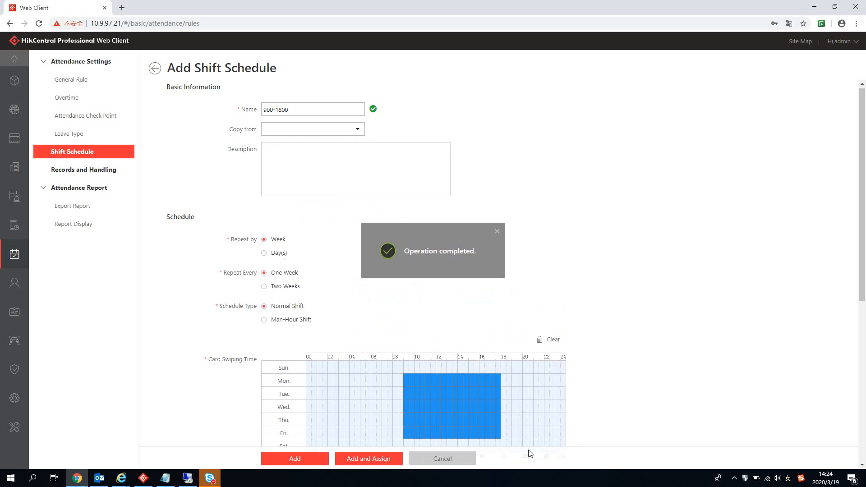
scroll(636, 338, down, 5)
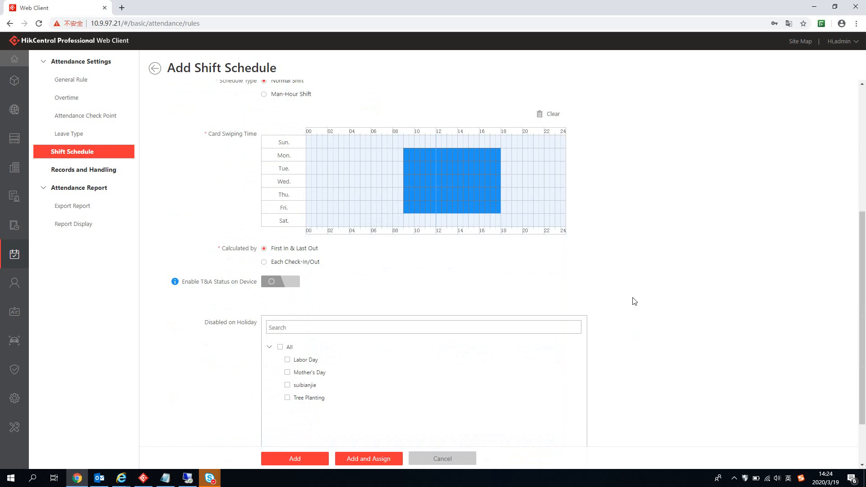
Step: Calculate attendance by Each Check-In/Out with a 10-minute minimum interval
click(276, 263)
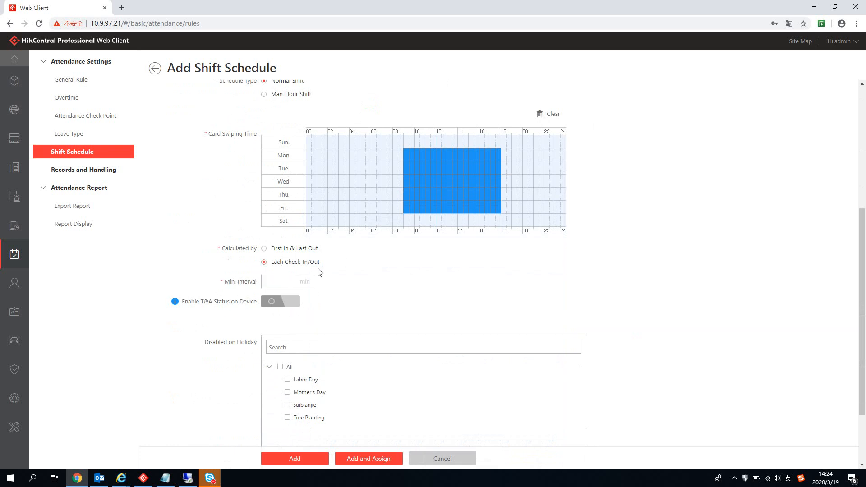
click(283, 281)
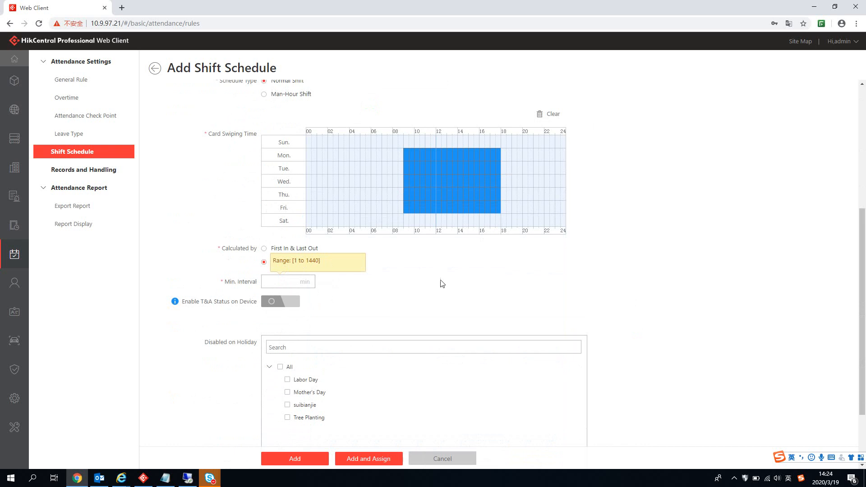
click(399, 271)
click(292, 283)
text(10)
click(419, 289)
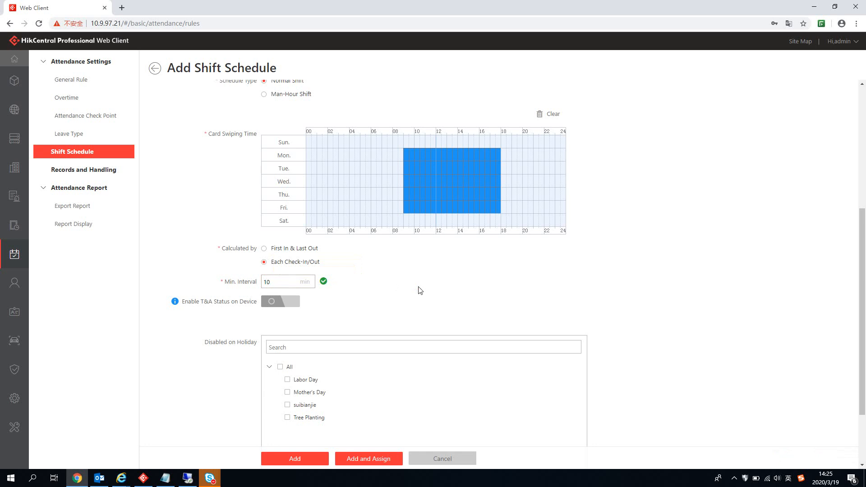
click(165, 478)
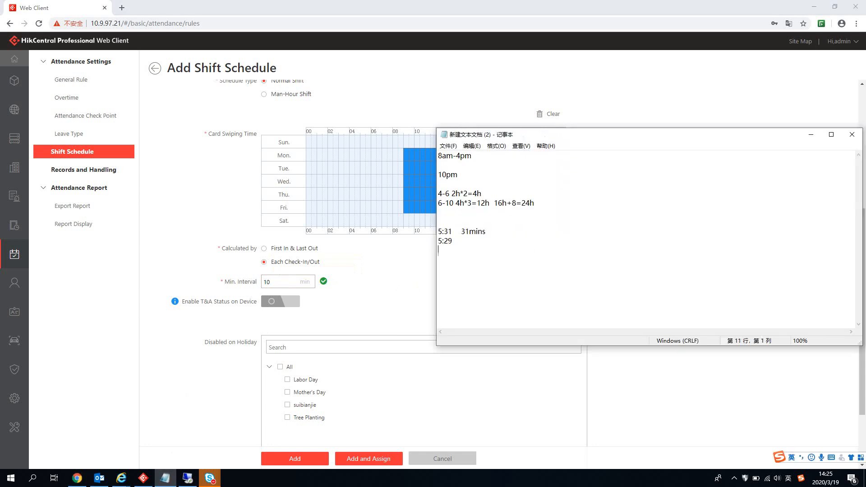
Step: Add an 11mins line at the end of the Notepad timing notes
key(Return)
key(Return)
text(9mi)
key(BackSpace)
key(BackSpace)
text(mins)
key(BackSpace)
key(BackSpace)
key(BackSpace)
key(BackSpace)
key(BackSpace)
key(BackSpace)
key(BackSpace)
text(11mins)
click(377, 290)
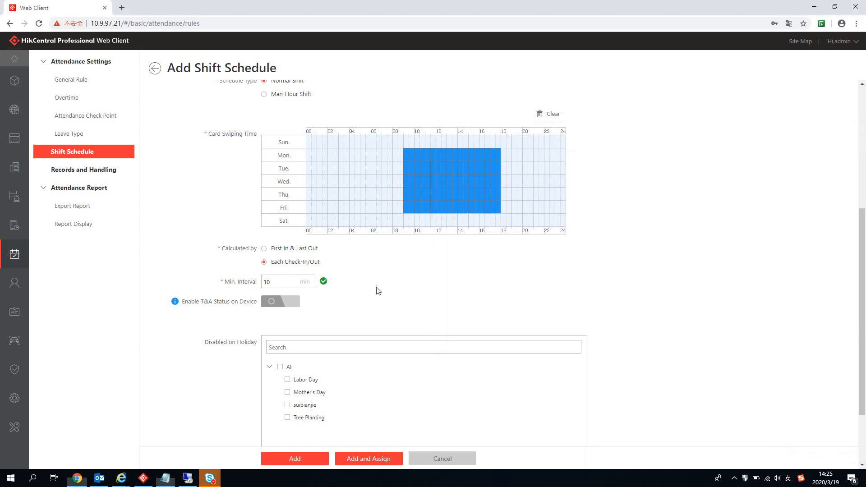
Step: Leave T&A status on device off, disable the shift on All holidays, and add the 900-1800 schedule
click(297, 248)
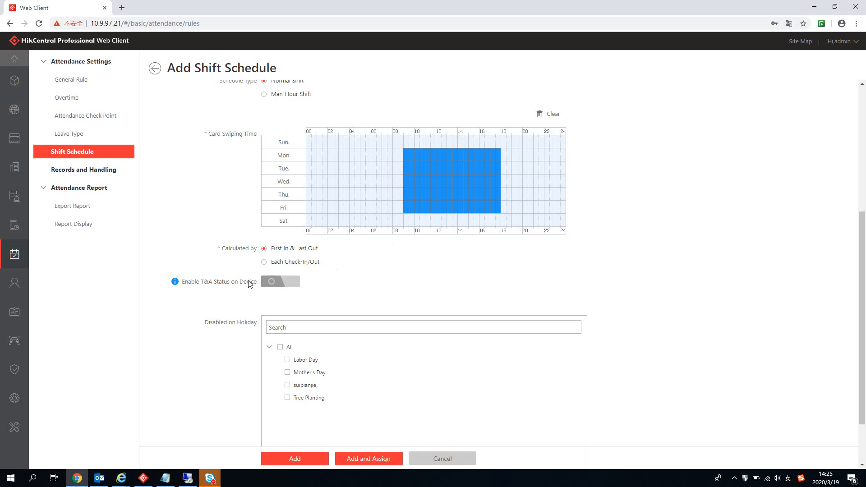
click(280, 282)
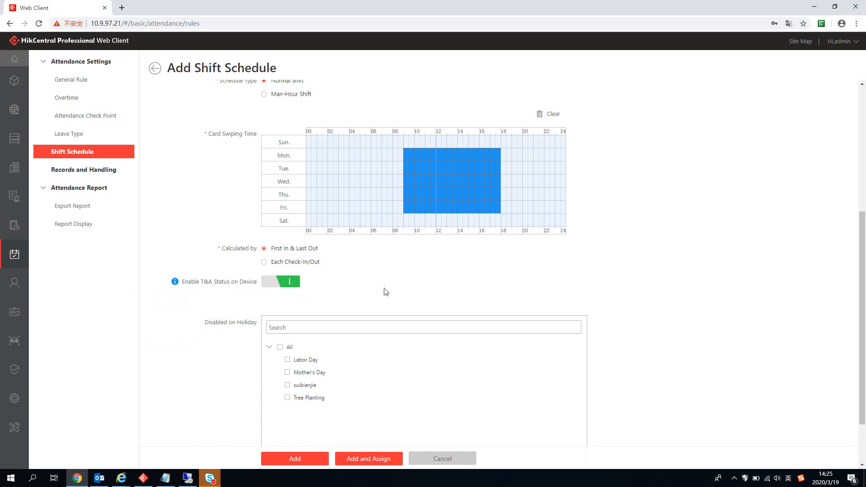
click(283, 284)
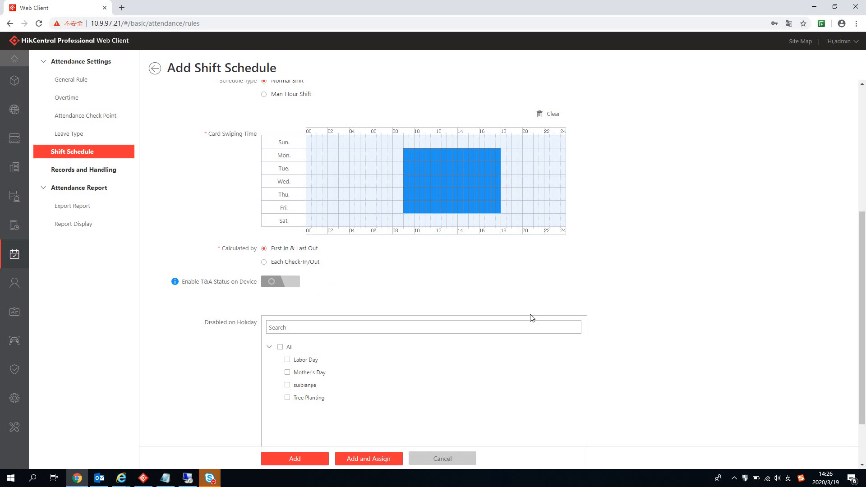
scroll(531, 318, down, 2)
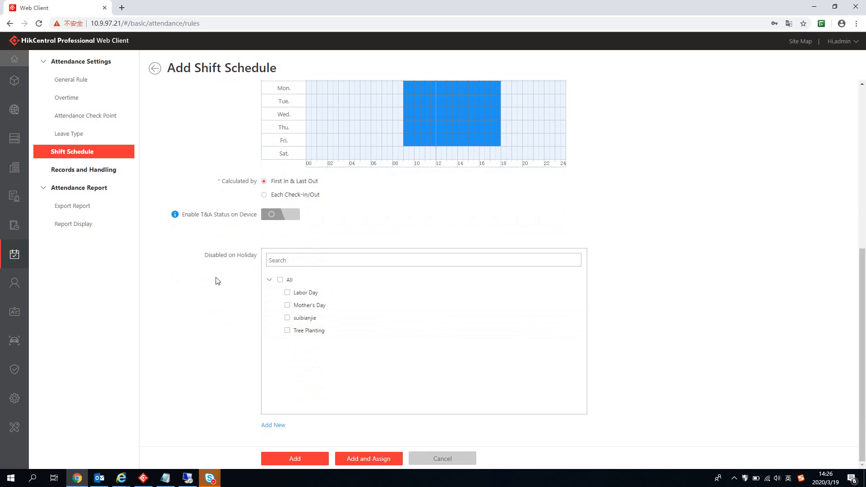
mouse_move(278, 295)
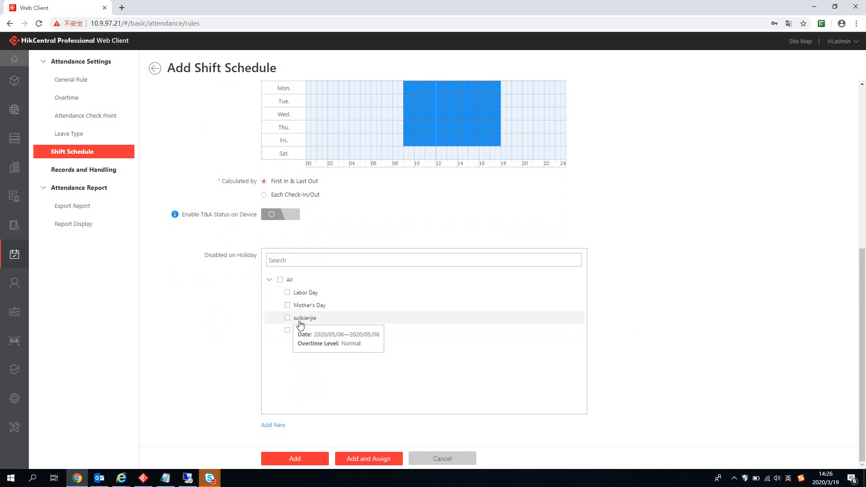
click(280, 279)
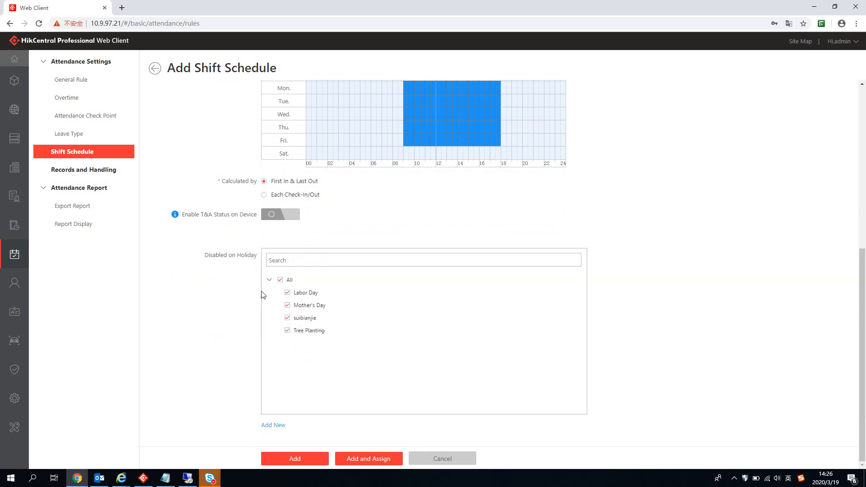
click(298, 458)
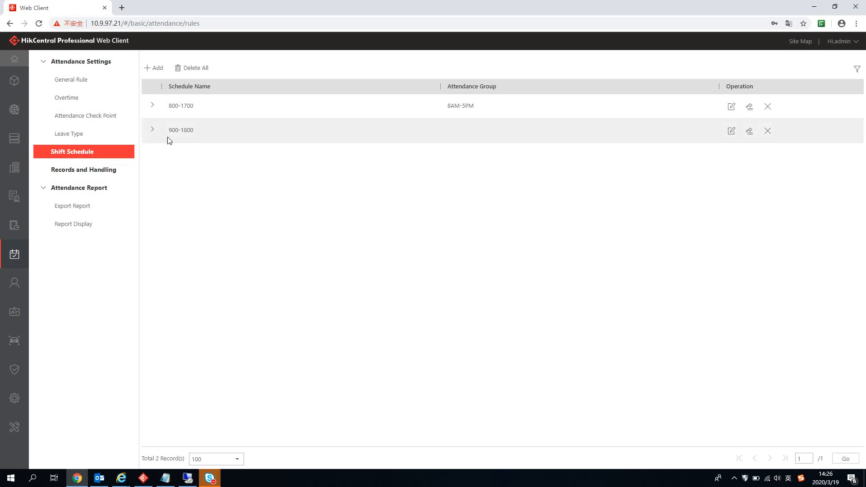
Step: Open the 900-1800 shift's attendance group assignment, which offers only aa and OKC, and choose Add New
click(750, 132)
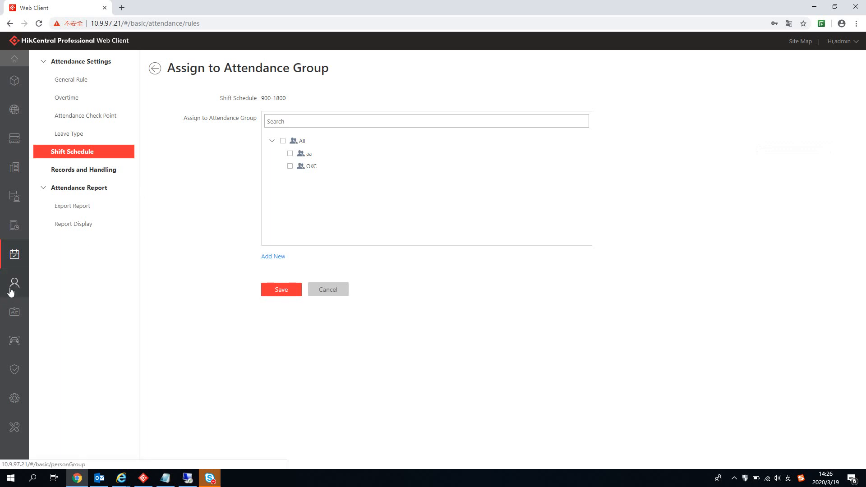
mouse_move(10, 292)
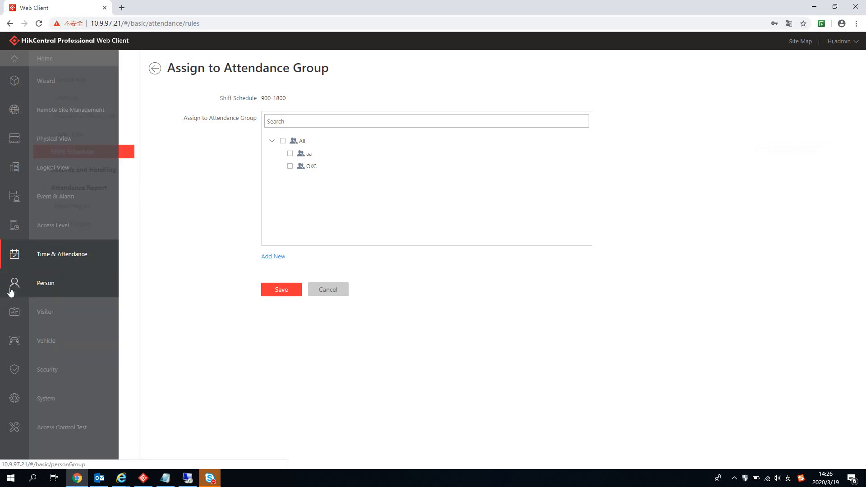
click(275, 257)
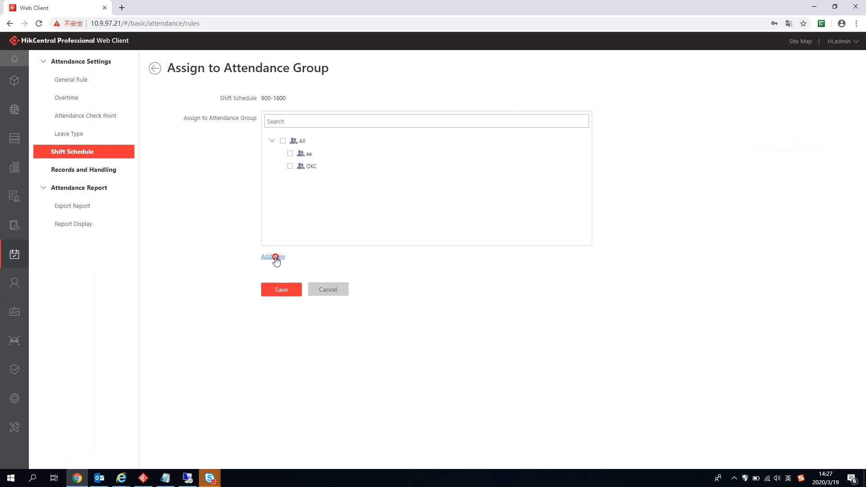
Step: Place the cursor in the empty Attendance Group Name field of the new group form
click(355, 112)
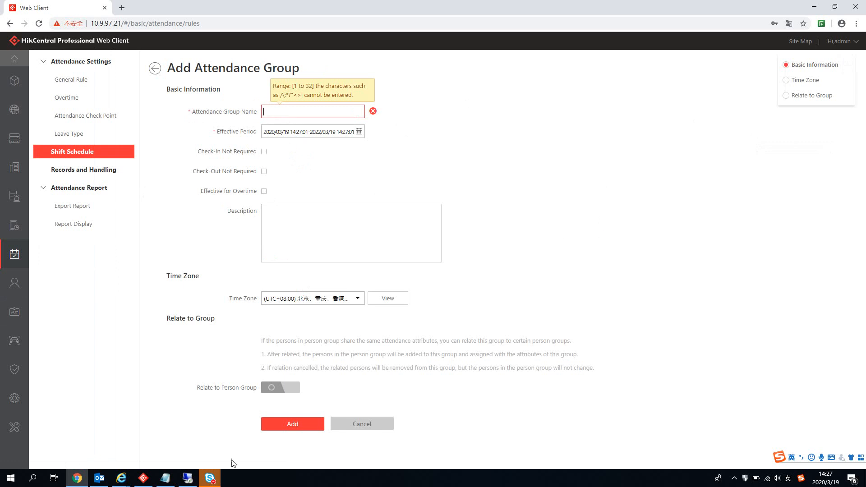
mouse_move(211, 484)
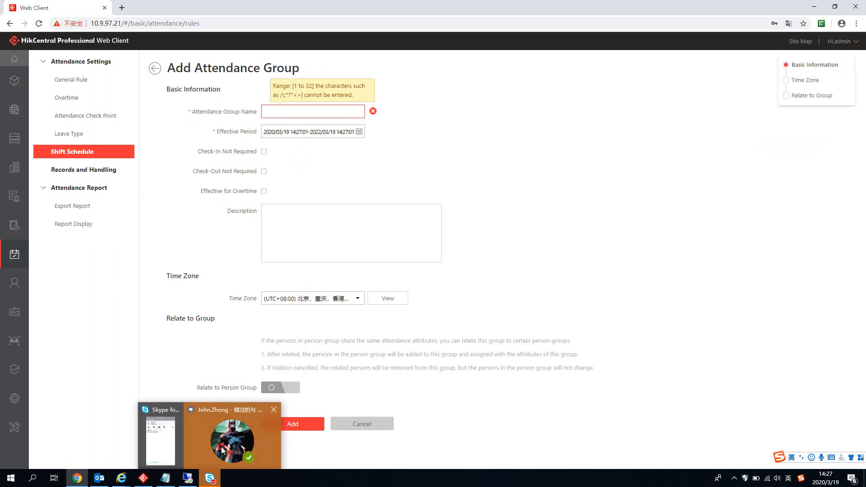
click(226, 433)
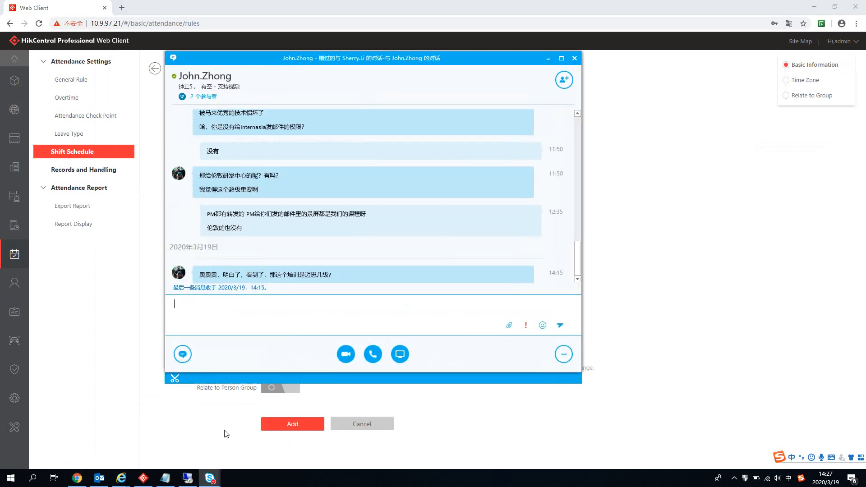
click(545, 60)
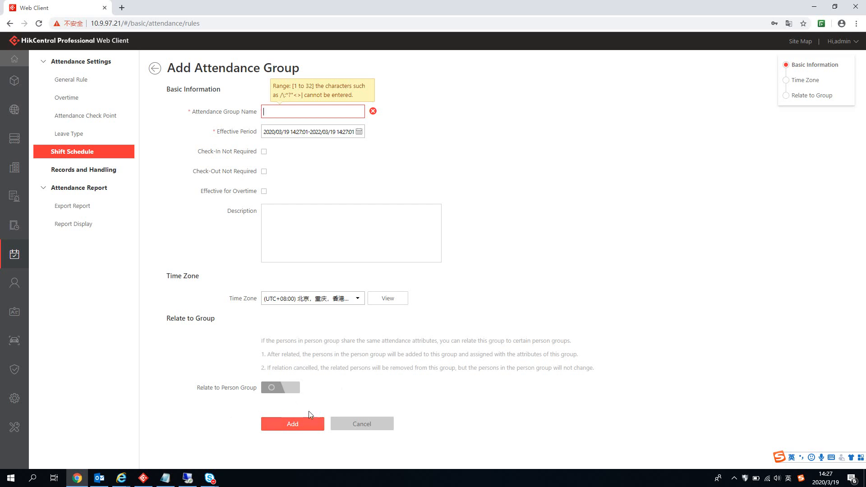
Step: Switch to the web client in Internet Explorer, on the 900-1800 assignment page listing no groups
click(734, 478)
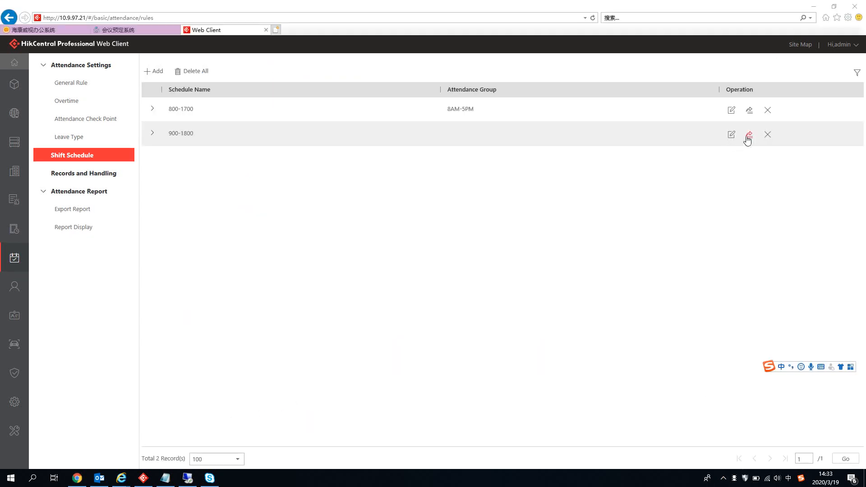
click(747, 136)
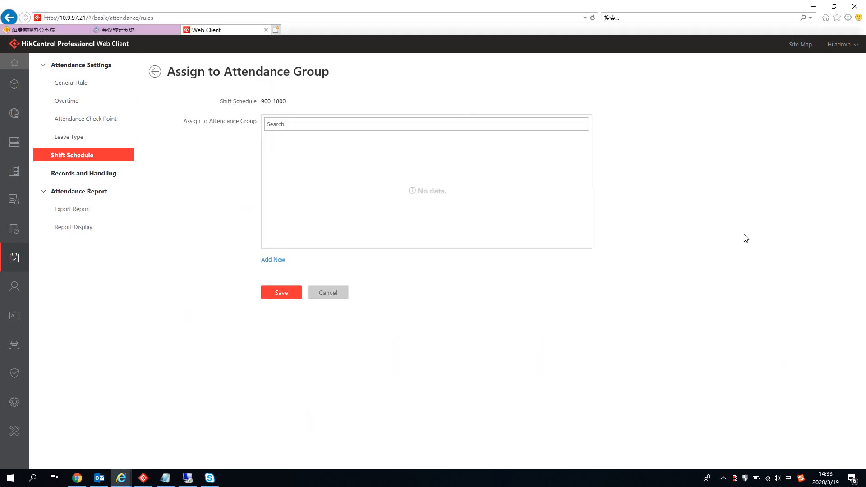
Step: Start a new attendance group and name it 9AM-6PM
click(271, 261)
click(332, 115)
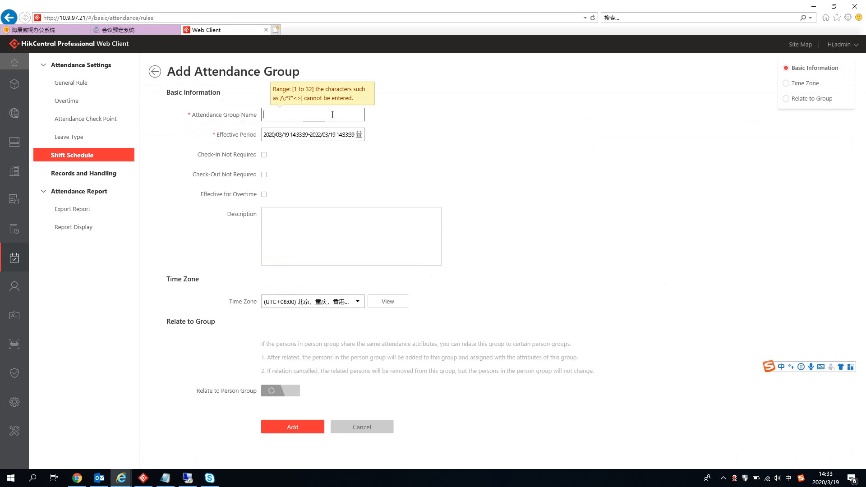
text(9)
text(00)
key(BackSpace)
key(BackSpace)
text(am)
key(Caps_Lock)
text(AM-6PM)
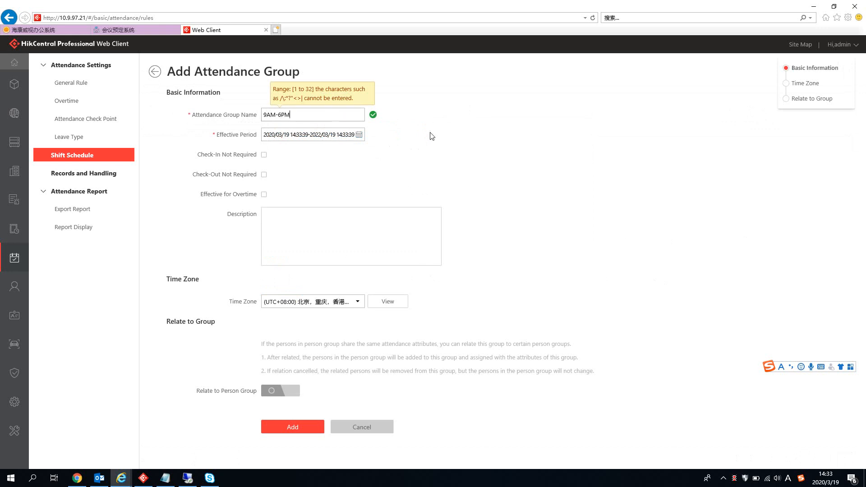
Step: Keep the default 2020/03/19–2022/03/19 effective period
click(360, 135)
click(521, 202)
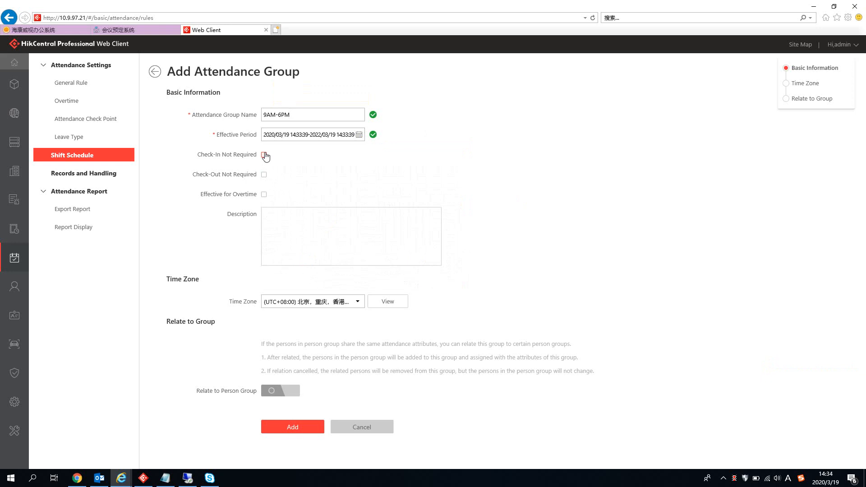
click(326, 176)
Step: Enable overtime, relate 9AM-6PM to Hik Staff, create it, and save it for shift 900-1800
click(264, 195)
mouse_move(9, 291)
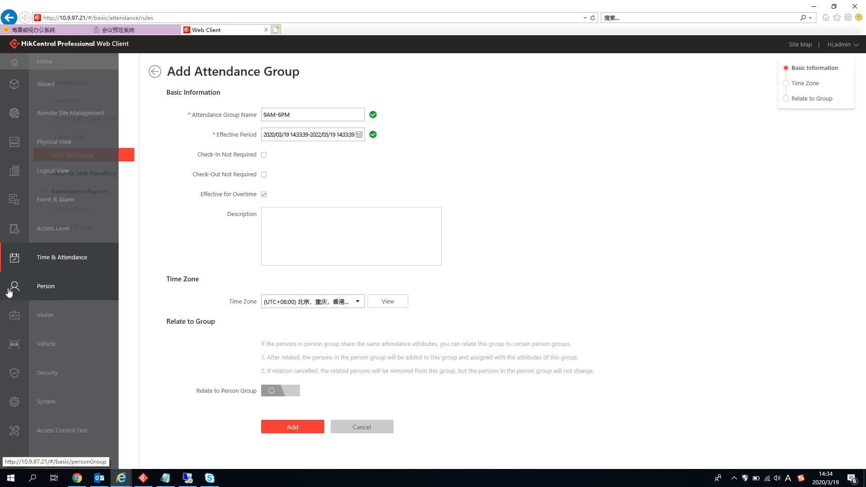
click(278, 391)
scroll(399, 365, down, 2)
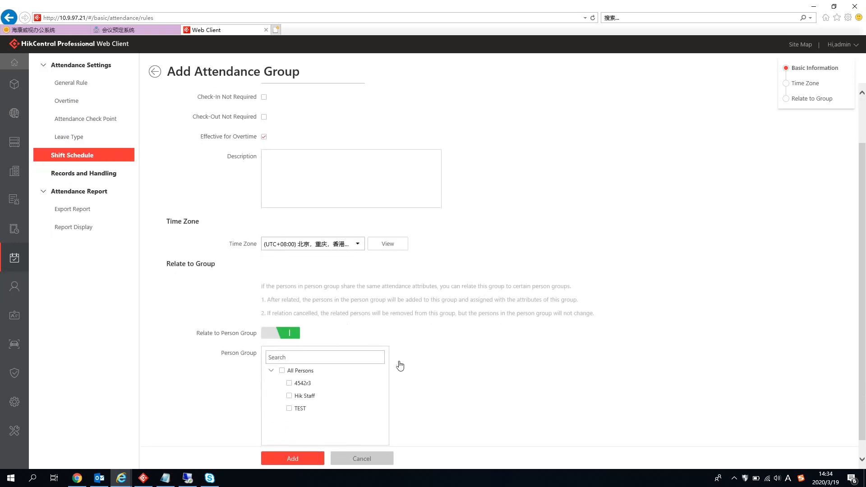
click(289, 397)
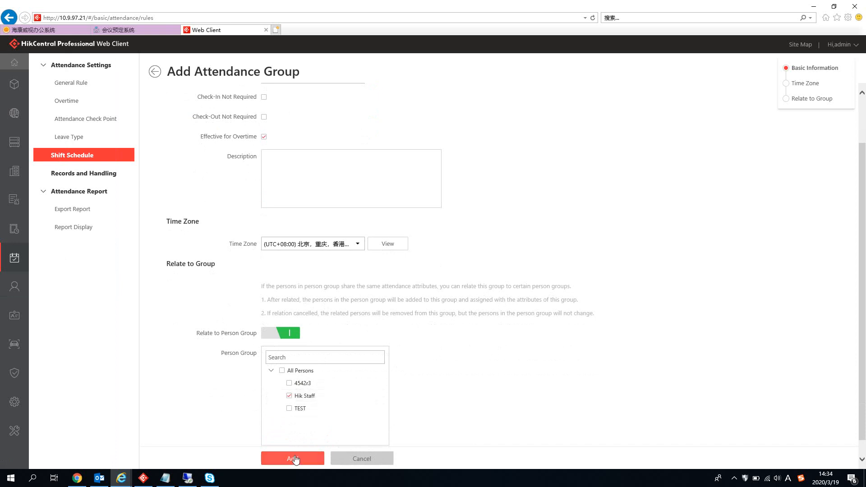
scroll(406, 233, up, 2)
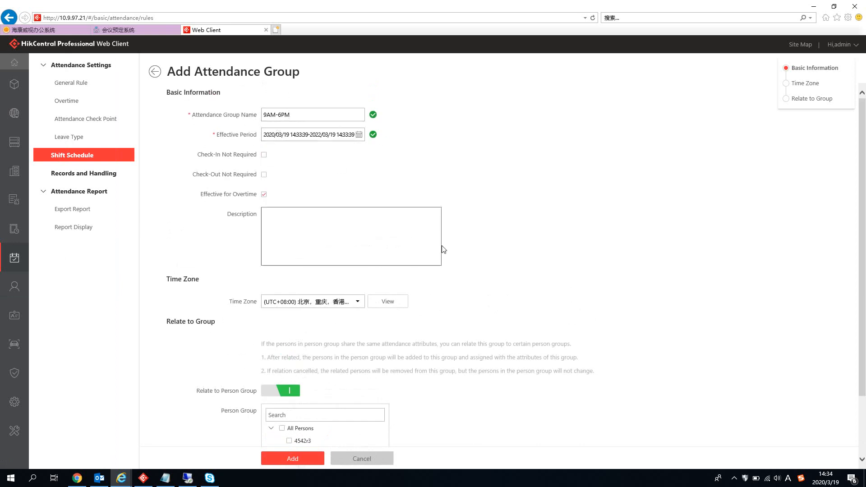
scroll(481, 227, down, 2)
click(317, 460)
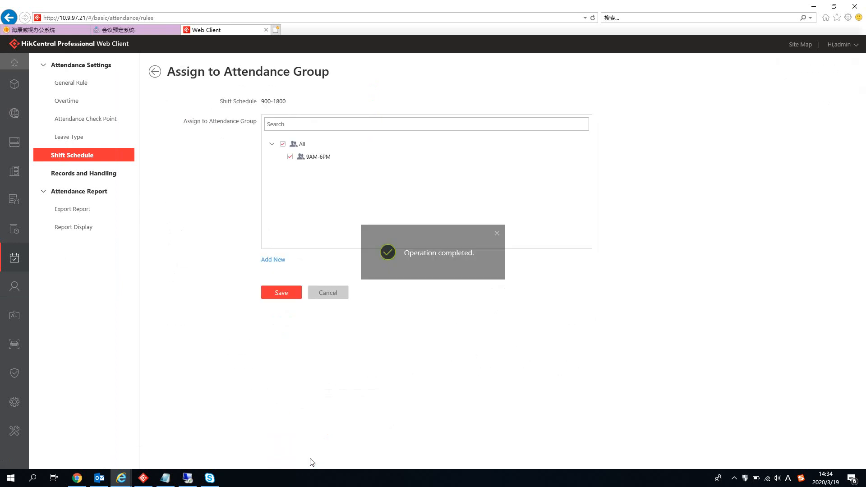
click(272, 293)
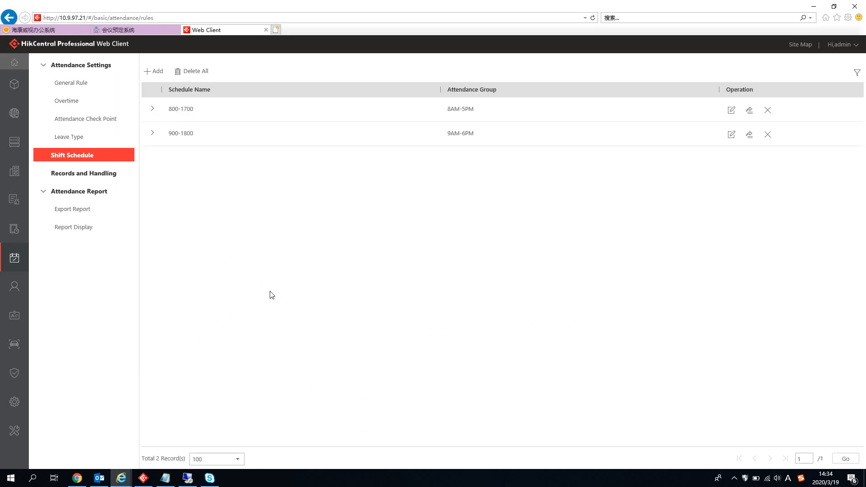
mouse_move(12, 313)
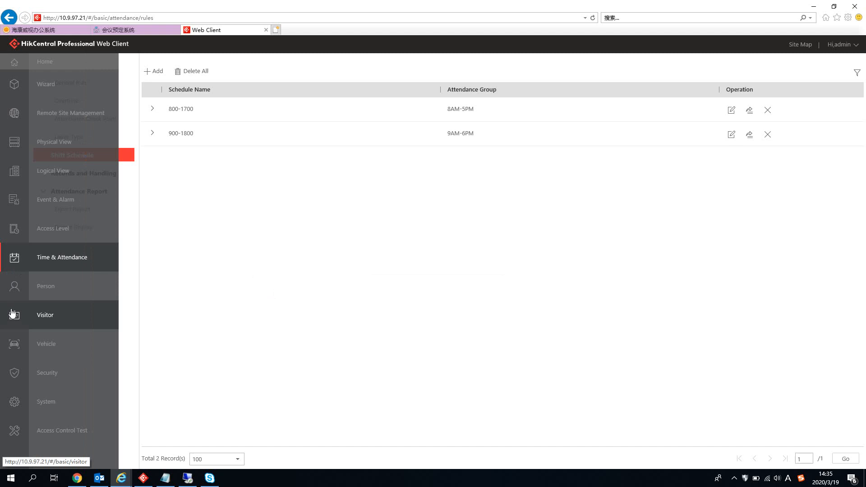
click(45, 289)
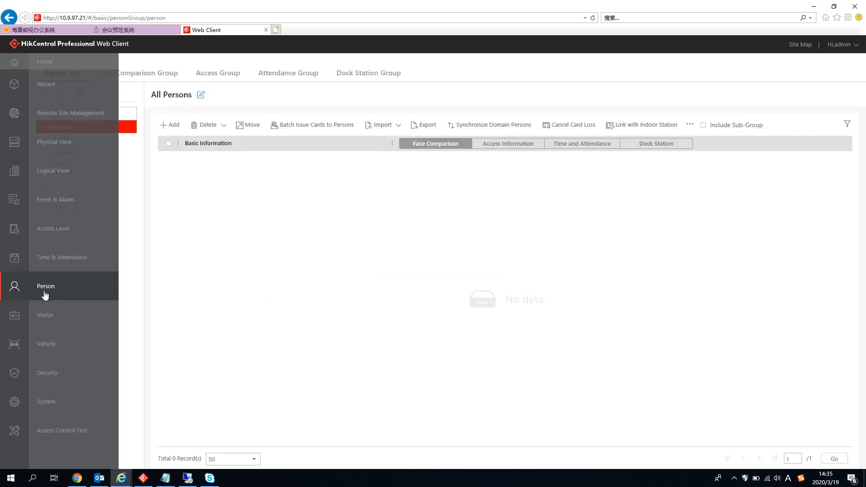
click(263, 74)
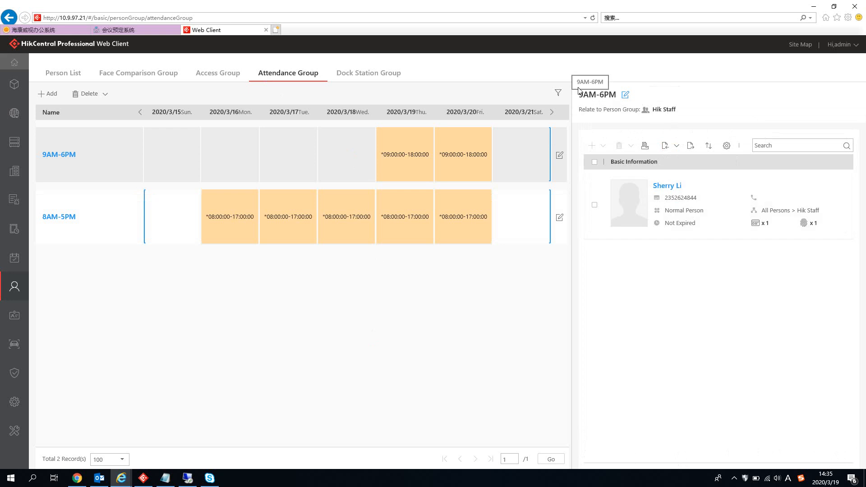
click(51, 73)
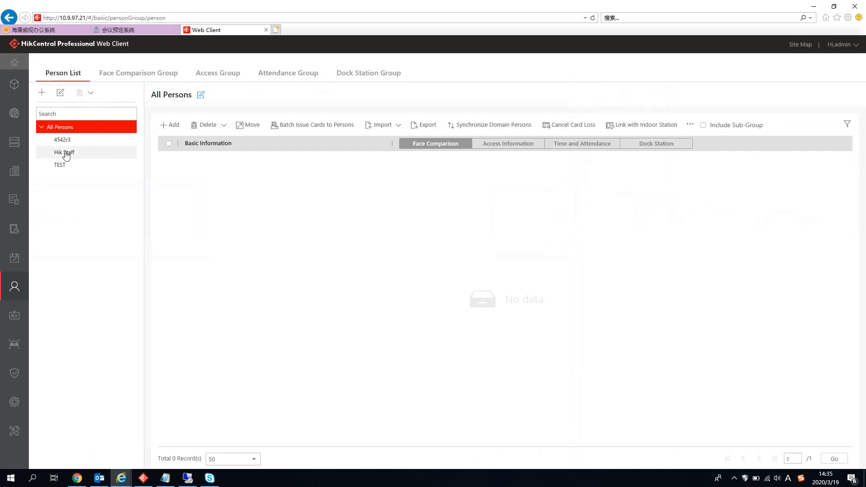
click(64, 154)
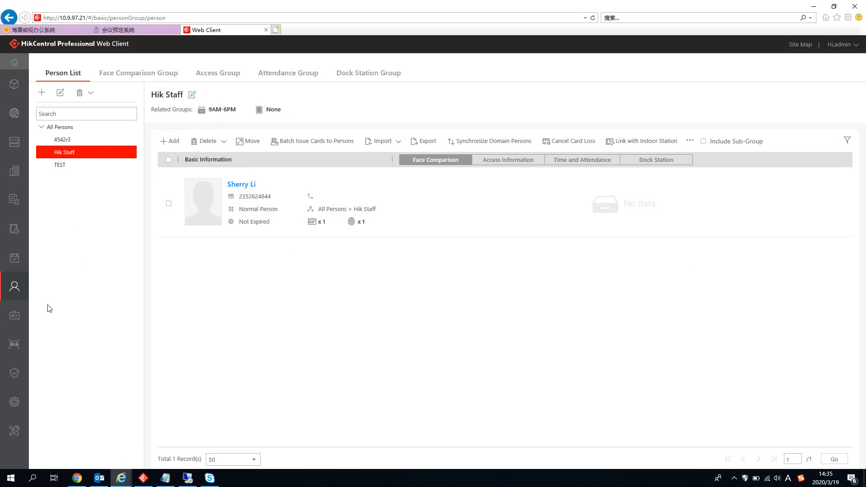
mouse_move(13, 332)
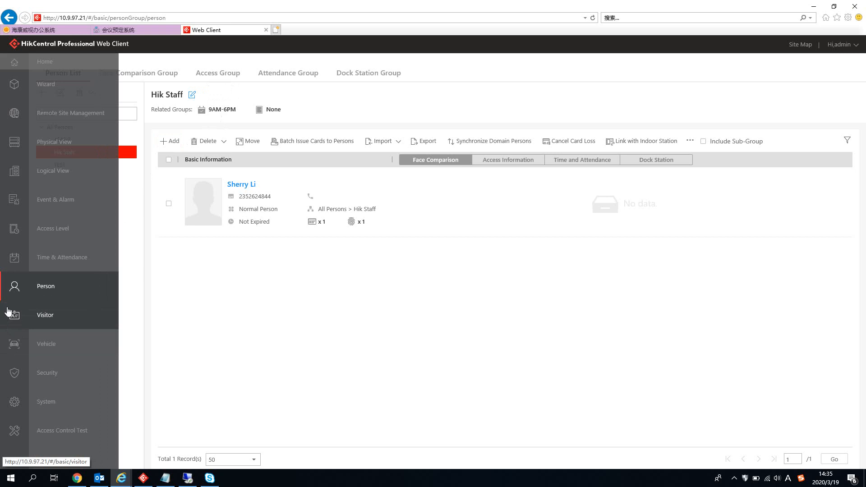
click(17, 266)
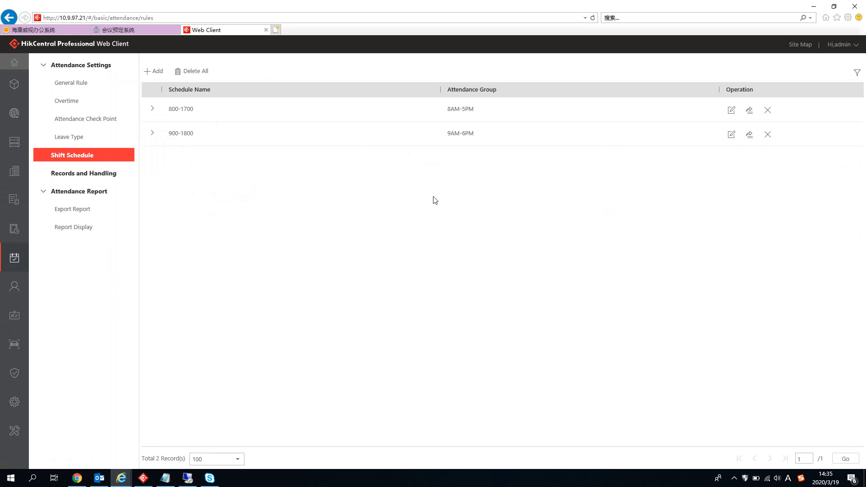
Step: Open Leave Type settings and list the eight types under the Leave category
click(102, 135)
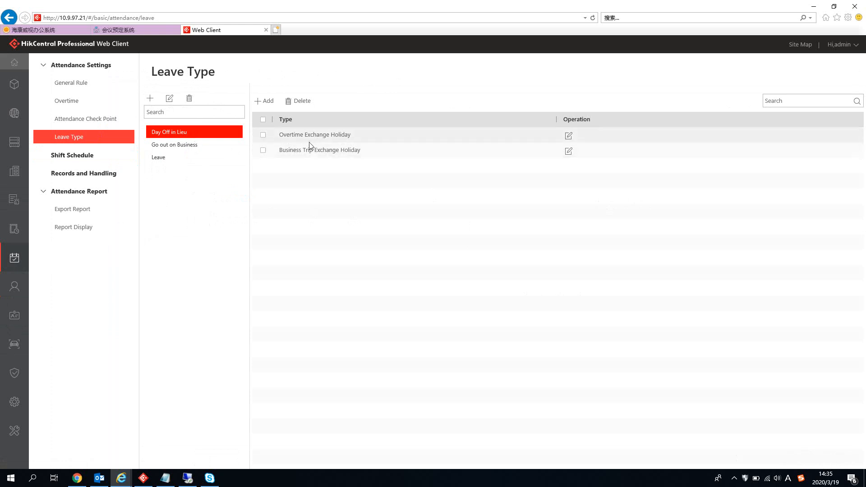
click(211, 150)
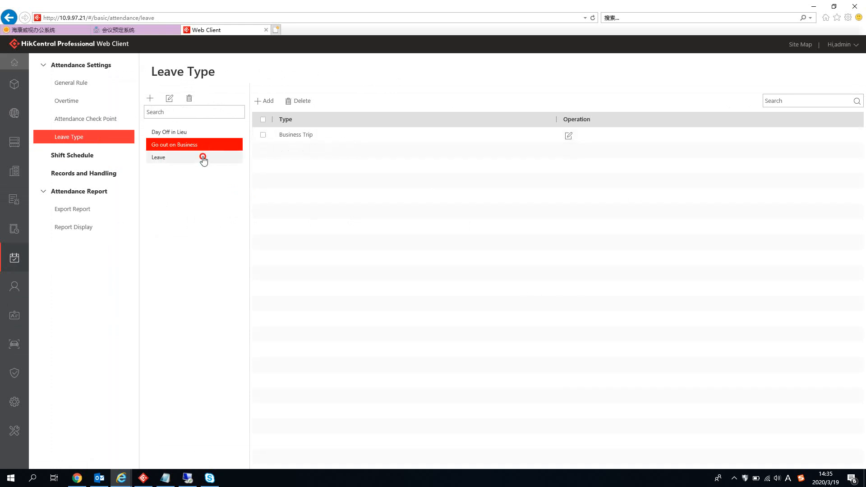
click(203, 158)
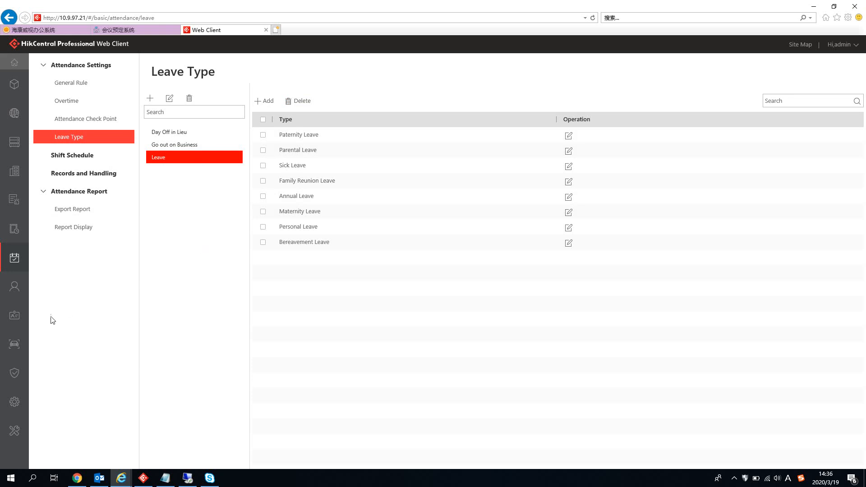
mouse_move(30, 300)
mouse_move(9, 288)
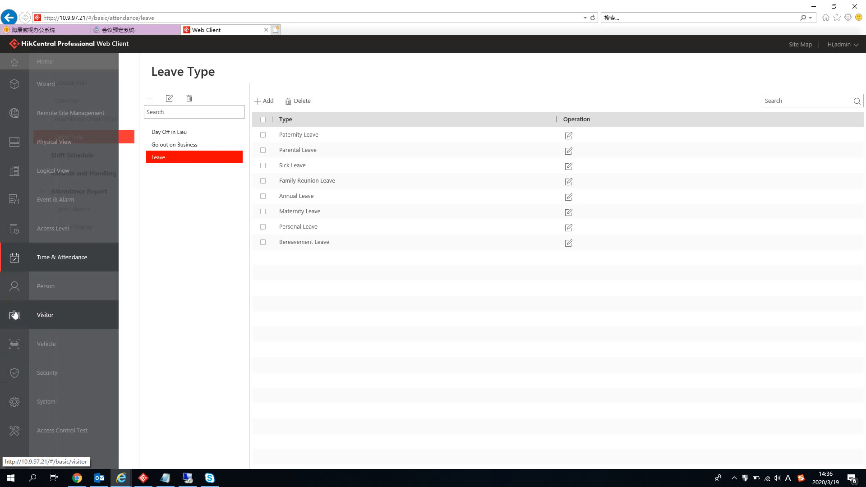
Step: Go to the person group list and open the TEST group for editing
click(17, 263)
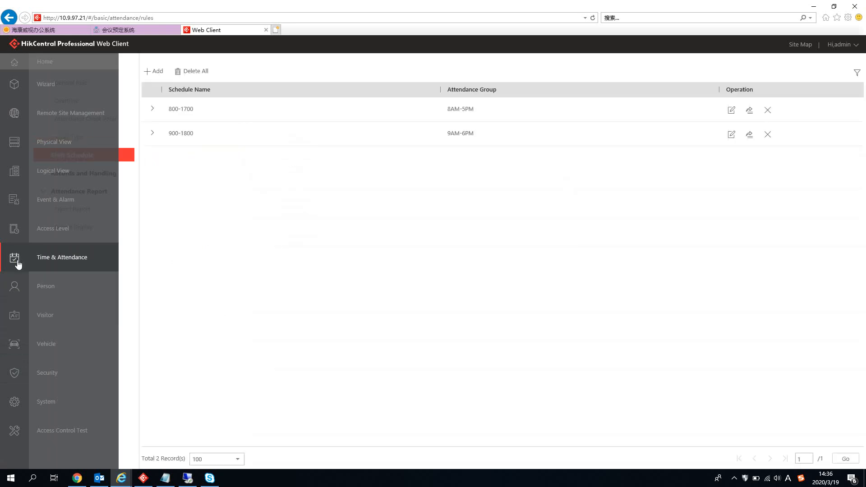
click(17, 293)
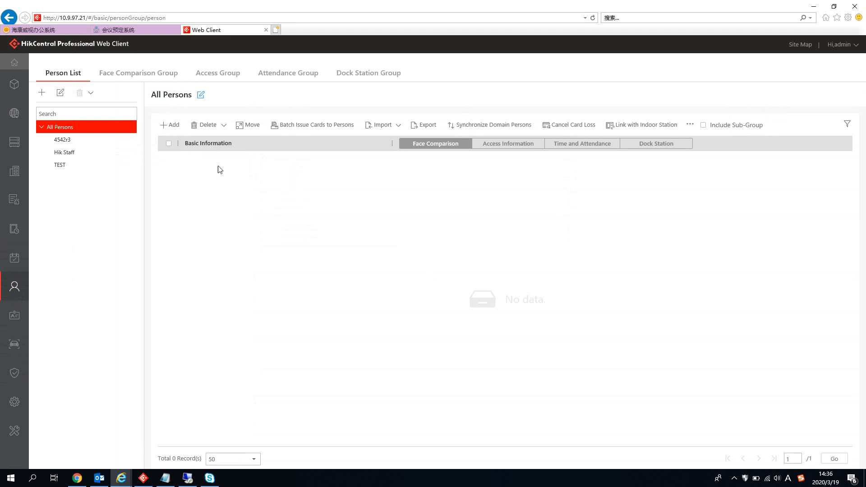
click(77, 140)
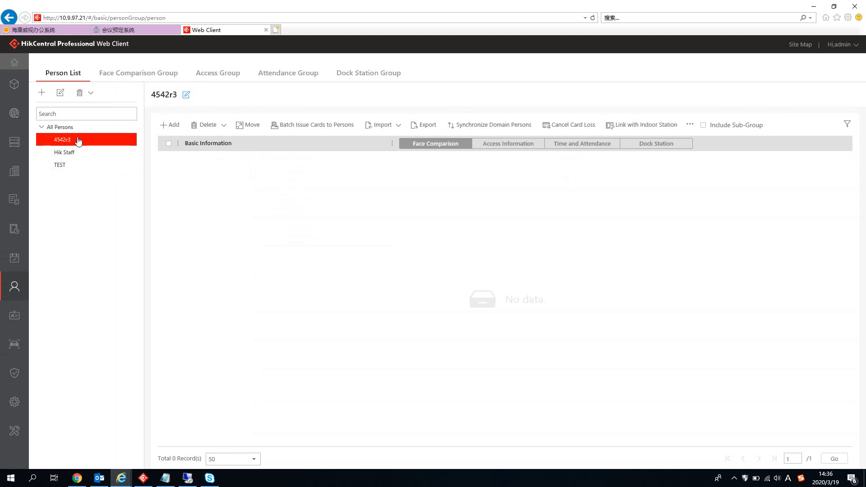
click(77, 165)
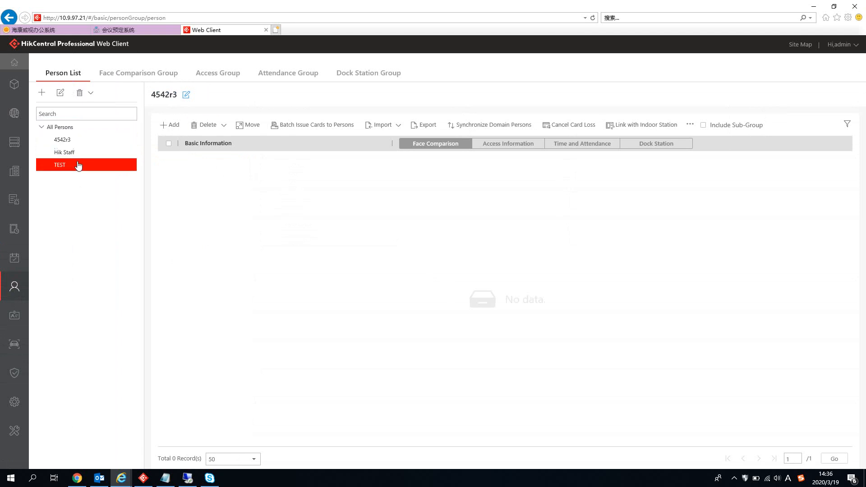
click(61, 94)
Step: Change the group name to 'Work_3 shift' and save it
double_click(195, 134)
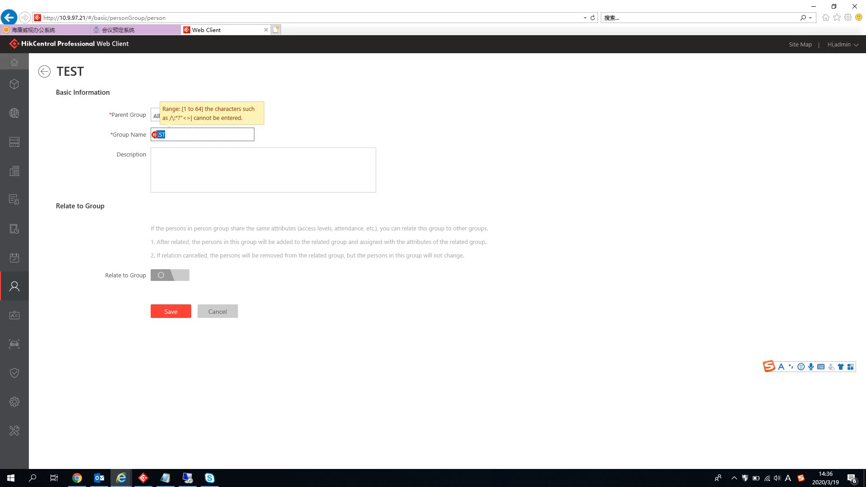
key(Right)
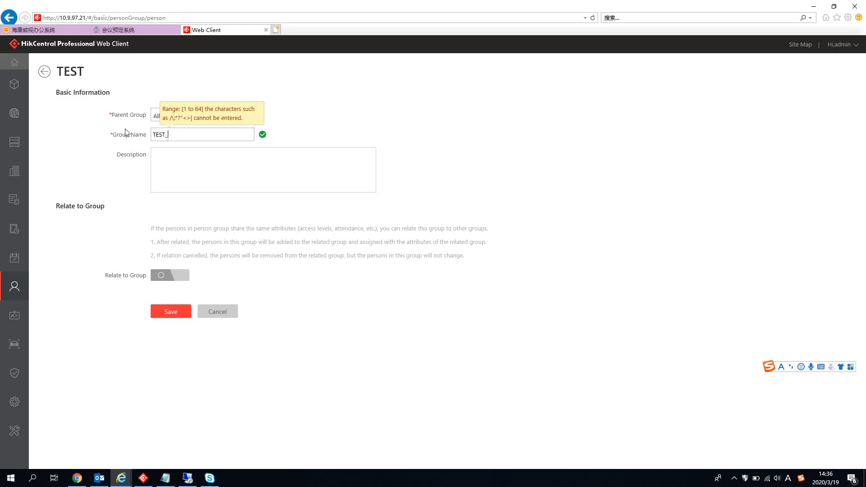
text(_)
key(BackSpace)
key(BackSpace)
key(BackSpace)
key(BackSpace)
key(BackSpace)
text(w)
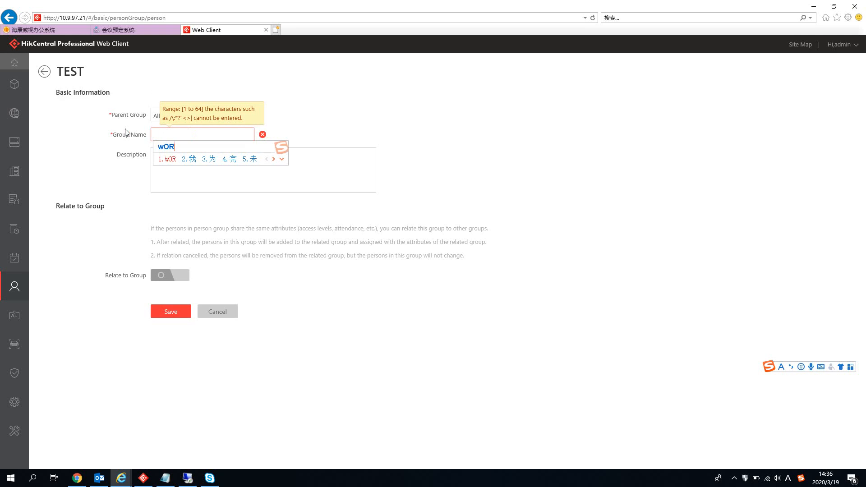
key(BackSpace)
text(W)
key(Caps_Lock)
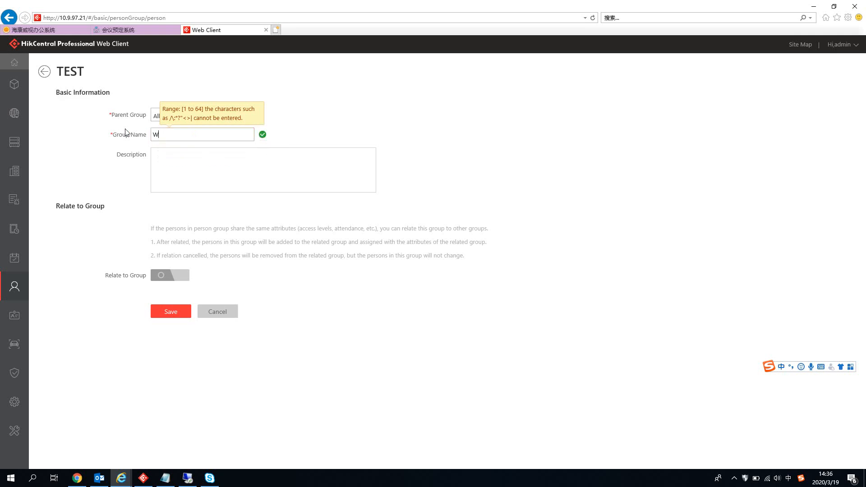
key(BackSpace)
text(Mor)
key(shift)
key(BackSpace)
key(BackSpace)
key(BackSpace)
text(Work_3 shif)
click(170, 312)
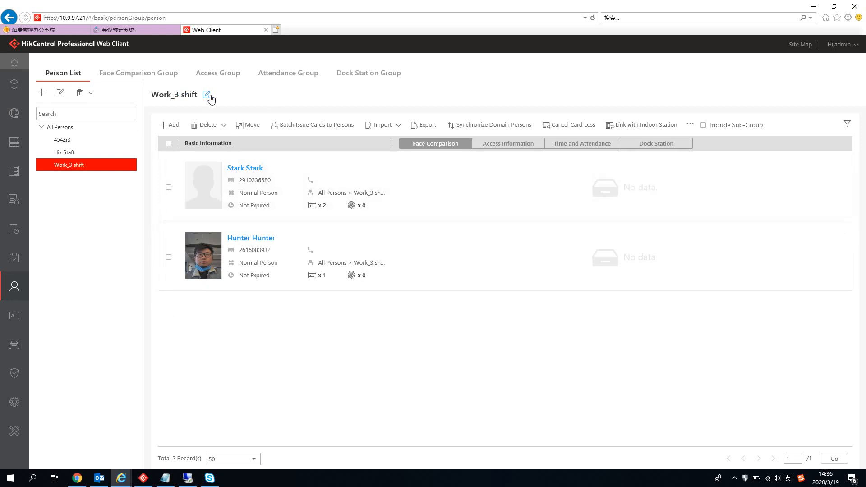
Step: Review the 9AM-6PM attendance group's settings, then return to the attendance group grid
click(281, 75)
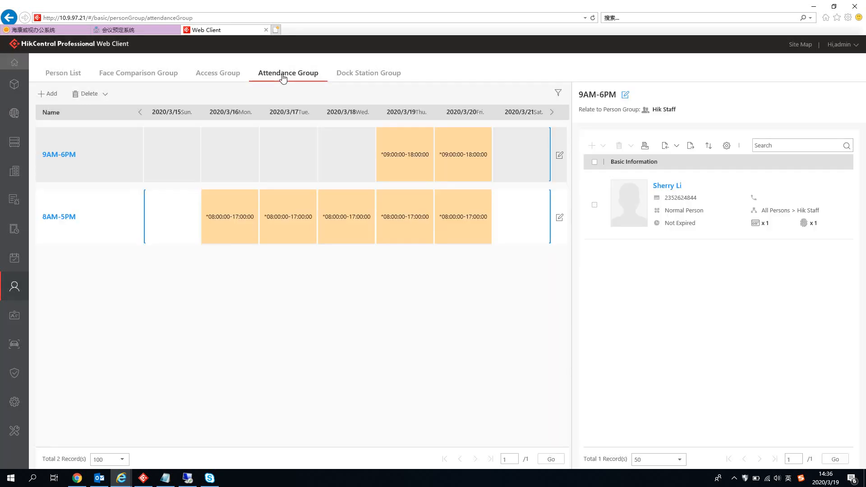
click(96, 152)
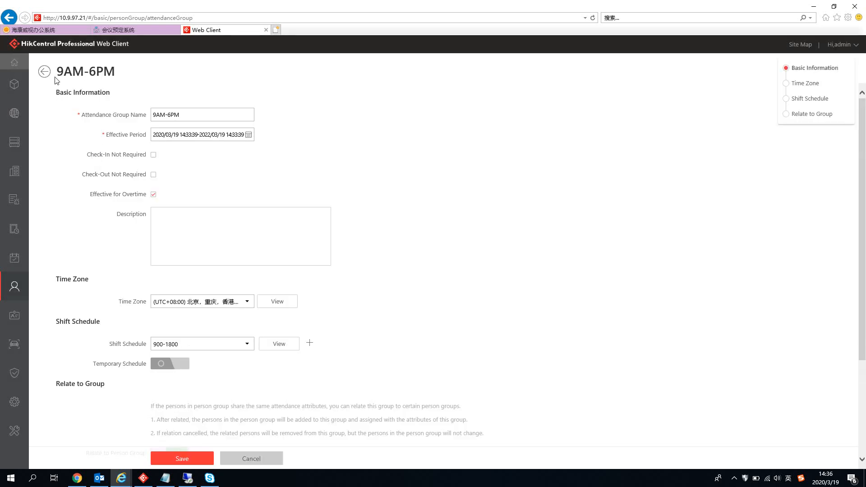
click(44, 71)
Step: Edit 8AM-5PM, enable Relate to Person Group, and tick Work_3 shift
click(121, 201)
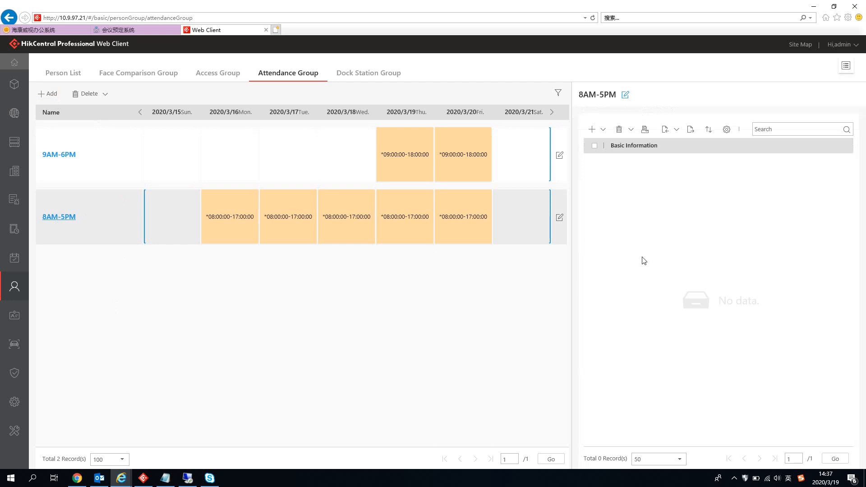
scroll(586, 255, down, 1)
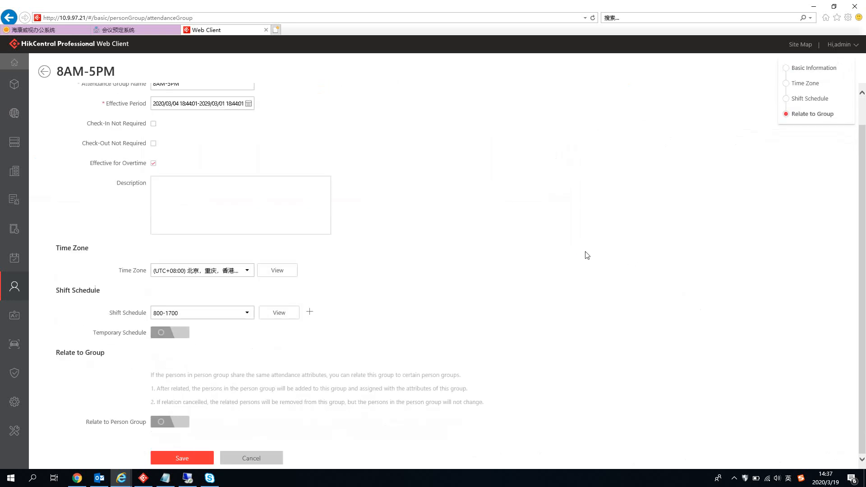
click(181, 422)
scroll(420, 328, down, 2)
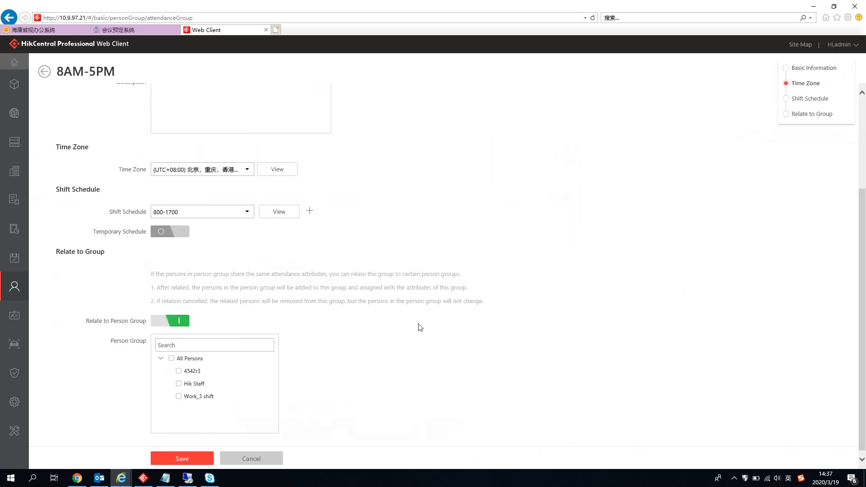
click(179, 397)
scroll(529, 306, up, 3)
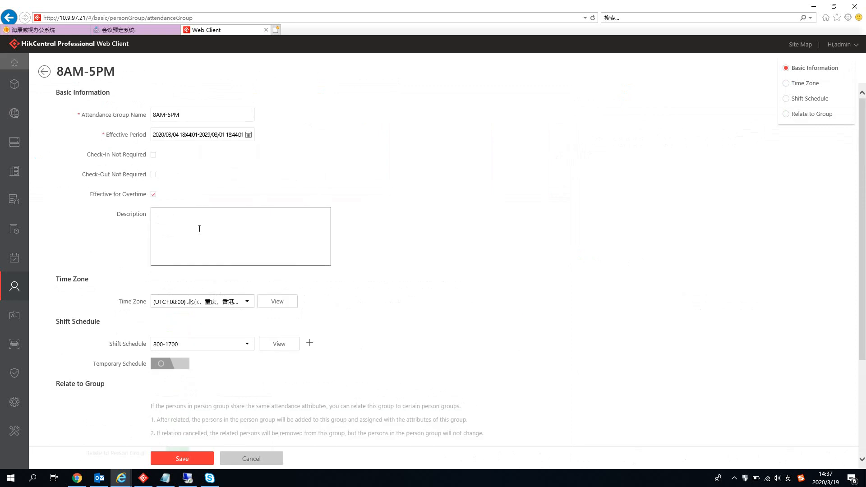
scroll(185, 192, down, 2)
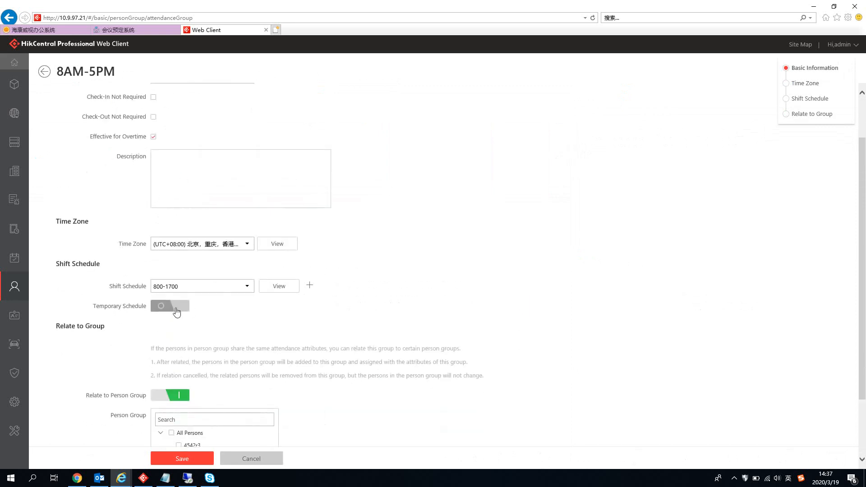
Step: Try a 900-1800 temporary schedule row, then remove it and leave the temporary schedule off
click(176, 307)
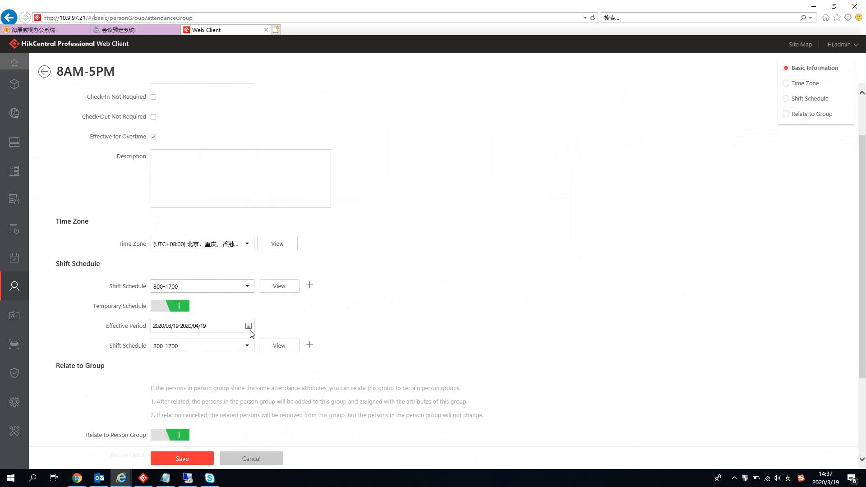
click(309, 346)
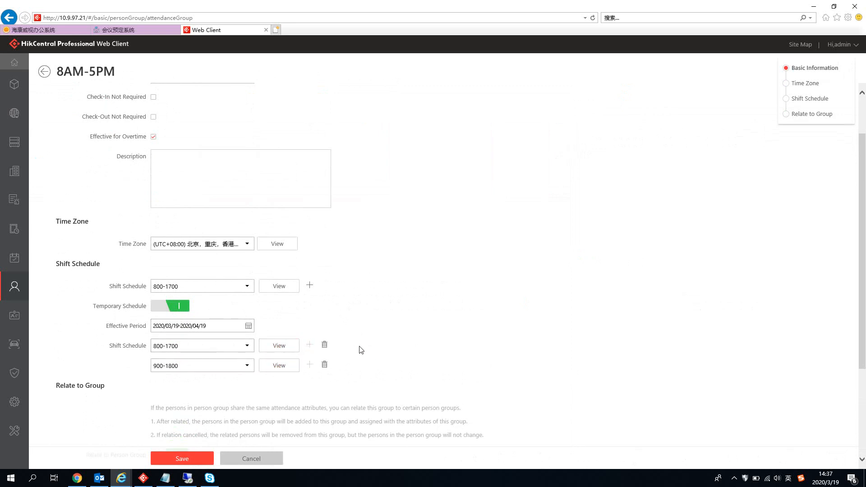
click(324, 365)
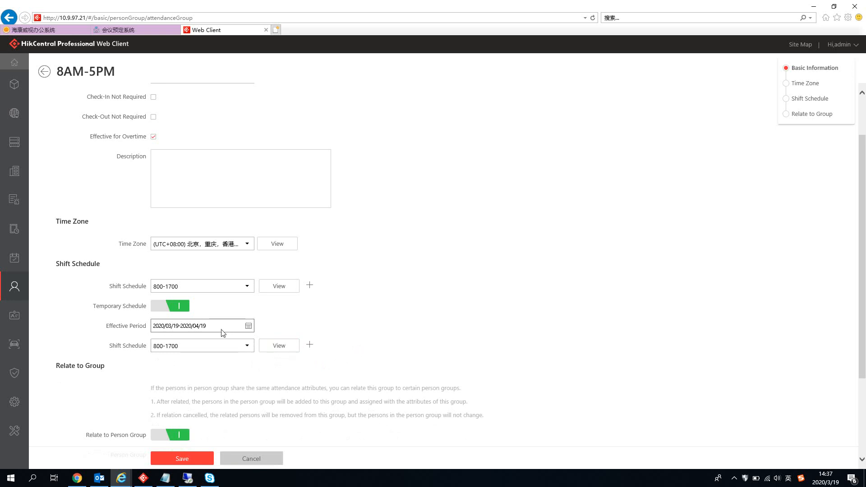
click(178, 306)
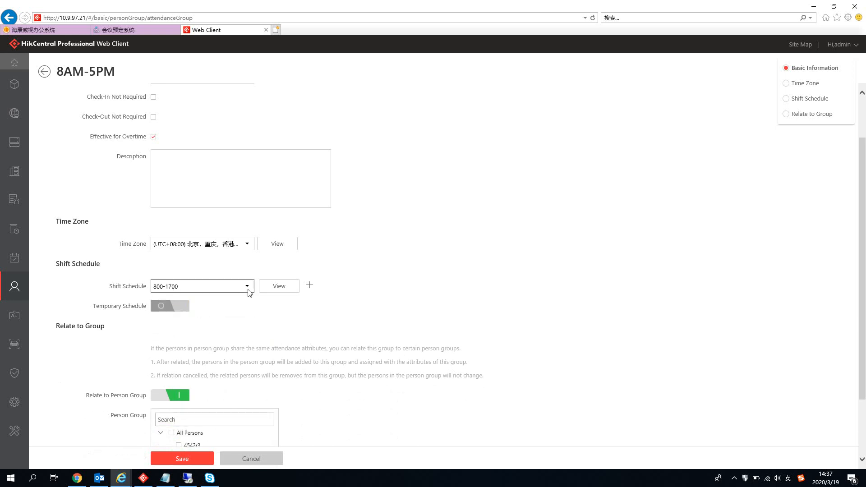
Step: Add three empty shift schedule rows below 800-1700
click(310, 286)
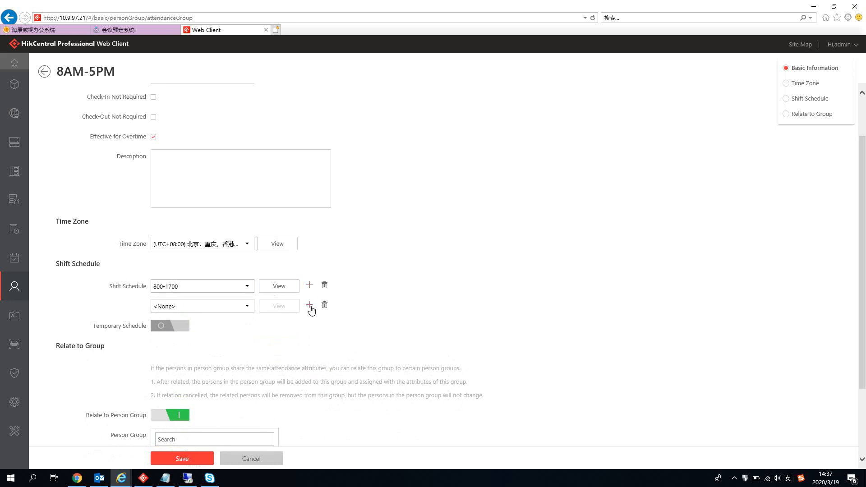
click(310, 307)
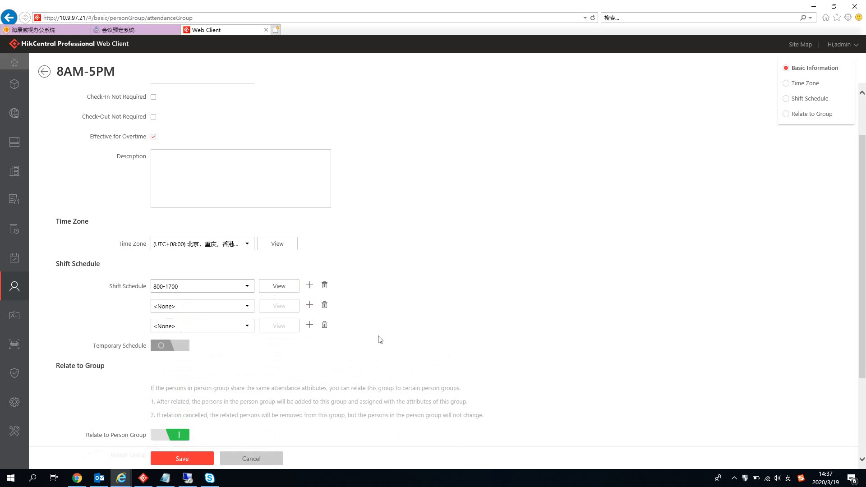
click(309, 325)
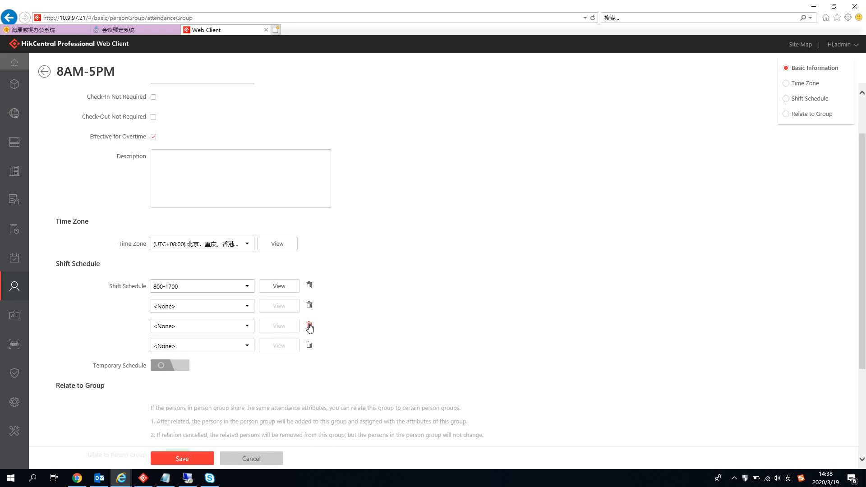
Step: Leave the 8AM-5PM edit page and return to the Attendance Group list
click(43, 72)
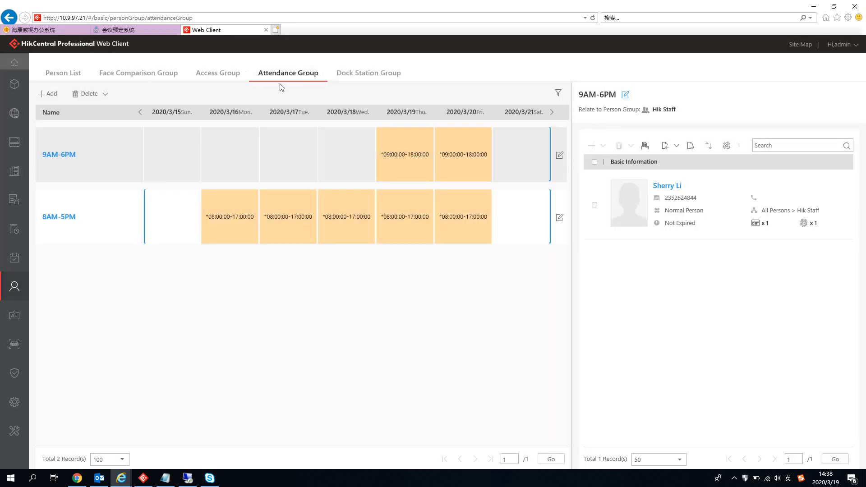
Step: Reopen 8AM-5PM, keep the 800-1700 shift schedule, and add three more schedule rows
click(67, 218)
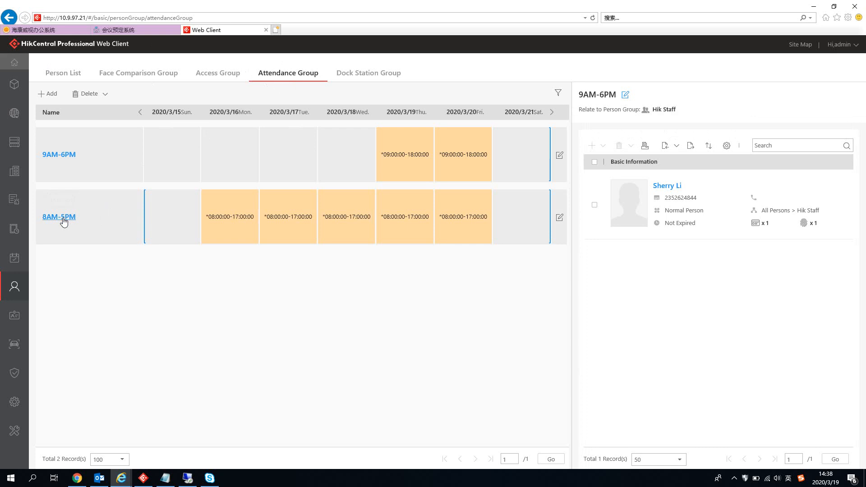
scroll(314, 359, down, 2)
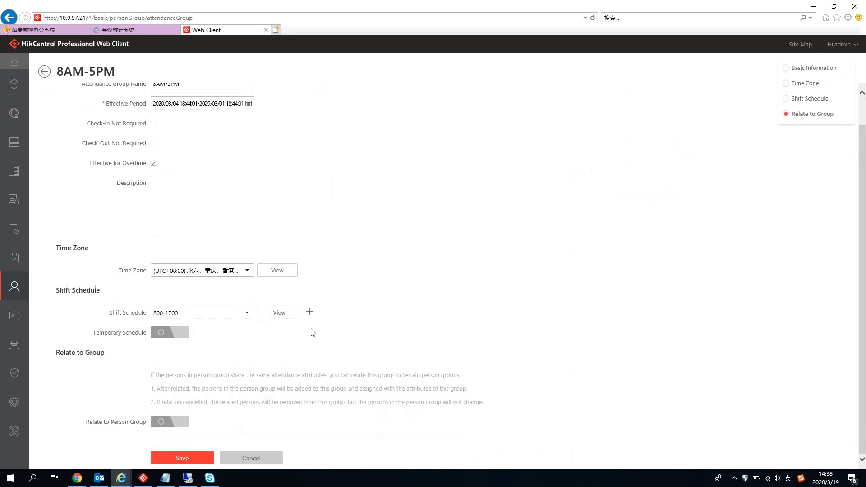
click(247, 313)
click(248, 313)
click(248, 313)
click(195, 351)
click(310, 312)
click(310, 332)
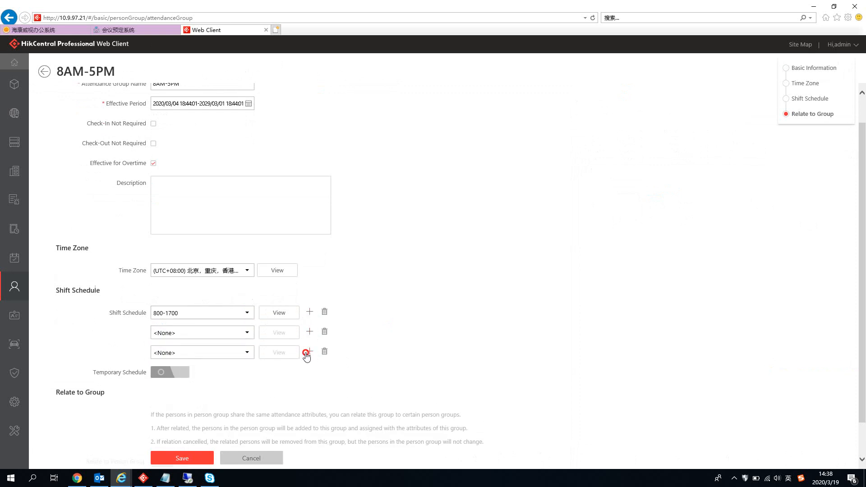
click(309, 352)
Step: Relate the Work_3 shift person group, remove the extra empty row, and save the group
scroll(392, 343, down, 2)
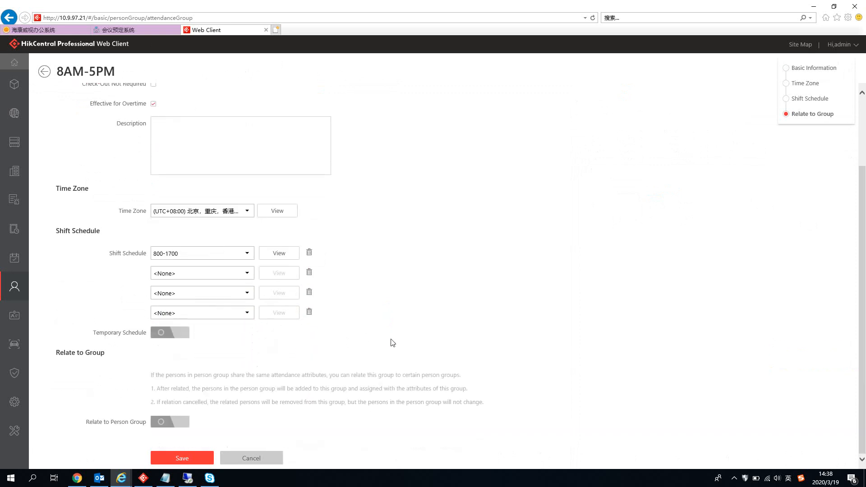
click(164, 422)
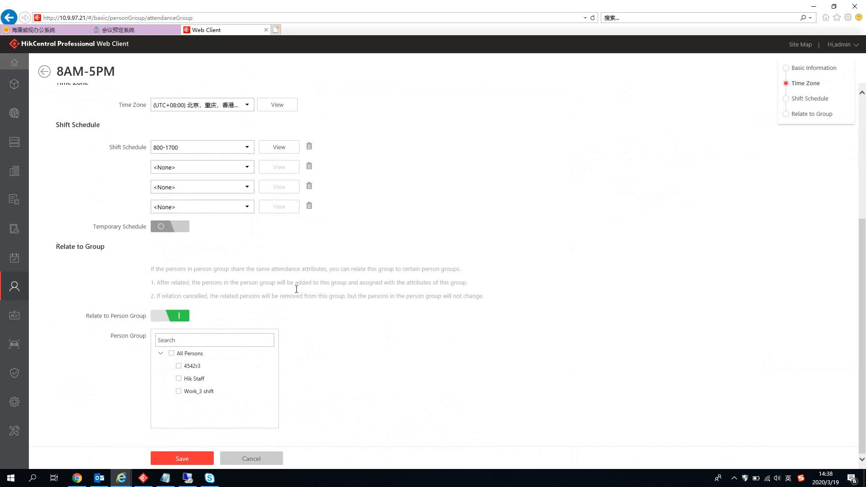
click(179, 392)
click(309, 206)
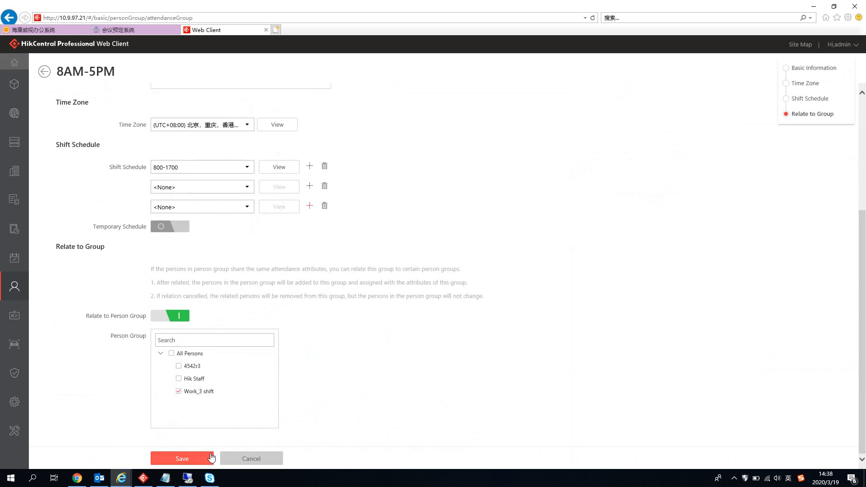
click(189, 458)
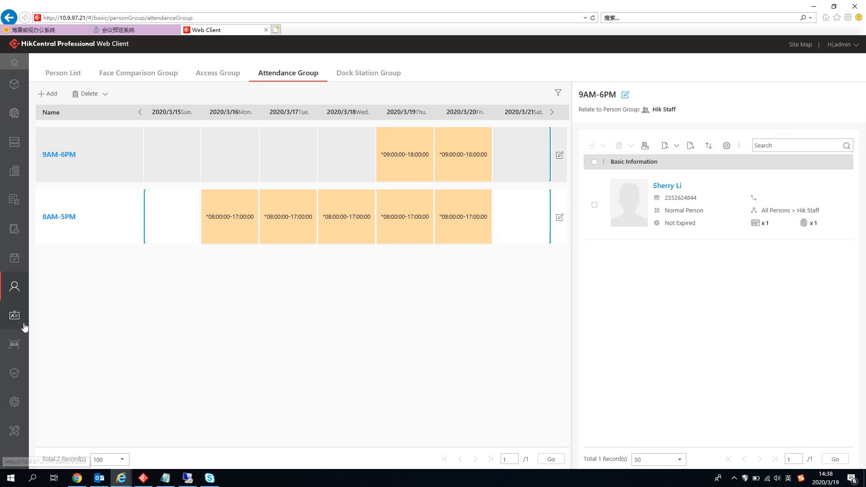
Step: Go to Time & Attendance, reload the page, and open Records and Handling with yesterday's records
mouse_move(15, 324)
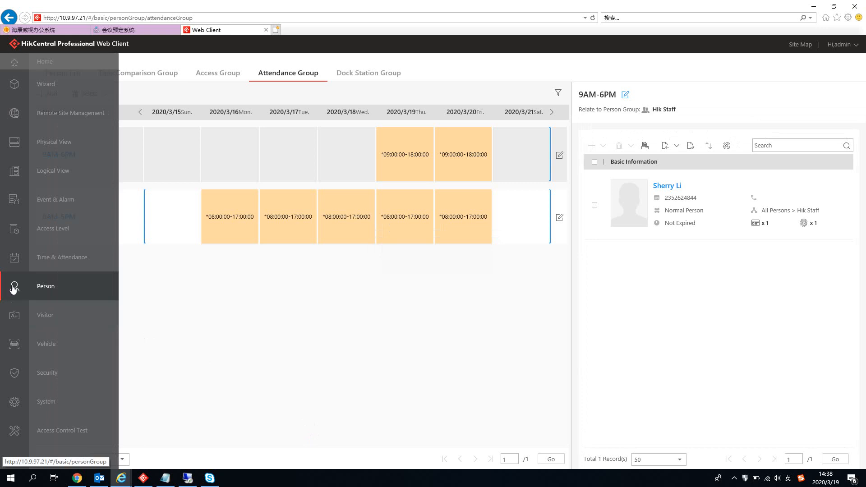
click(14, 263)
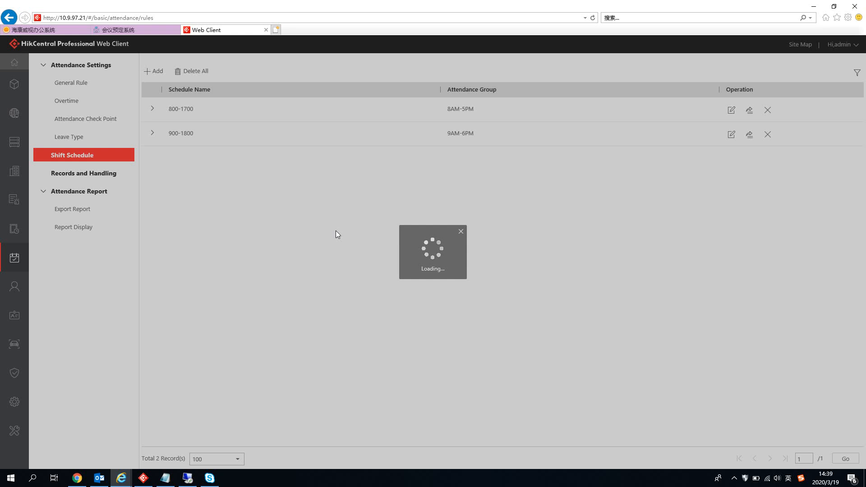
click(166, 19)
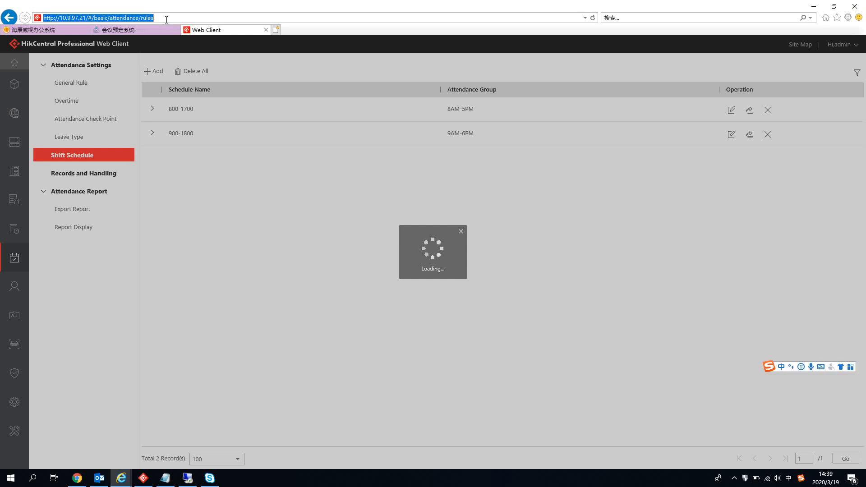
key(Return)
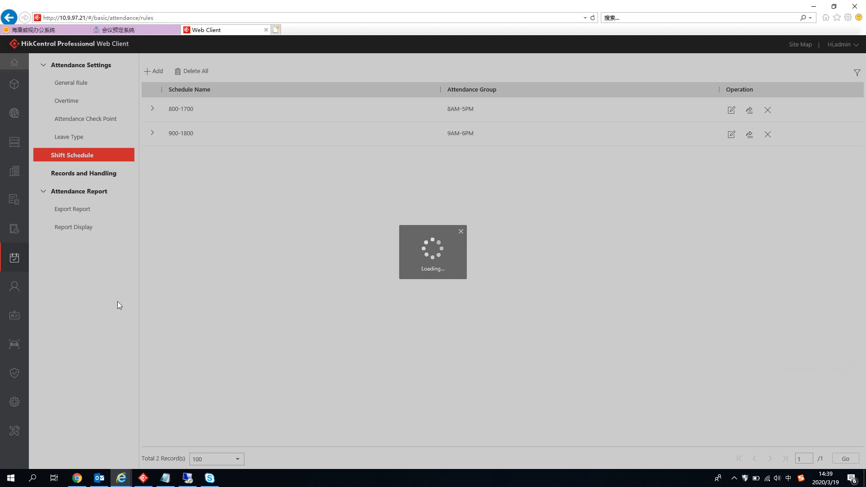
click(91, 170)
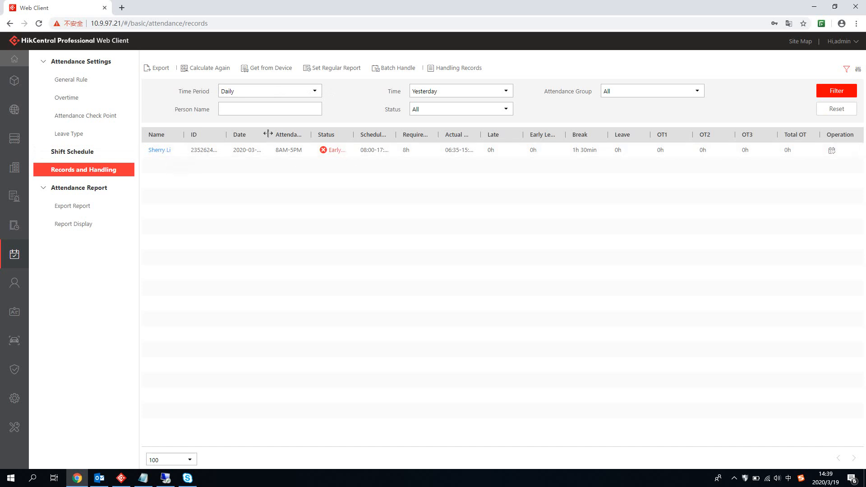
Step: Widen the Date and Actual Work Time columns so 06:35–15:04 shows in full
drag(269, 134, 274, 134)
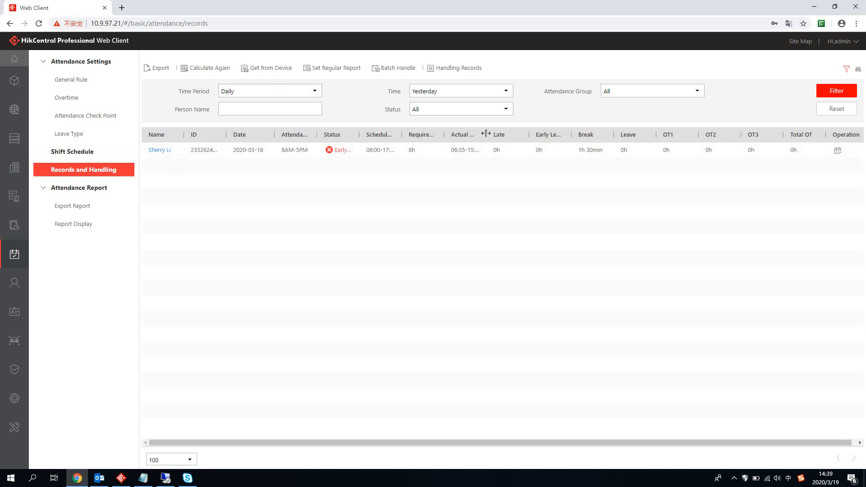
drag(484, 135, 517, 134)
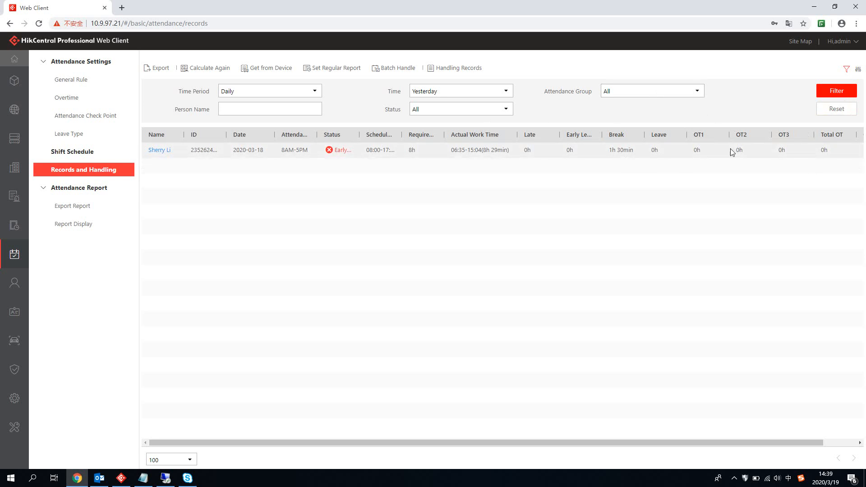
Step: Show only ID, Date, Attendance Group, Scheduled/Required/Actual Work Time, Late and Early Leave columns
click(858, 70)
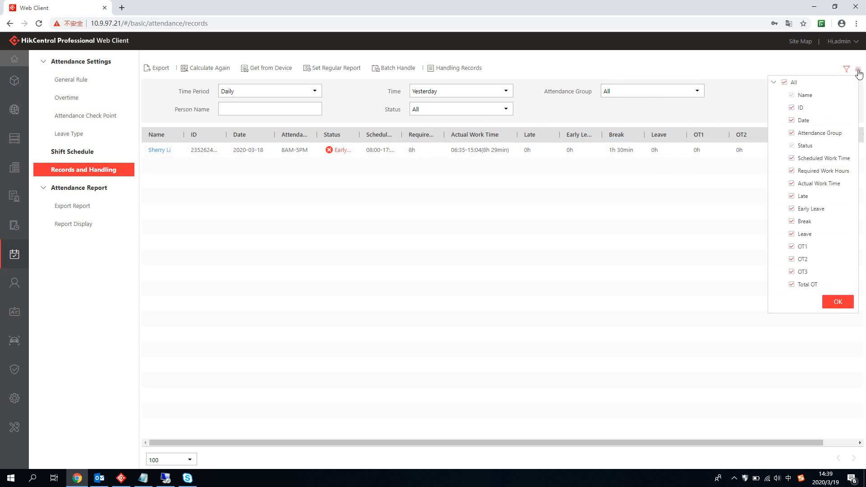
click(784, 82)
click(792, 107)
click(791, 120)
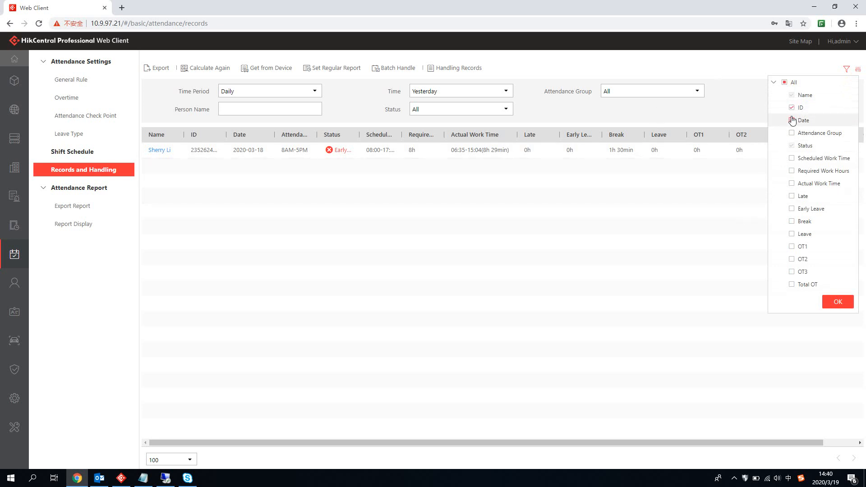
click(793, 132)
click(792, 157)
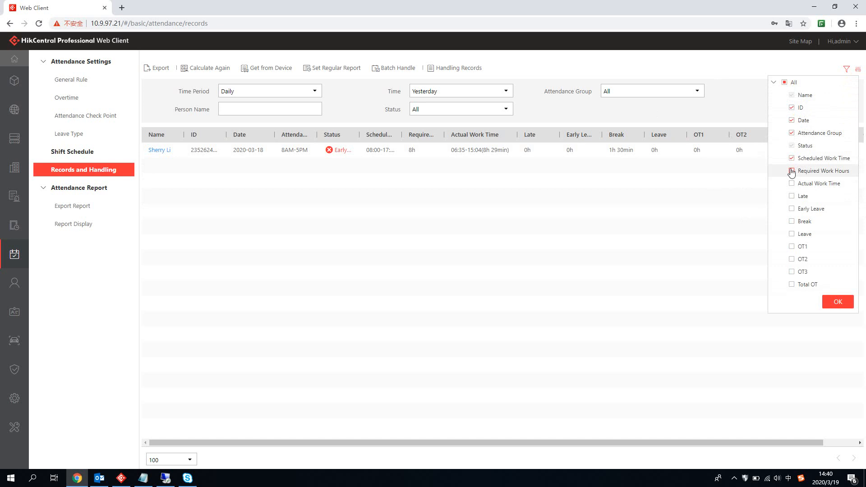
click(792, 170)
click(792, 184)
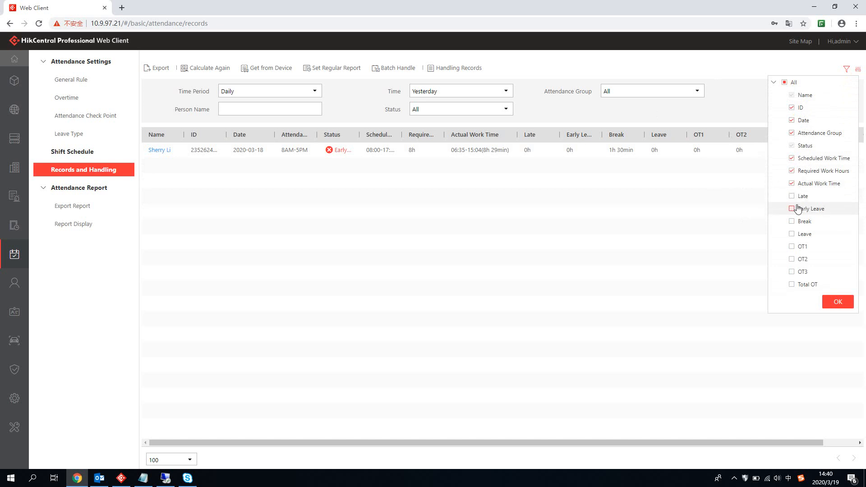
click(792, 197)
click(811, 208)
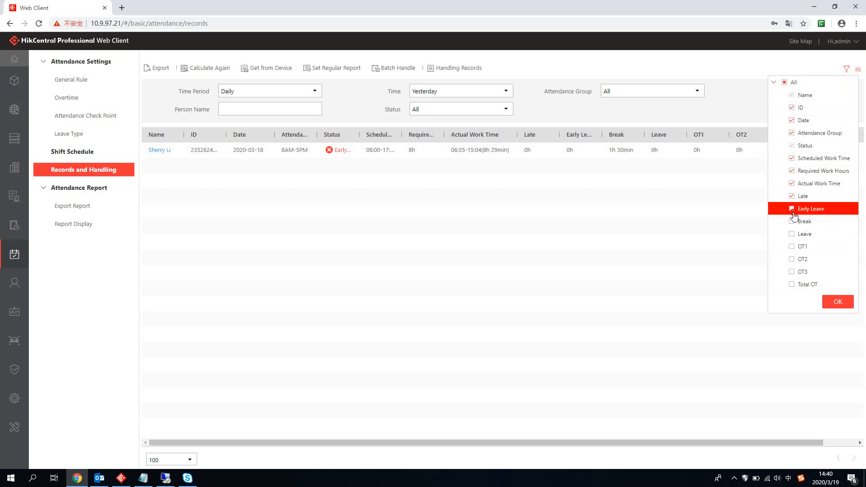
click(836, 302)
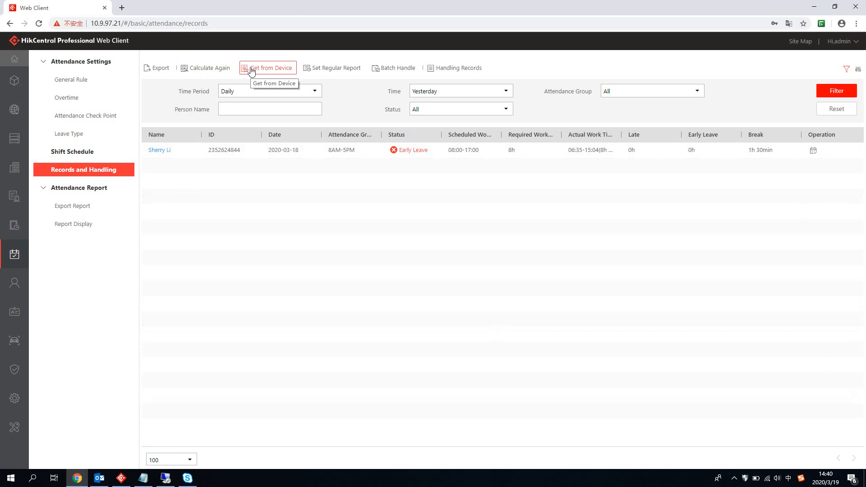
Step: Recalculate 2020-03-18 attendance for all 8AM-5PM members: two Absent, one Early Leave
click(201, 70)
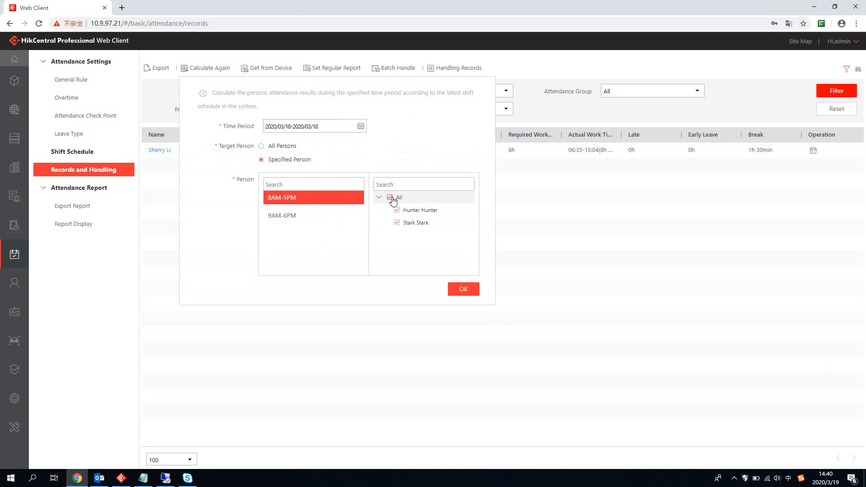
click(455, 289)
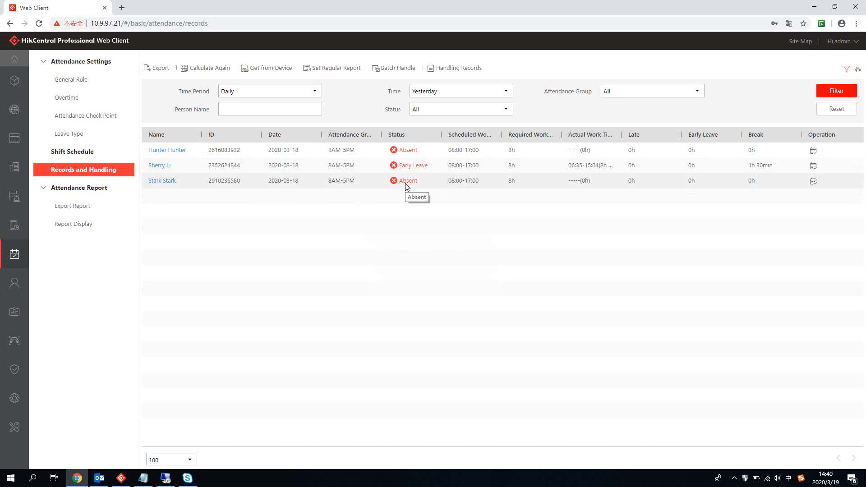
Step: Open the Early Leave employee's March 2020 calendar and view day 18's 06:35–15:04 times
click(178, 150)
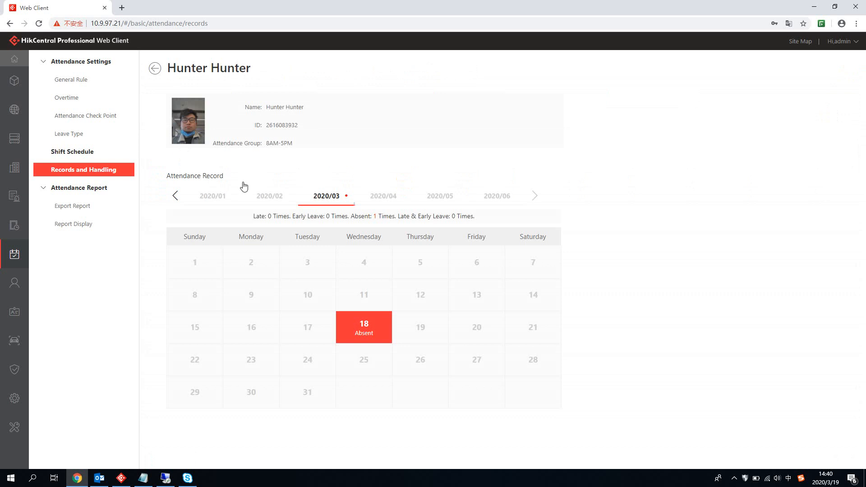
click(151, 70)
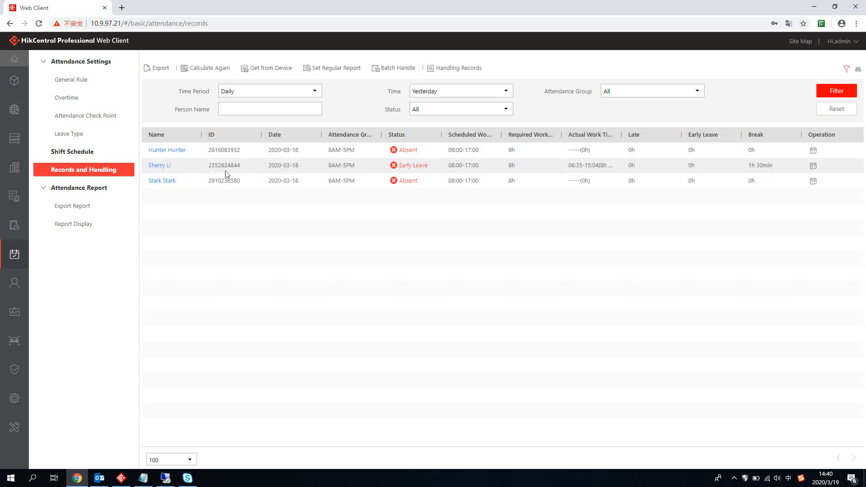
click(160, 166)
mouse_move(436, 285)
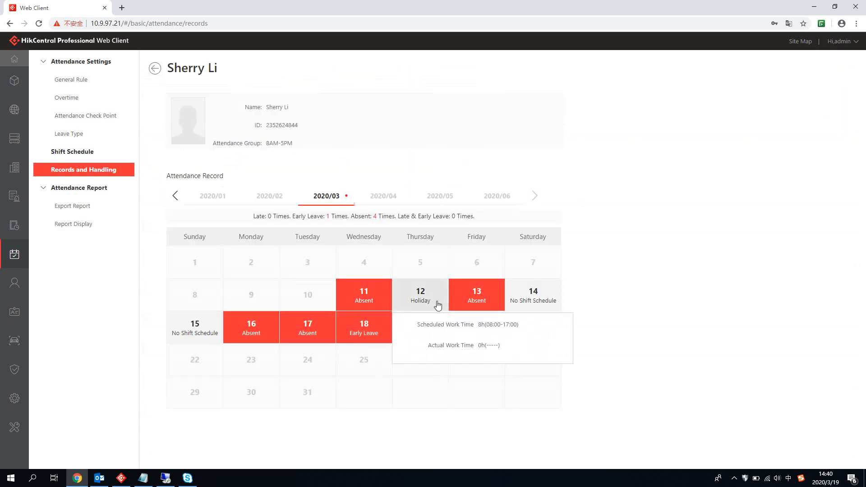
mouse_move(363, 335)
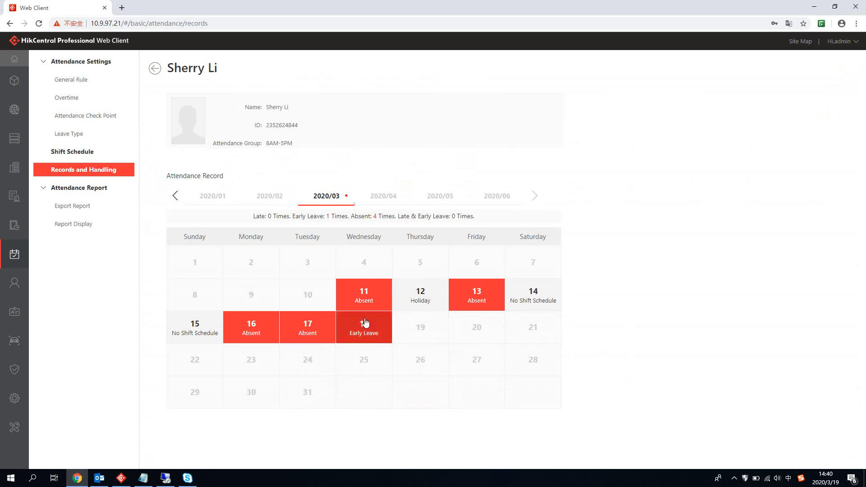
mouse_move(349, 316)
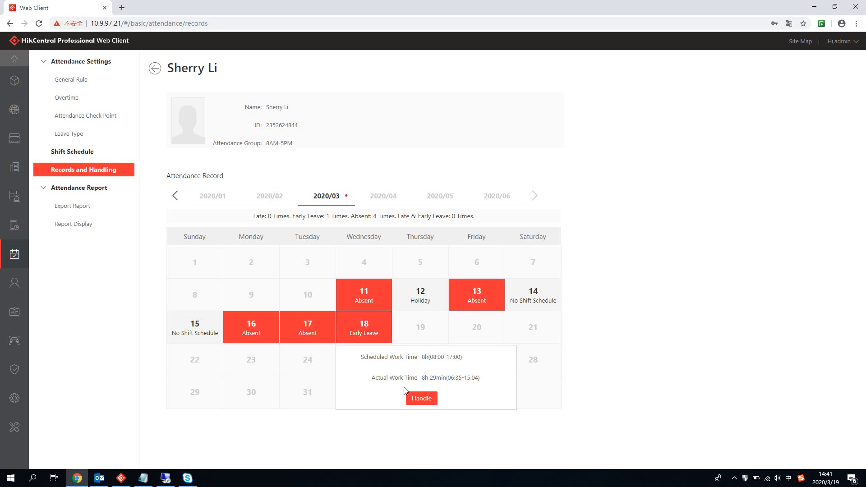
Step: Correct 18 March with a 06:00 check-in and a 20:00 check-out, and save
click(422, 399)
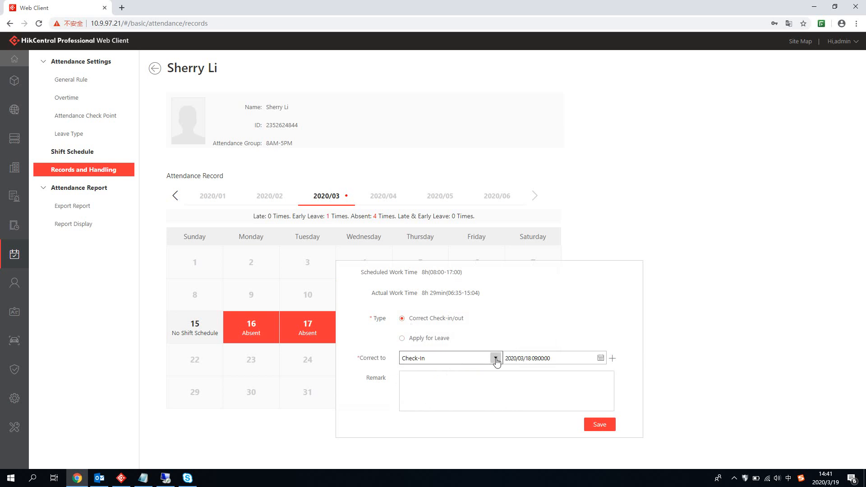
click(530, 359)
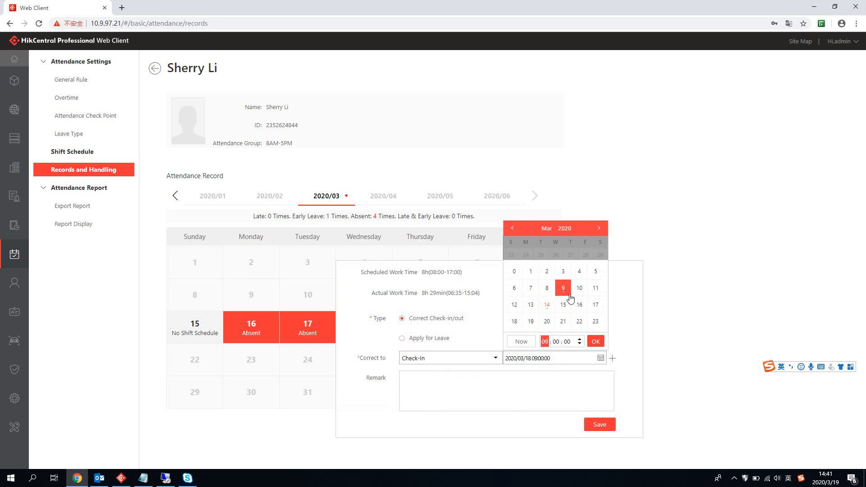
click(514, 288)
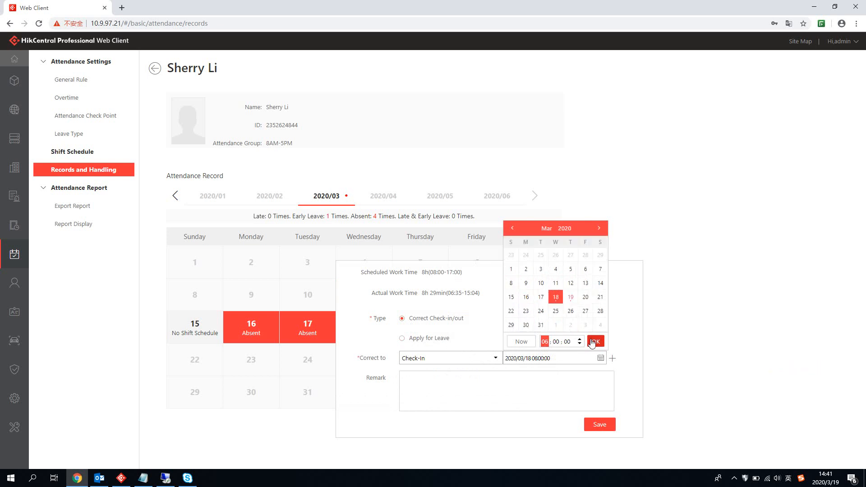
click(595, 342)
click(612, 359)
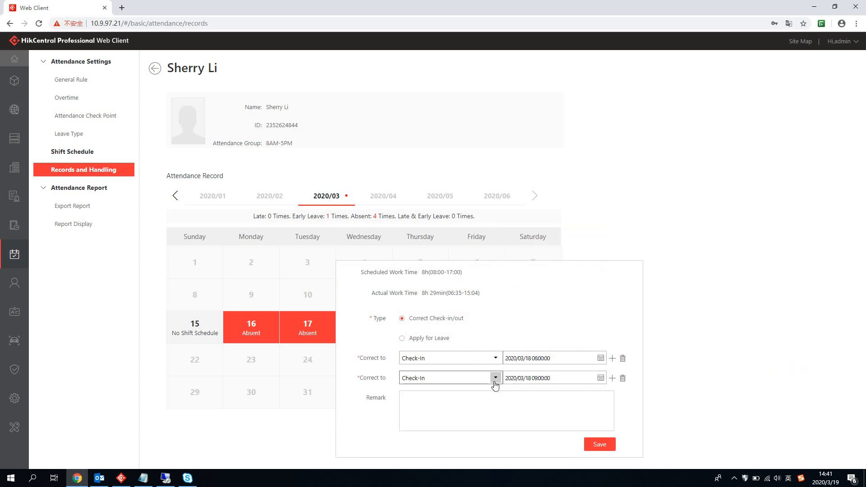
click(494, 378)
click(475, 403)
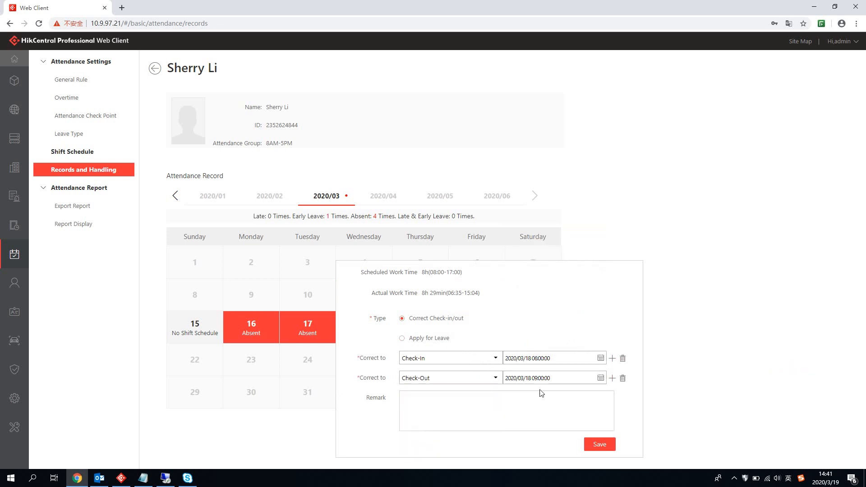
click(596, 380)
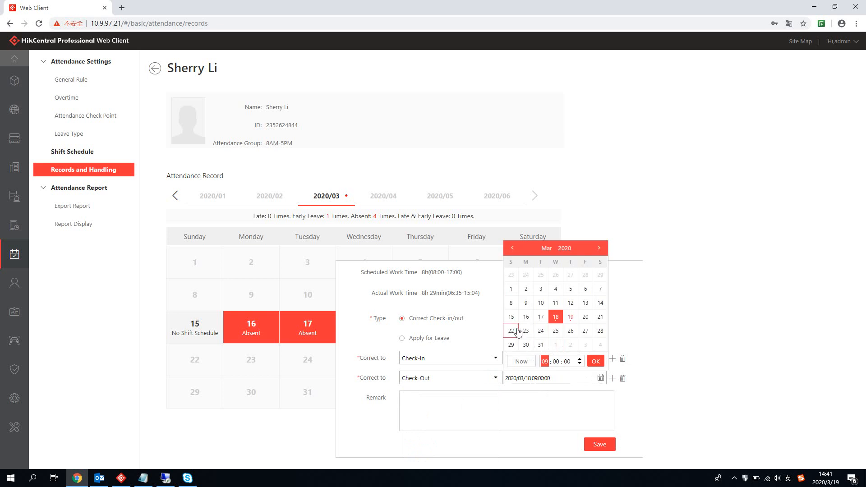
click(545, 361)
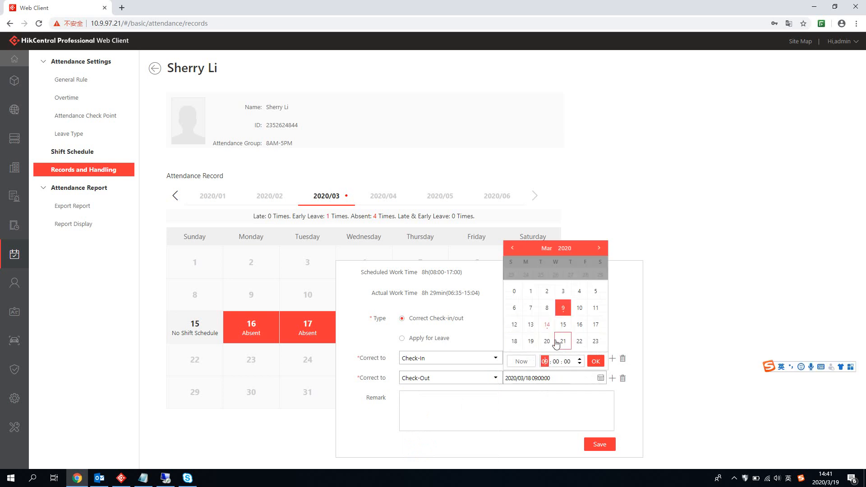
click(547, 342)
click(597, 362)
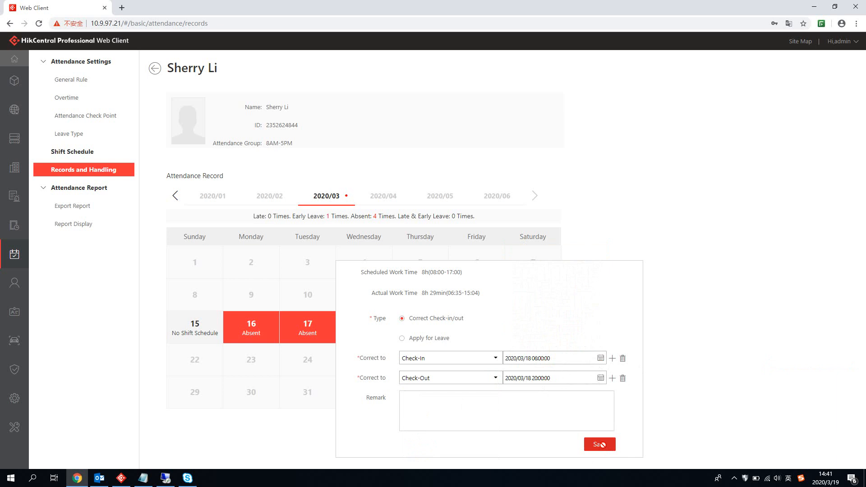
click(601, 444)
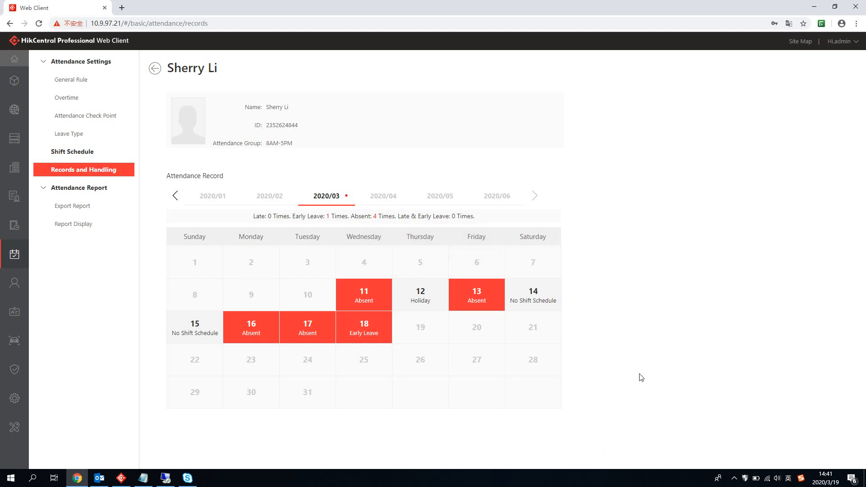
Step: Handle 18 March again as a full-day Sick Leave application and save it
click(357, 328)
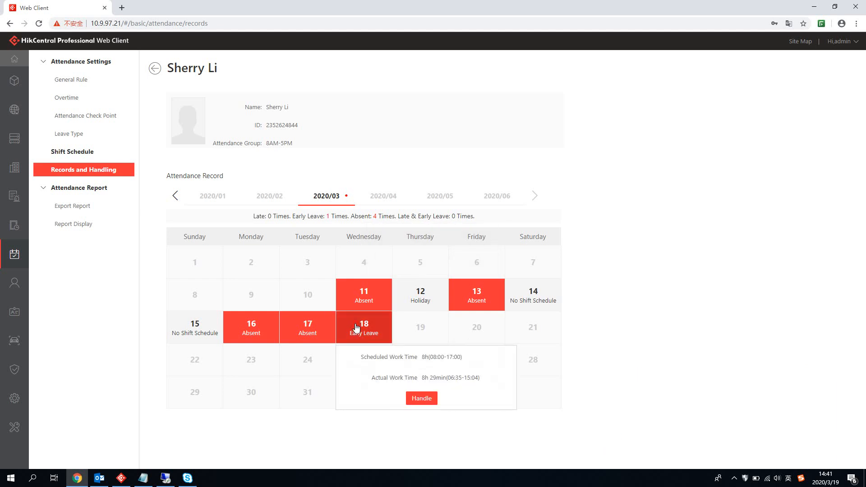
click(418, 399)
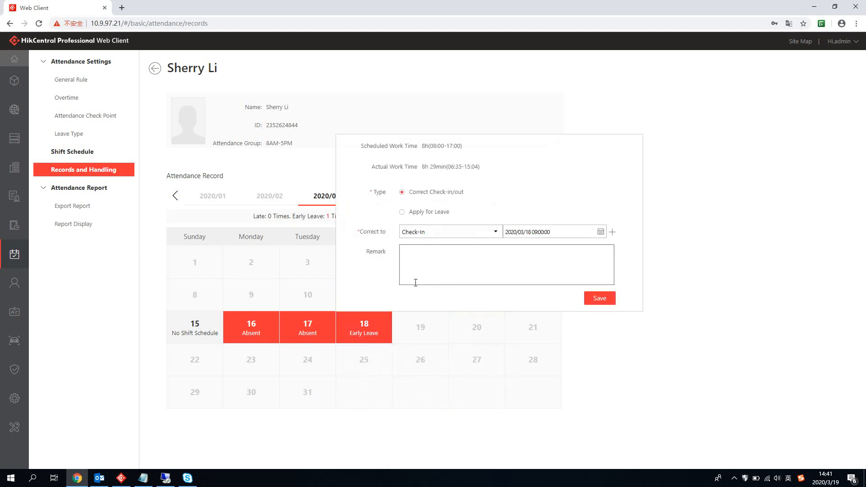
click(411, 212)
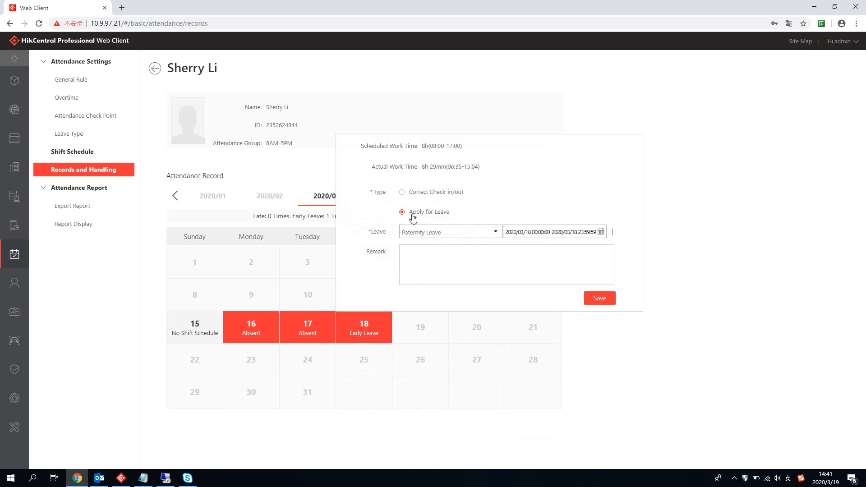
click(496, 231)
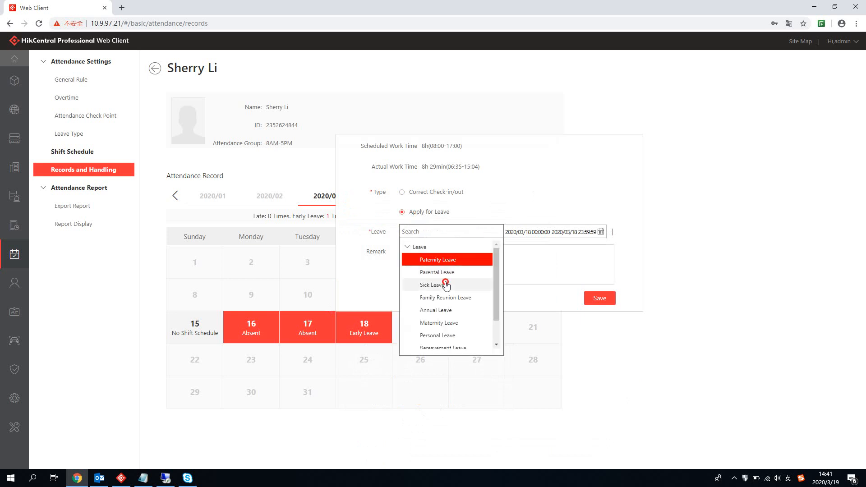
click(444, 282)
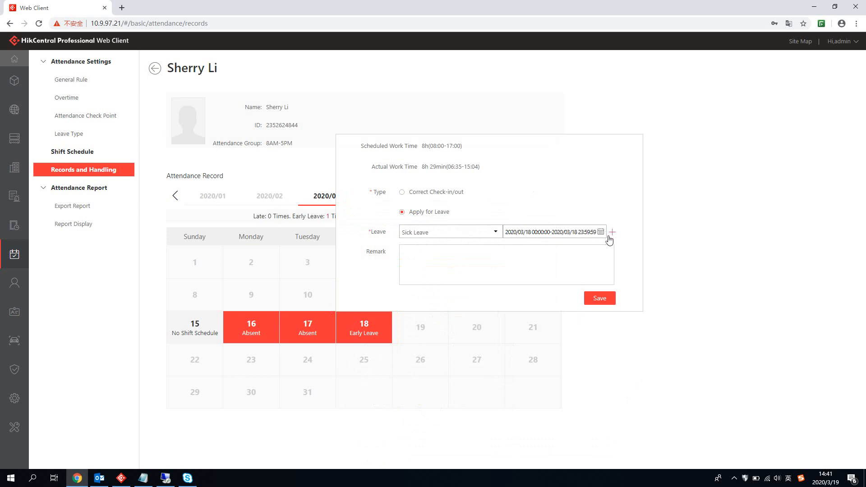
click(601, 299)
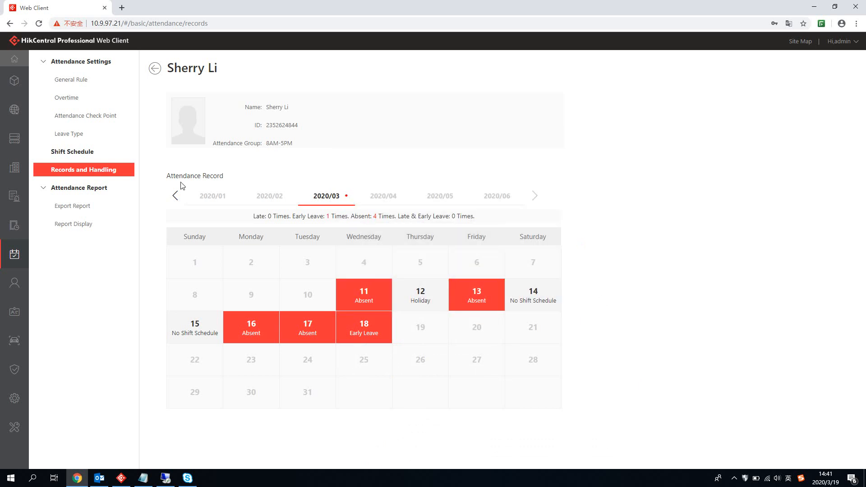
click(176, 196)
Step: Dismiss the no-records notice, reopen the employee's calendar, and start handling the 17th's absence
click(474, 293)
click(154, 77)
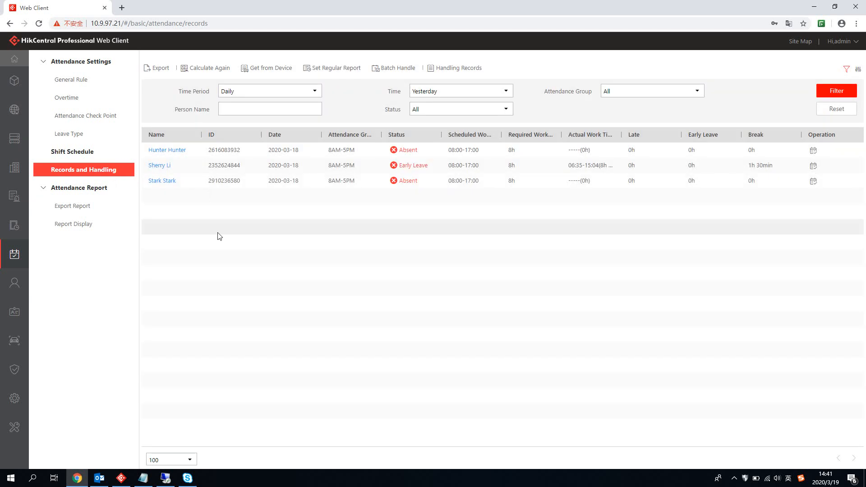
click(165, 170)
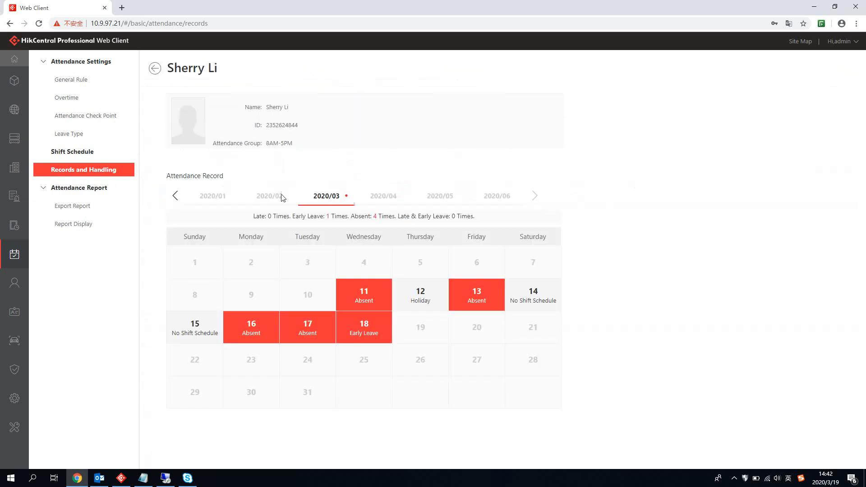
click(305, 334)
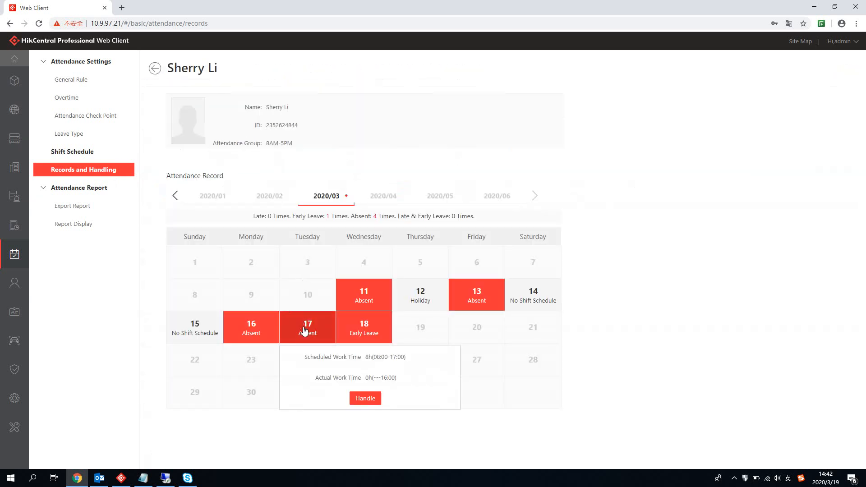
click(361, 399)
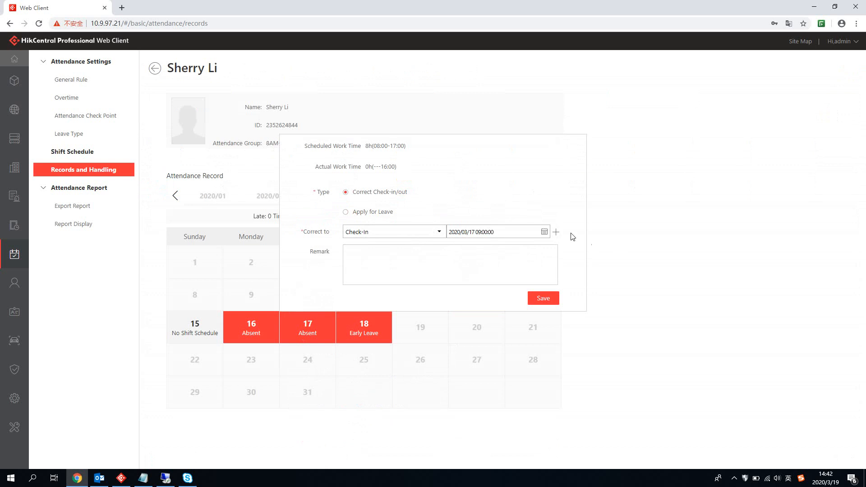
Step: Add a 20:00 check-out beside the 09:00 check-in for 17 March and save
click(556, 232)
click(439, 253)
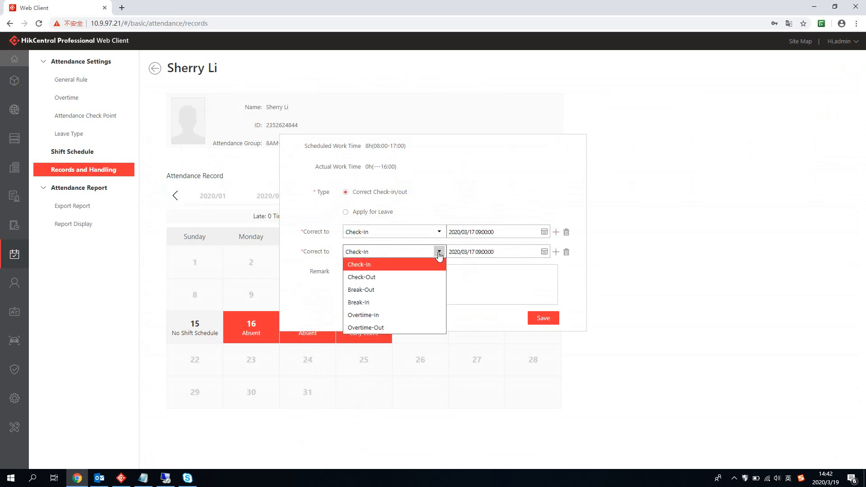
click(403, 278)
click(545, 252)
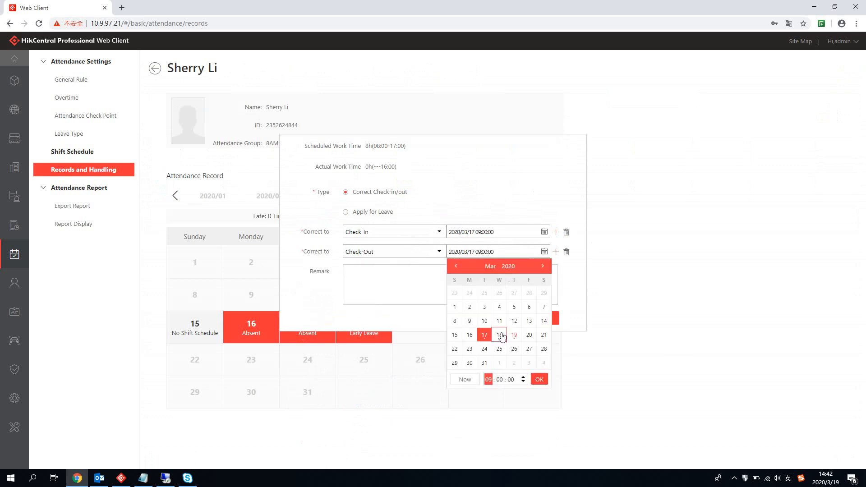
click(488, 379)
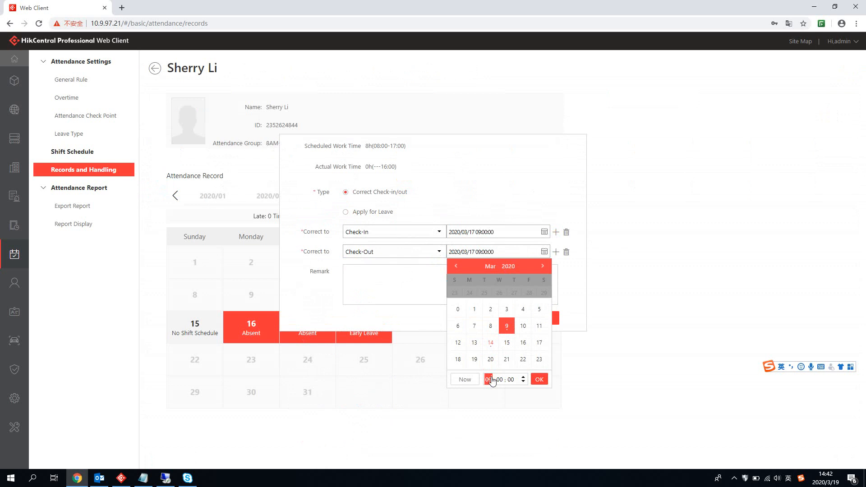
click(491, 359)
click(539, 379)
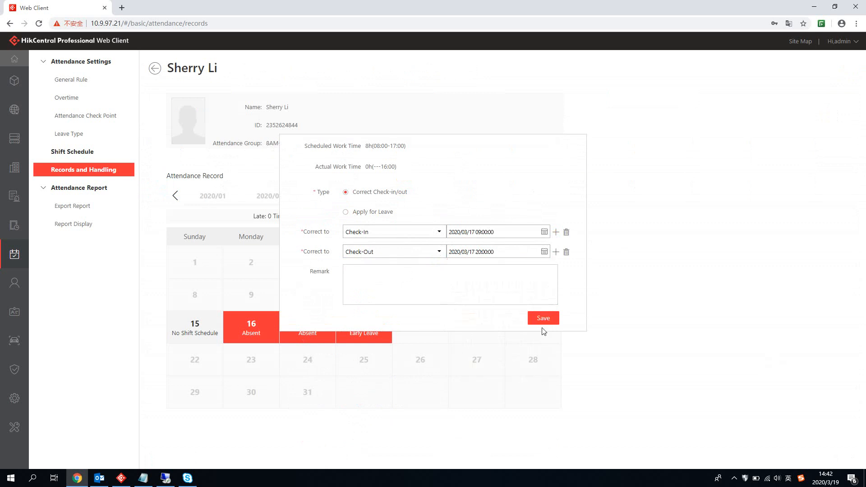
click(543, 319)
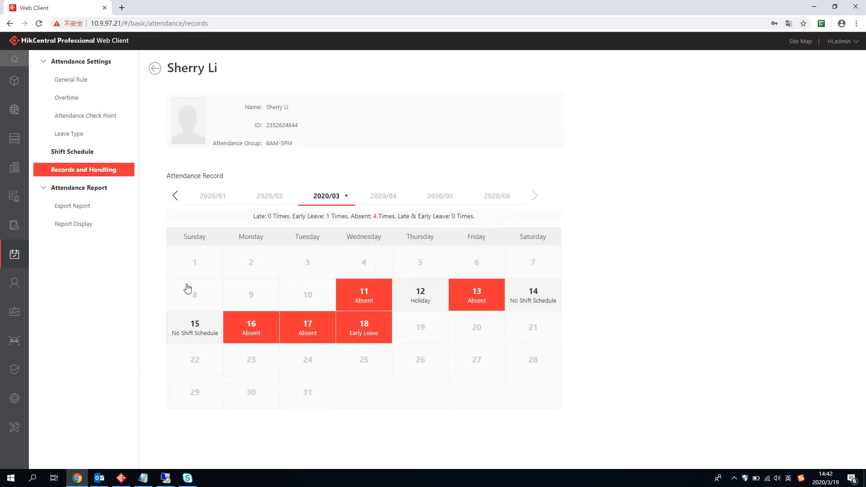
Step: Return to the records list, look at Batch Handle without changes, then start adding an attendance report
click(155, 69)
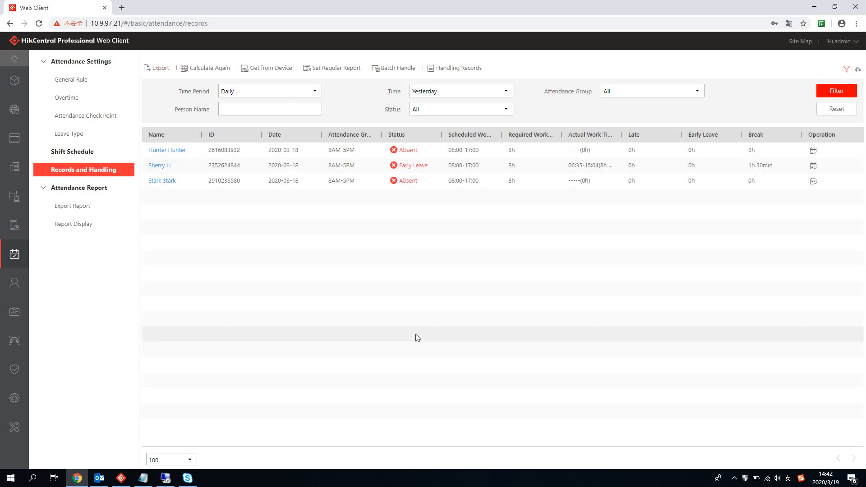
click(401, 70)
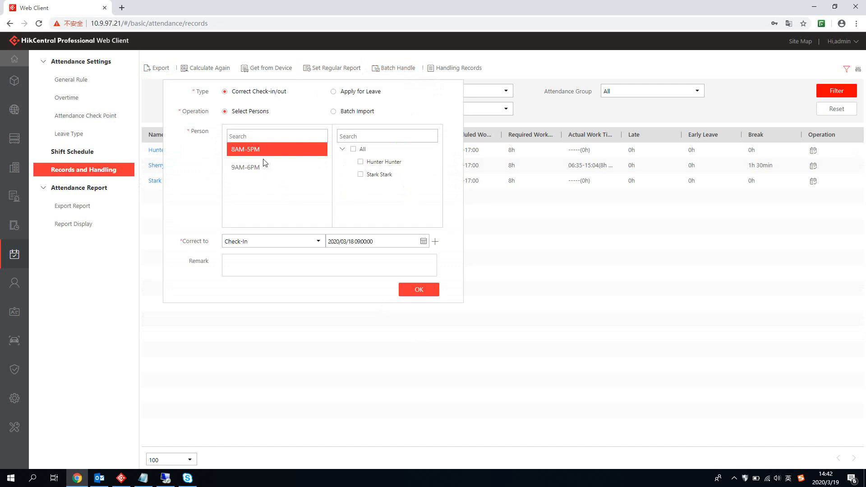
click(535, 290)
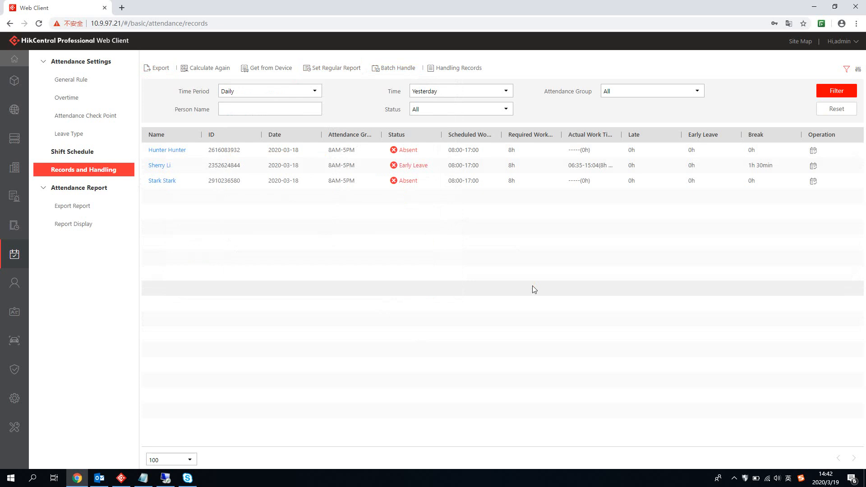
click(331, 68)
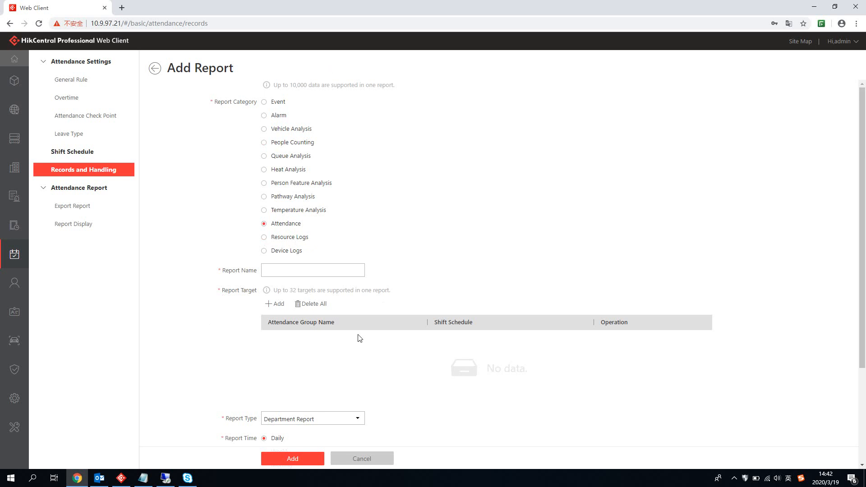
Step: Close the Report Type list and leave Add Report unsaved, returning to the three 2020-03-18 records
scroll(364, 304, down, 3)
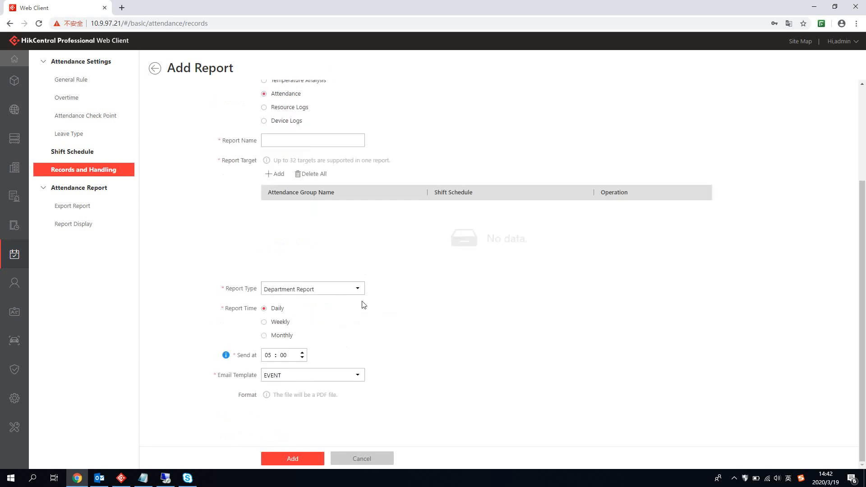
click(359, 295)
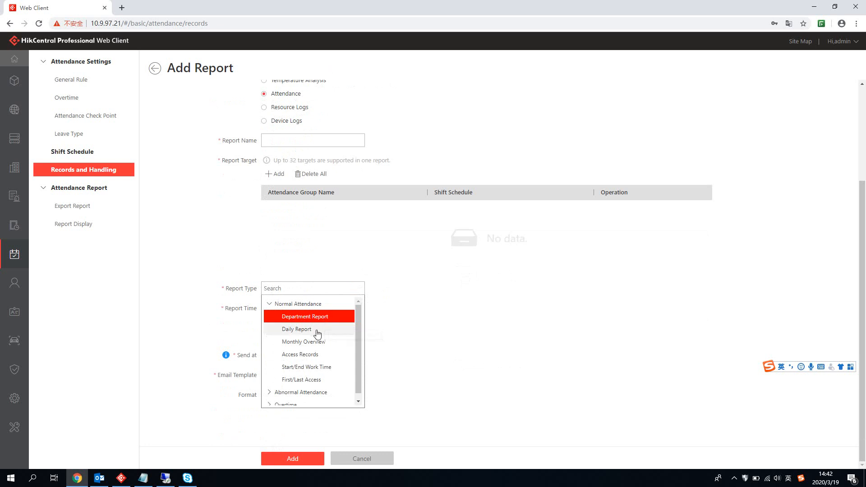
click(460, 345)
scroll(476, 330, up, 3)
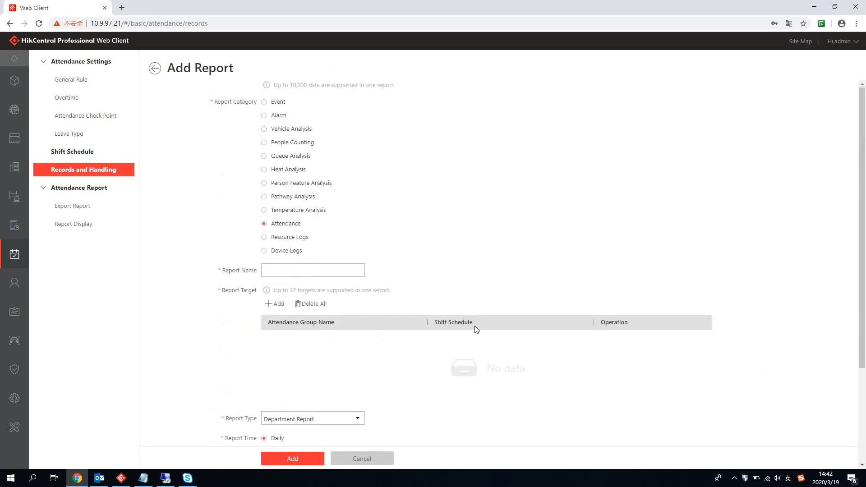
click(155, 68)
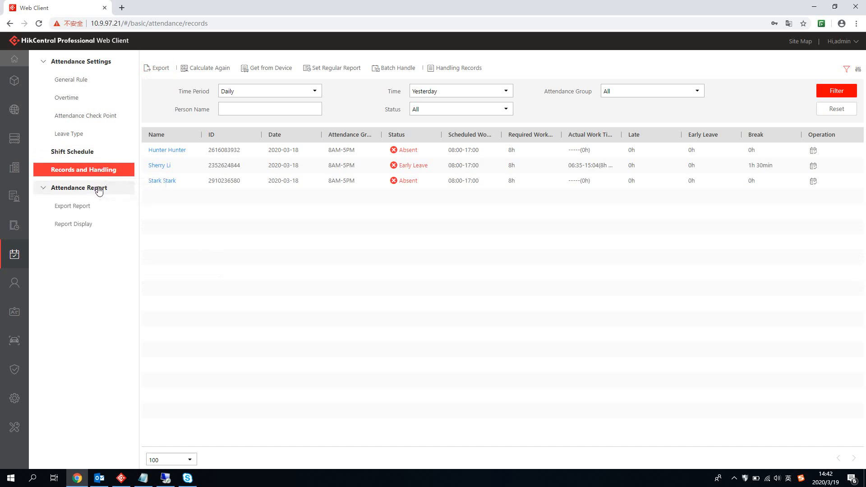
Step: Open Export Report and browse the Abnormal Attendance and Overtime report types, including Early Leave and Absence
click(85, 209)
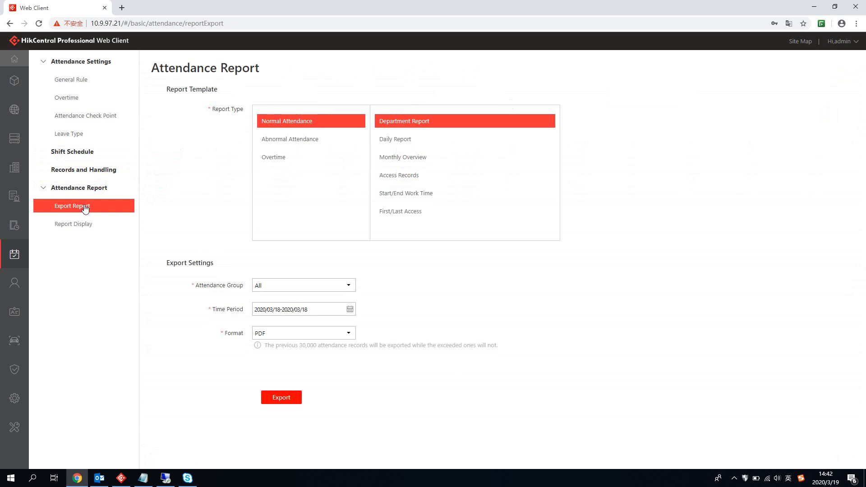
click(325, 141)
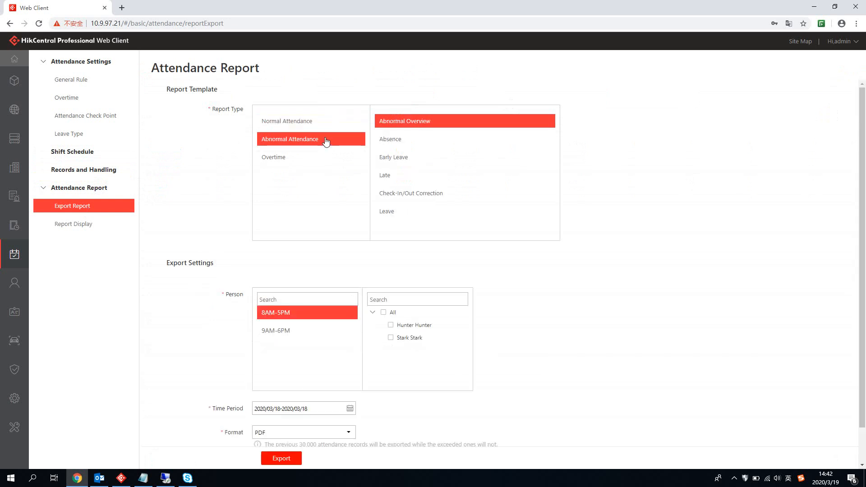
click(306, 160)
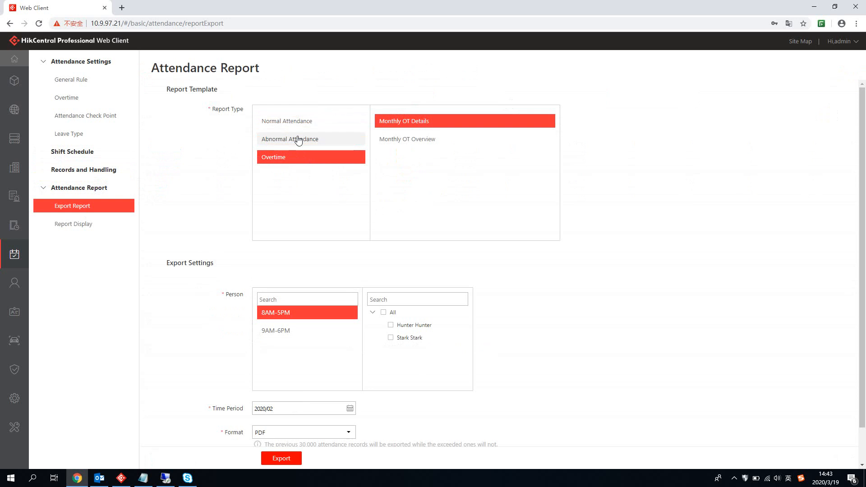
click(297, 139)
click(416, 158)
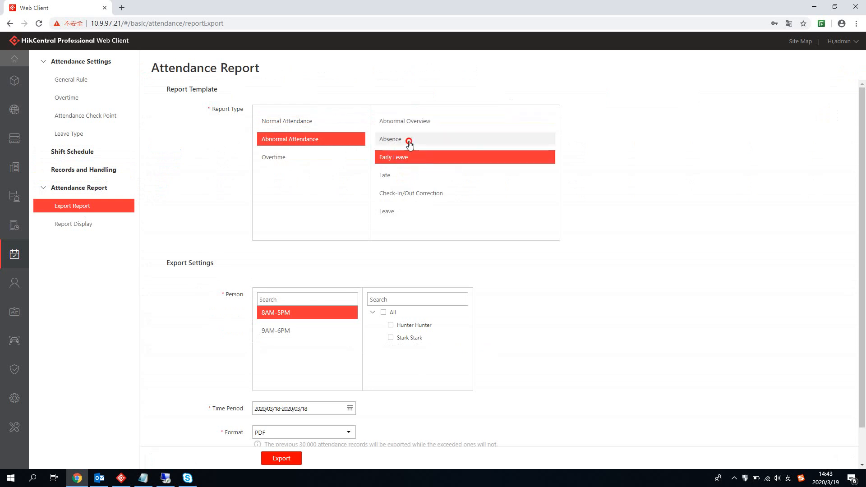
click(407, 139)
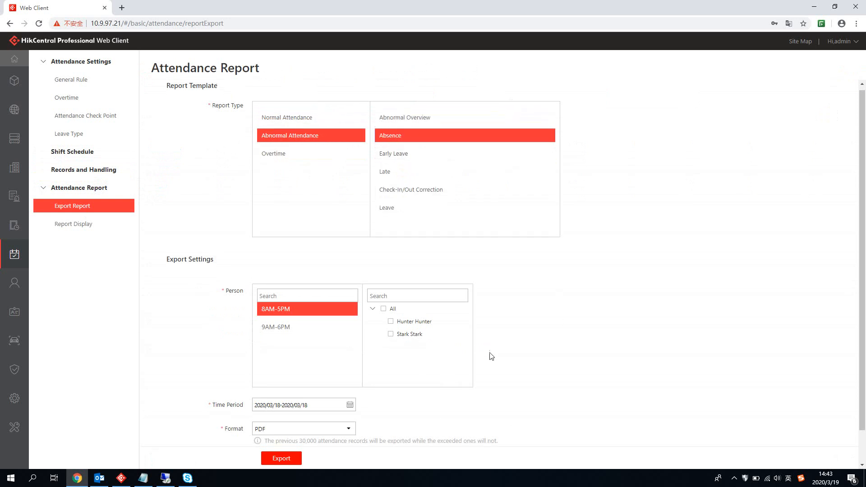
scroll(491, 356, down, 1)
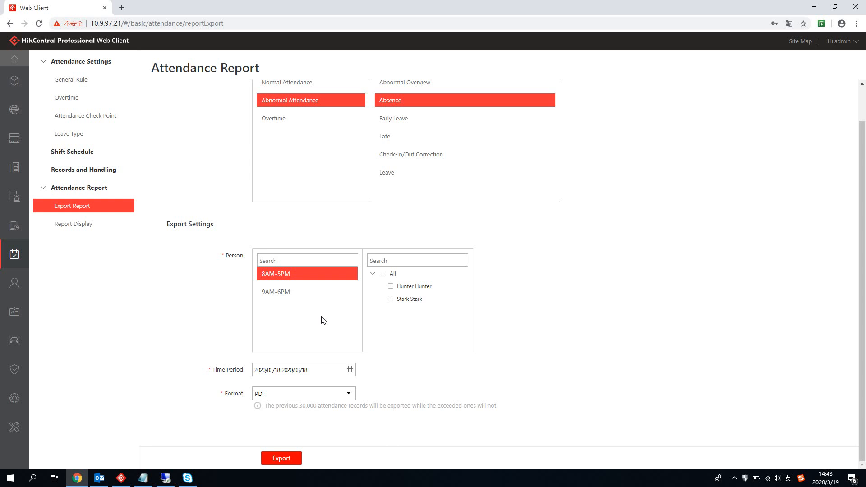
scroll(371, 315, up, 1)
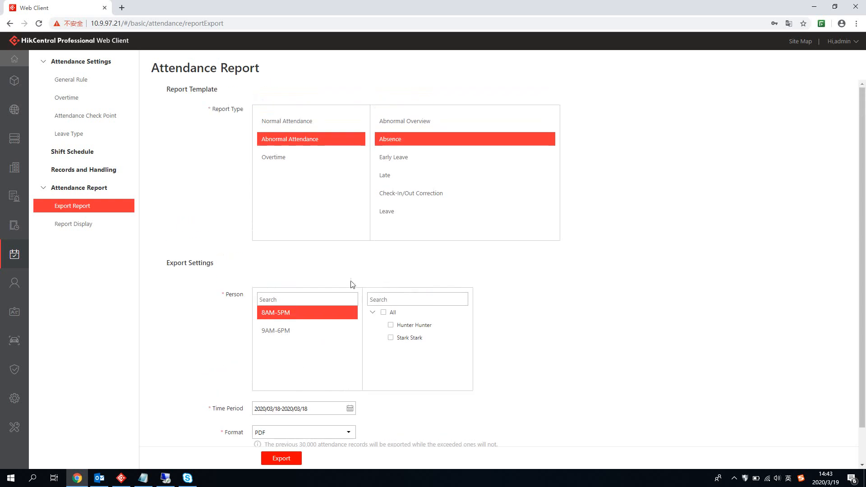
Step: Choose Normal Attendance > Access Records and set the export format to TXT
click(308, 157)
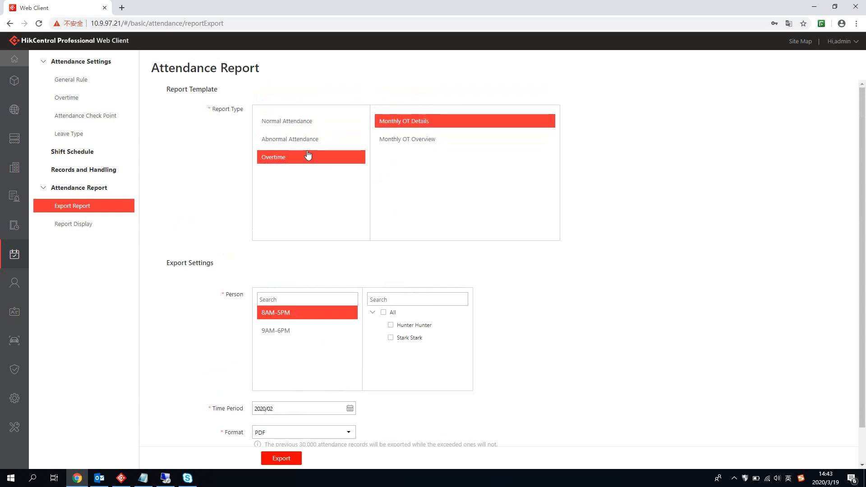
click(306, 126)
click(398, 181)
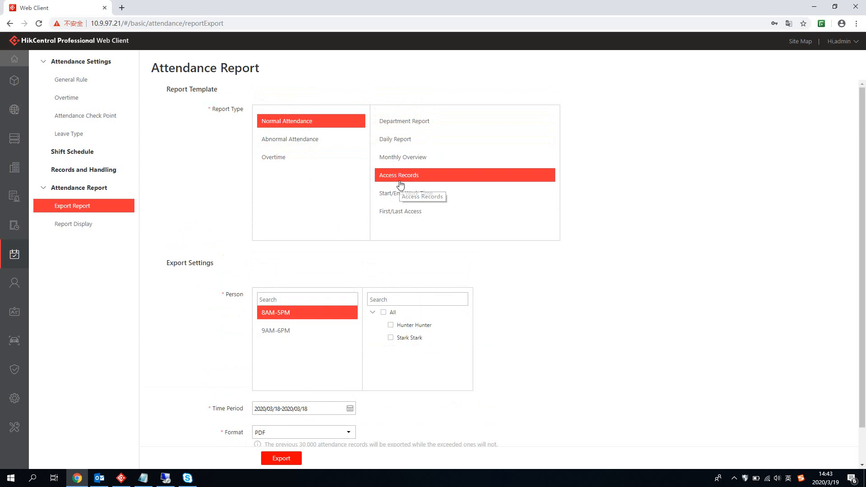
scroll(483, 320, down, 1)
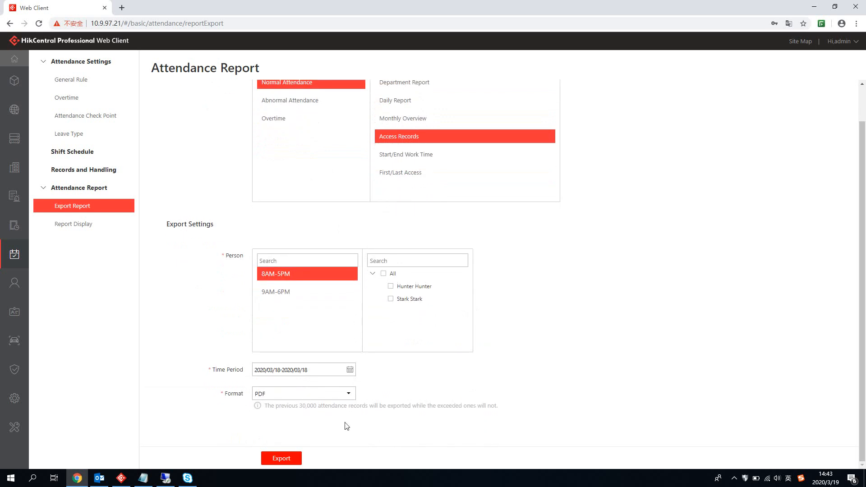
click(349, 393)
click(296, 443)
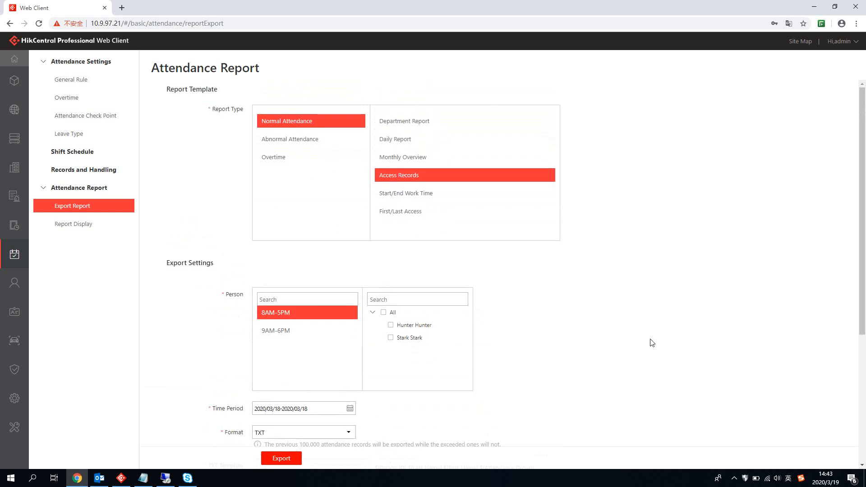
scroll(652, 343, down, 3)
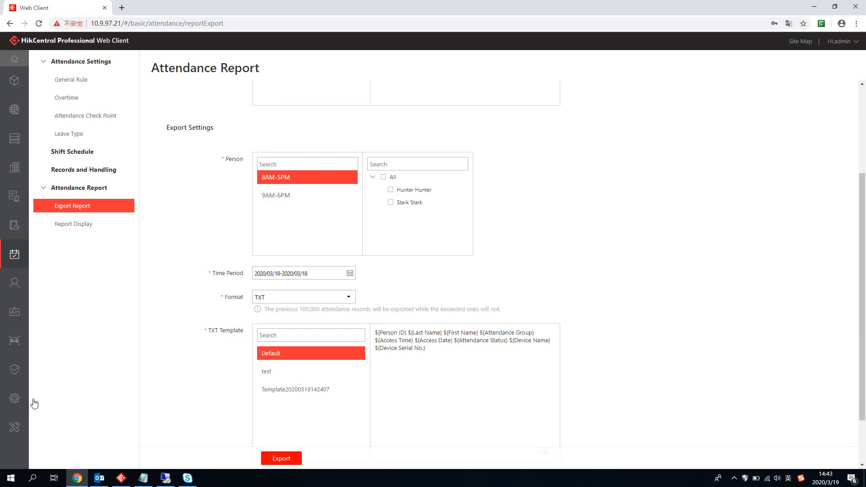
Step: Navigate to System > Advanced > Data Interchange, then bring up the server's locked Remote Desktop session
mouse_move(17, 399)
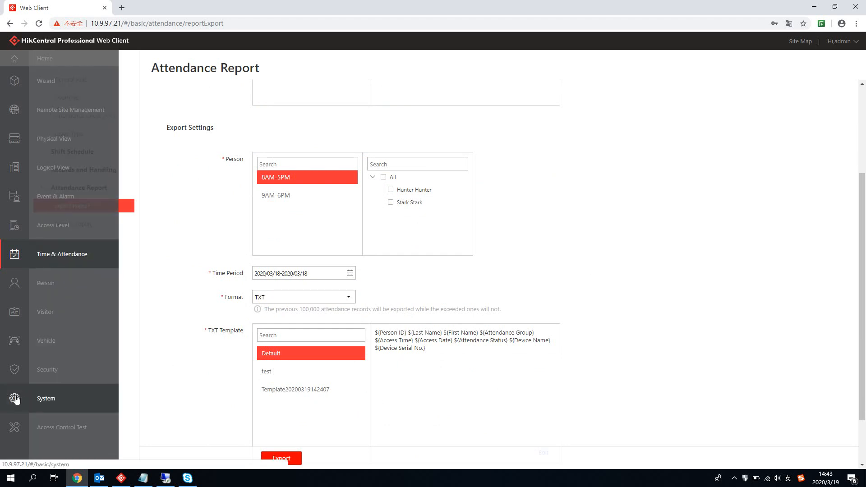
click(17, 398)
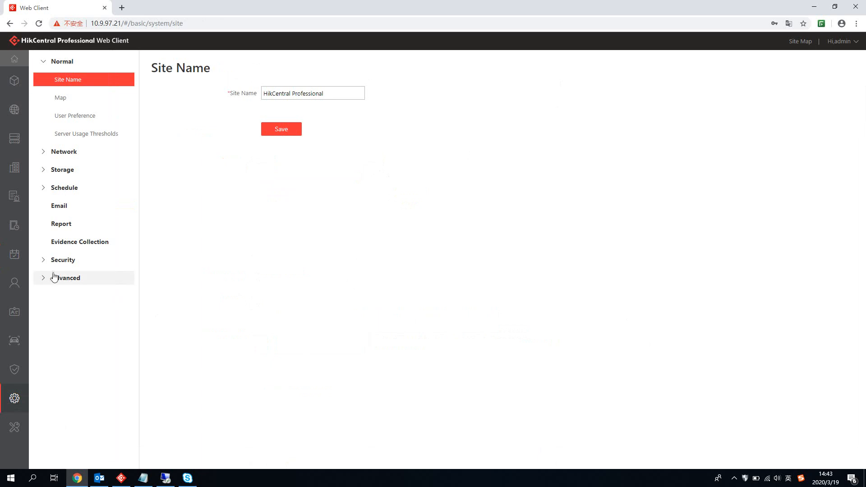
click(47, 263)
click(52, 240)
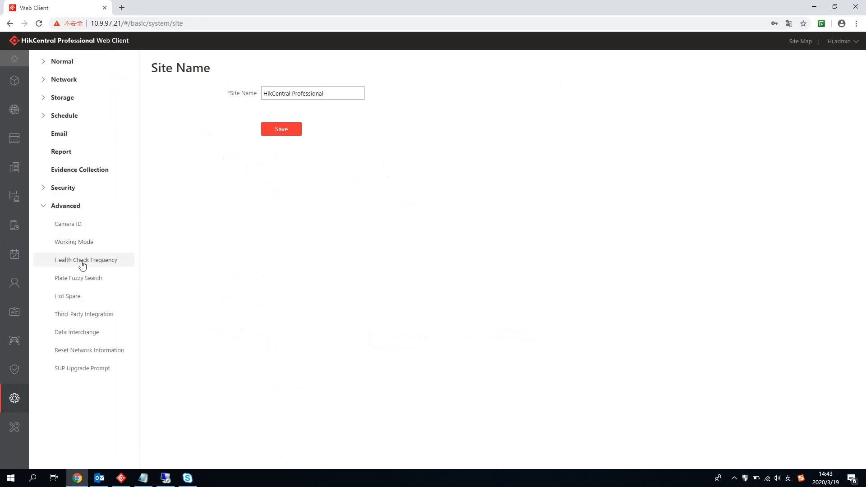
click(93, 315)
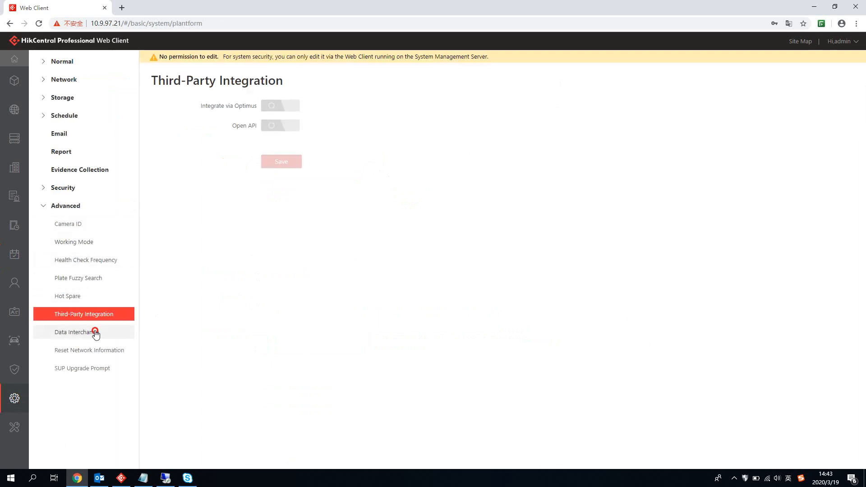
click(95, 332)
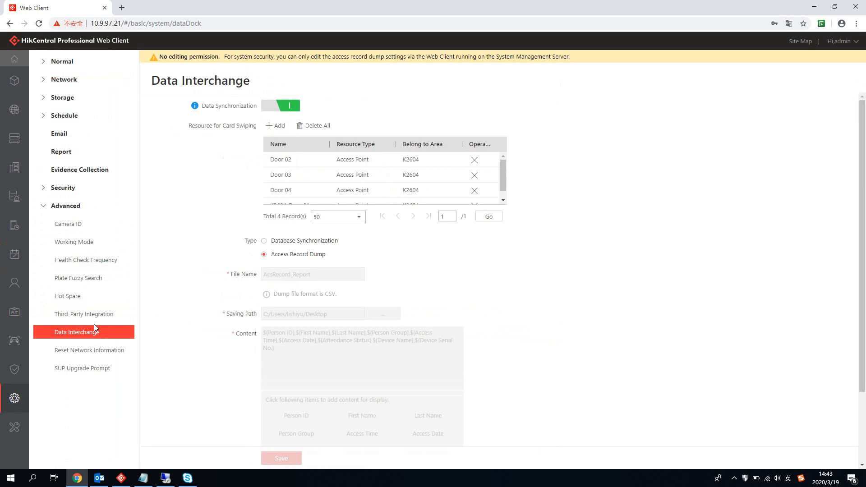
mouse_move(166, 481)
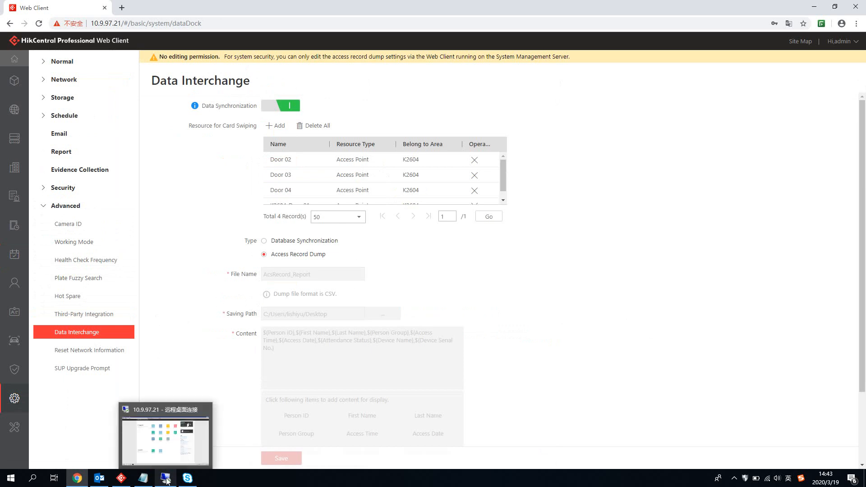
click(166, 481)
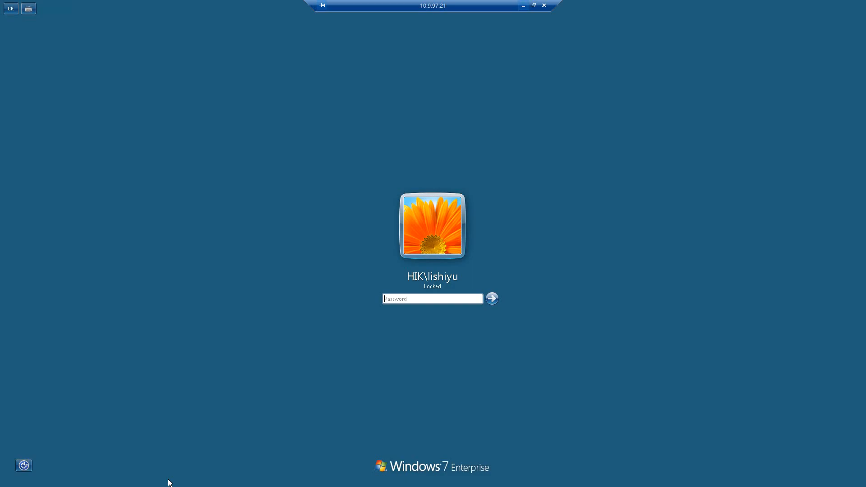
Step: Unlock the server's remote desktop session with the account password
text(a)
key(Caps_Lock)
text(••••••)
key(Return)
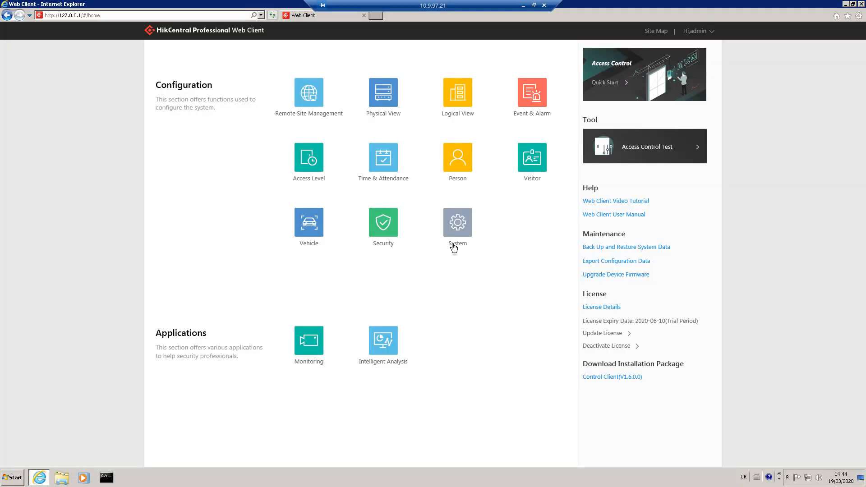
Step: Dismiss the invalid-session error and log in to HikCentral as admin
click(458, 223)
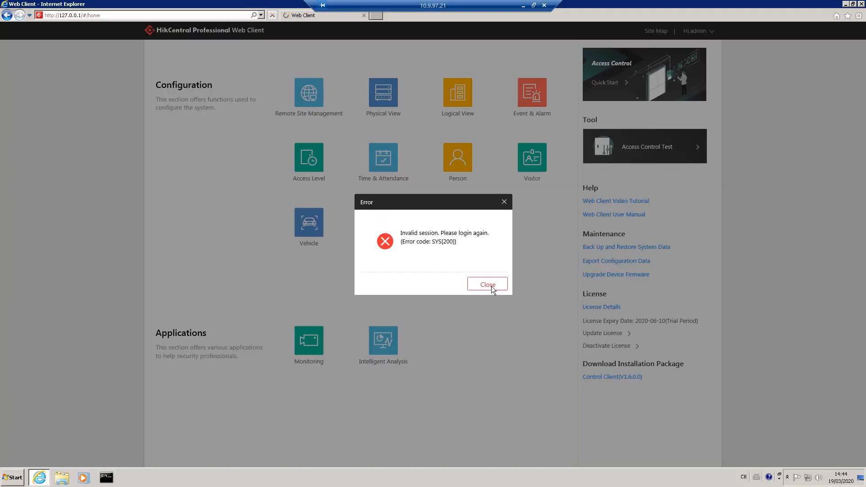
click(492, 286)
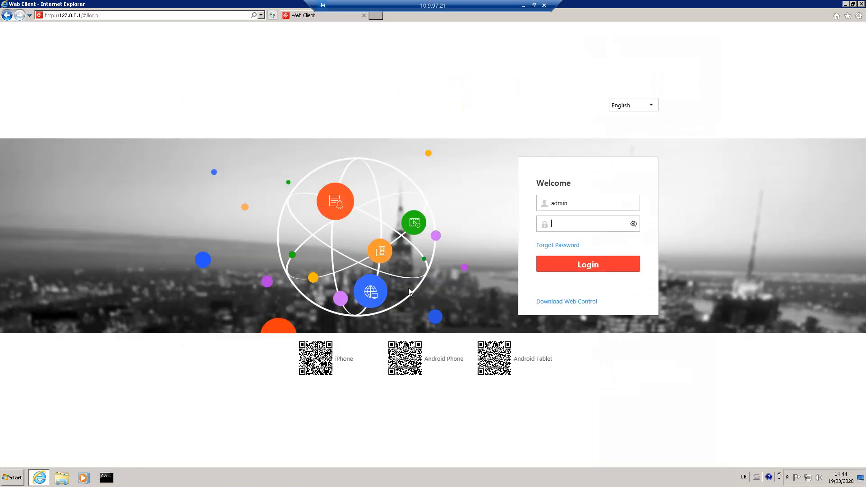
text(••••••••)
key(Return)
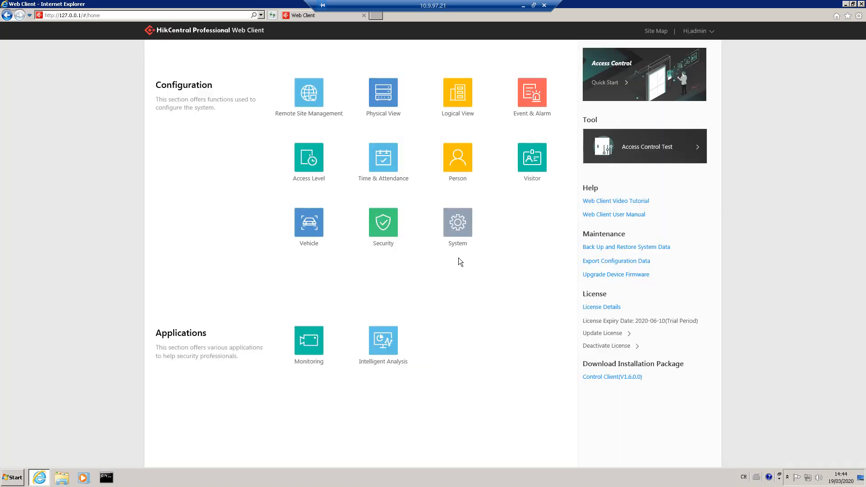
Step: Open System > Advanced > Data Interchange and select Database Synchronization
click(463, 222)
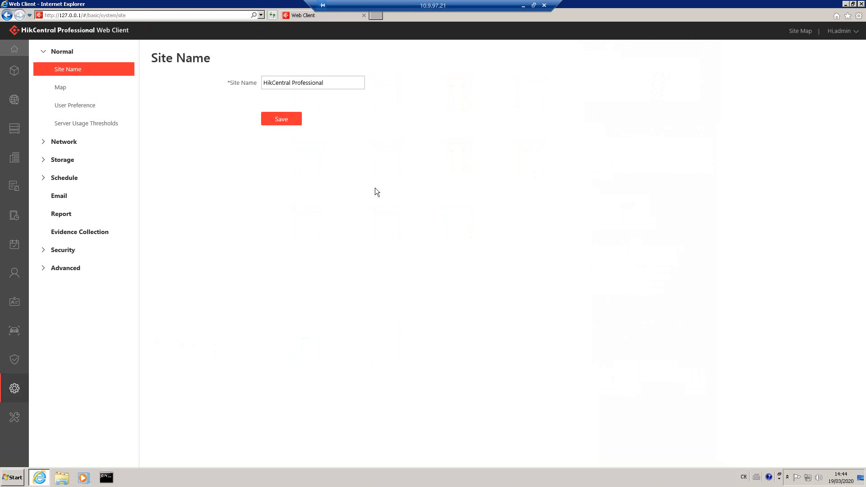
click(48, 250)
click(62, 250)
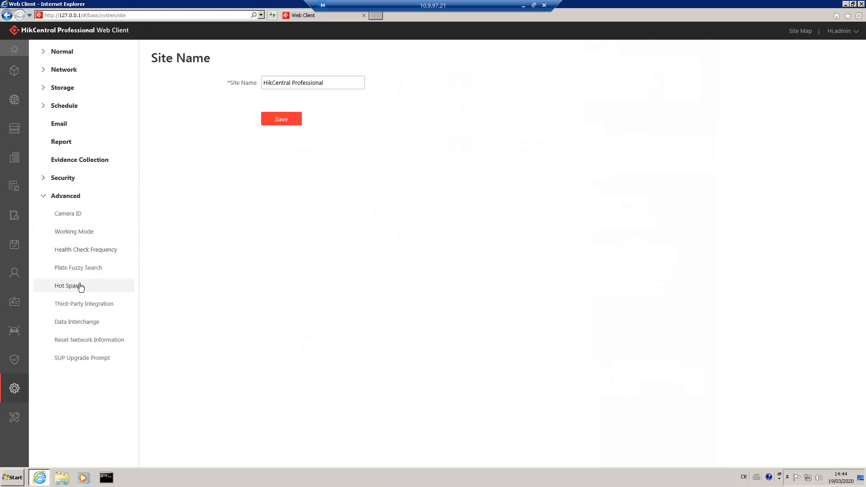
click(85, 323)
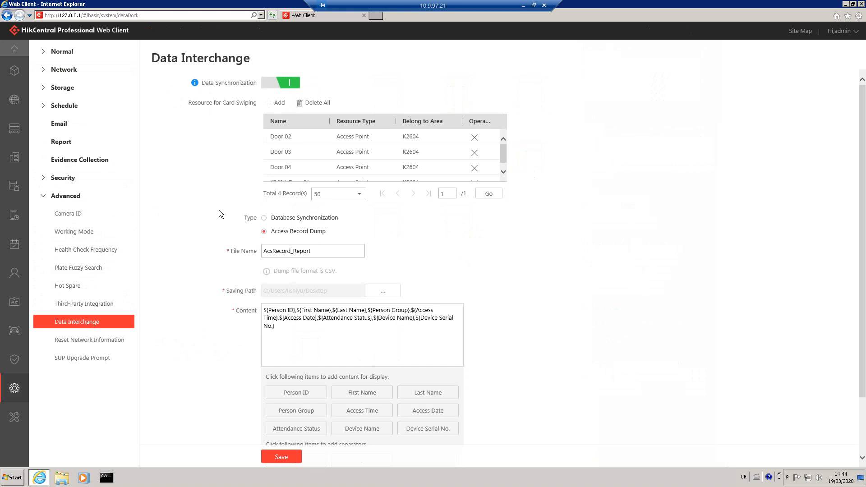
click(281, 219)
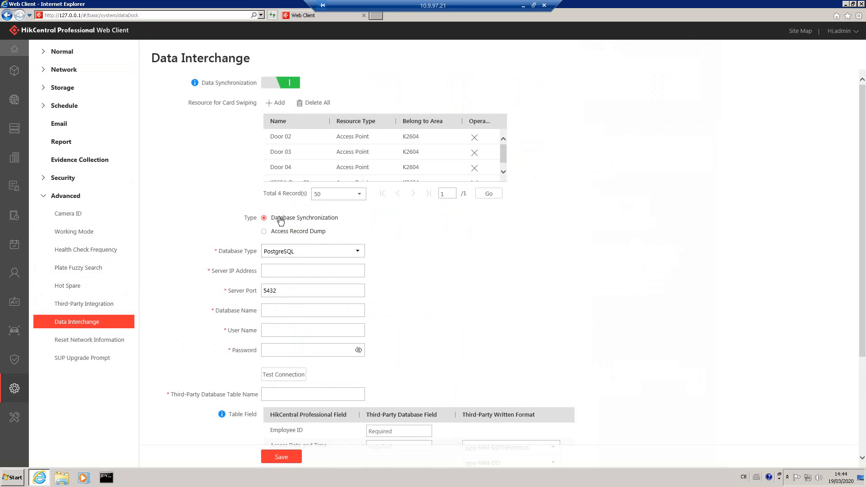
Step: Switch to Database Synchronization and keep PostgreSQL as the database type
click(298, 231)
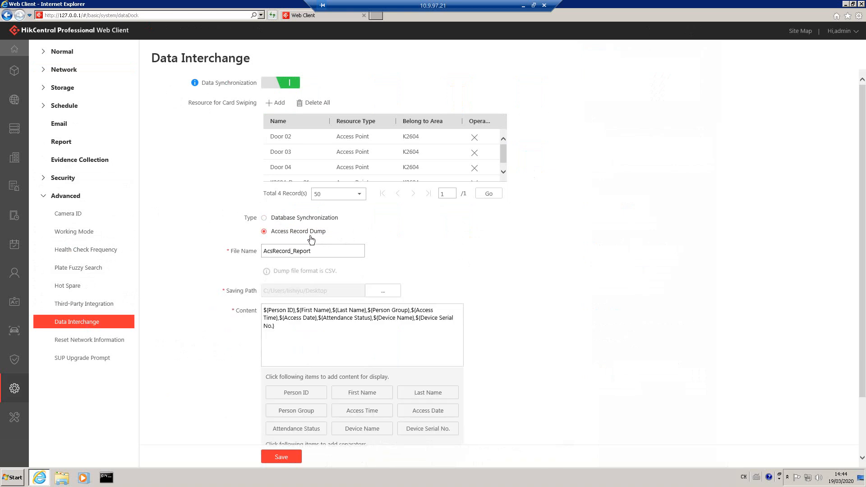
click(329, 219)
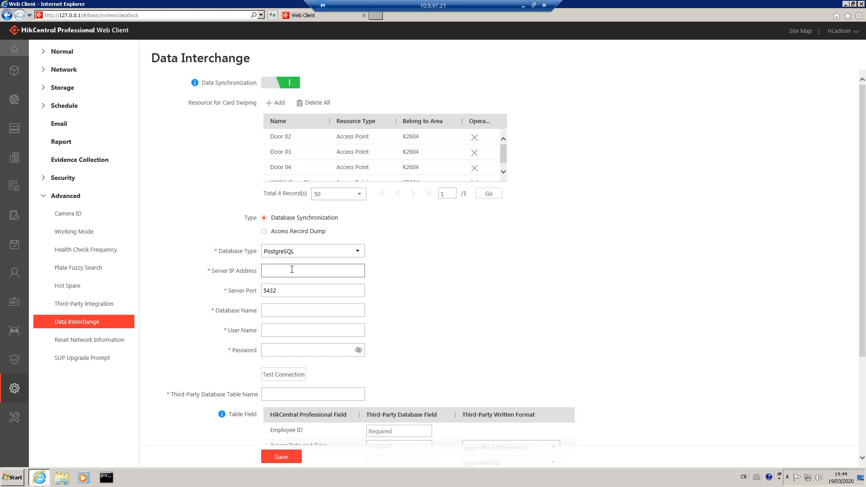
click(356, 251)
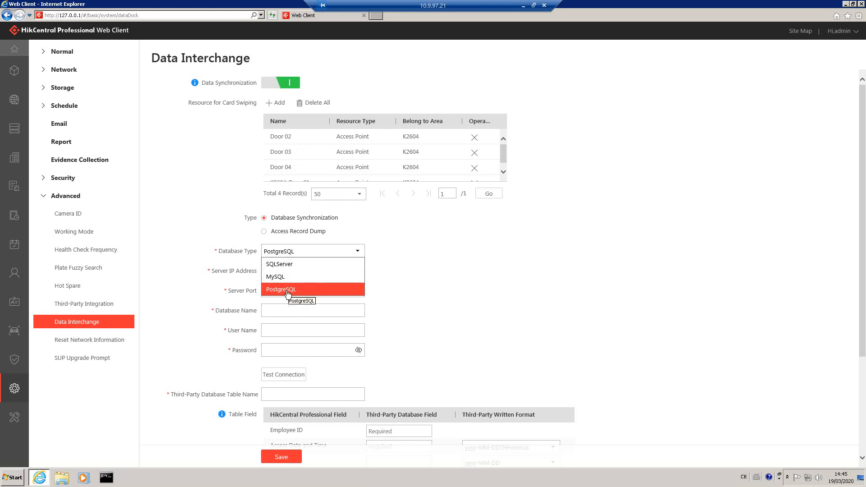
click(348, 249)
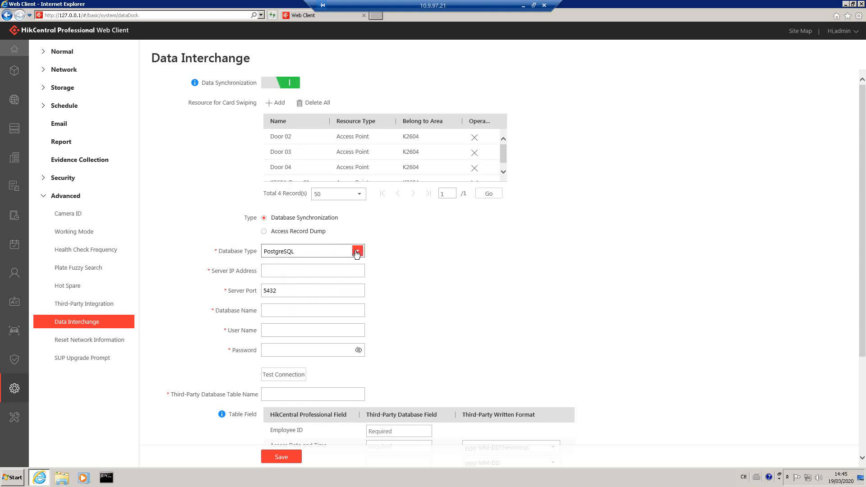
click(356, 251)
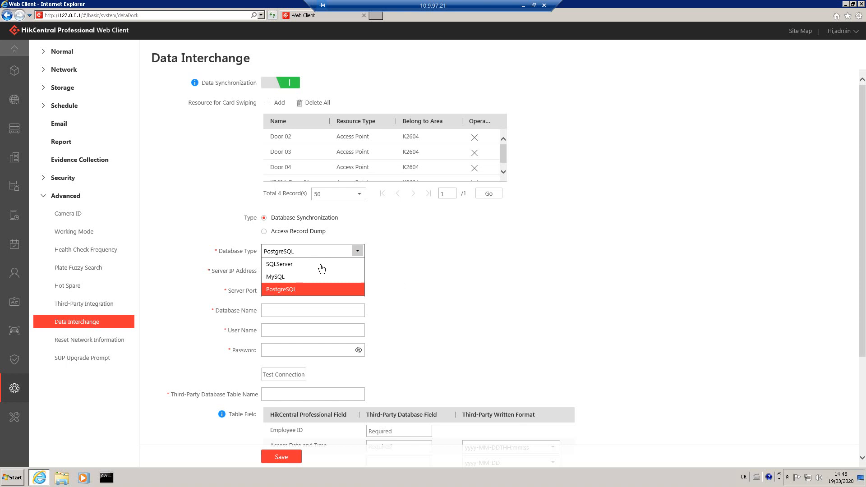
click(289, 289)
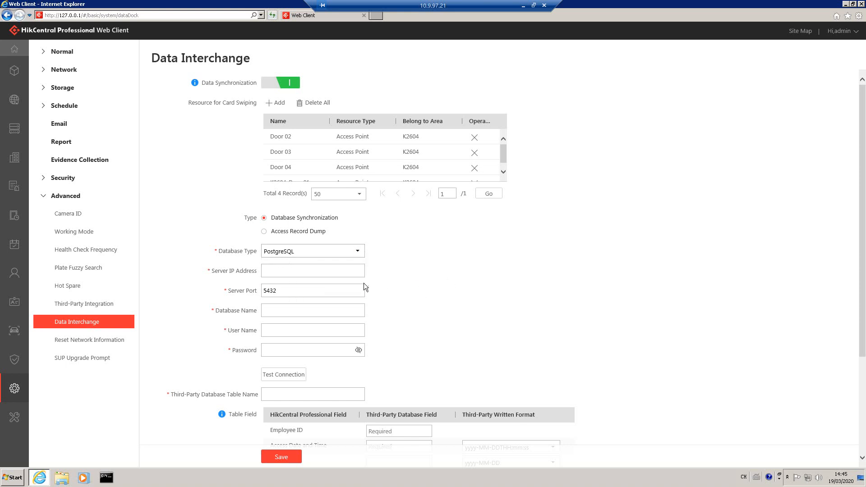
Step: Review the Database Name and table name fields, then select Access Record Dump
click(309, 310)
scroll(308, 325, down, 2)
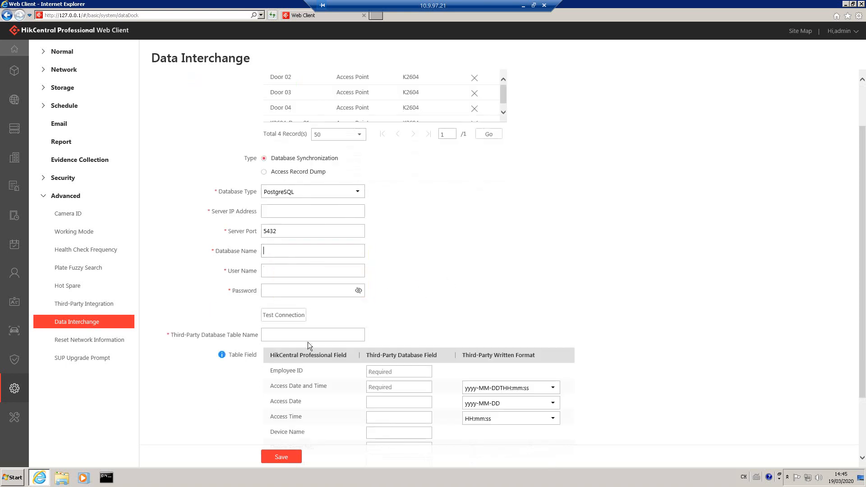
click(274, 334)
scroll(645, 292, down, 3)
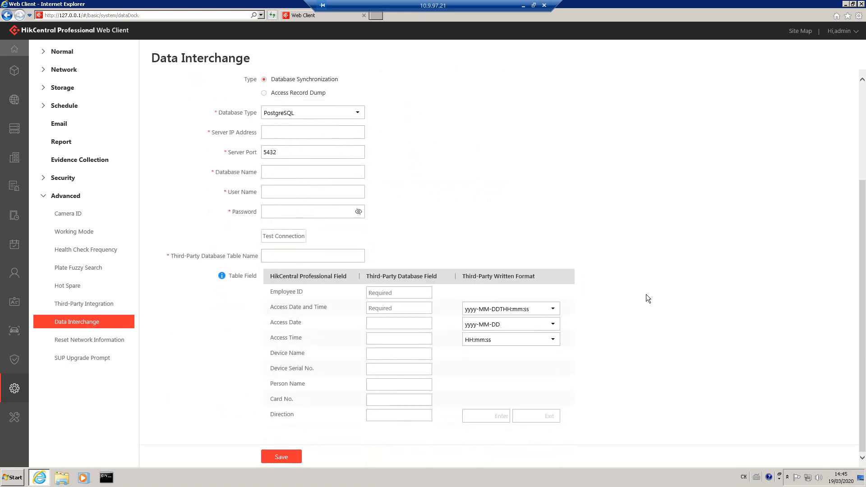
scroll(646, 294, up, 5)
click(270, 231)
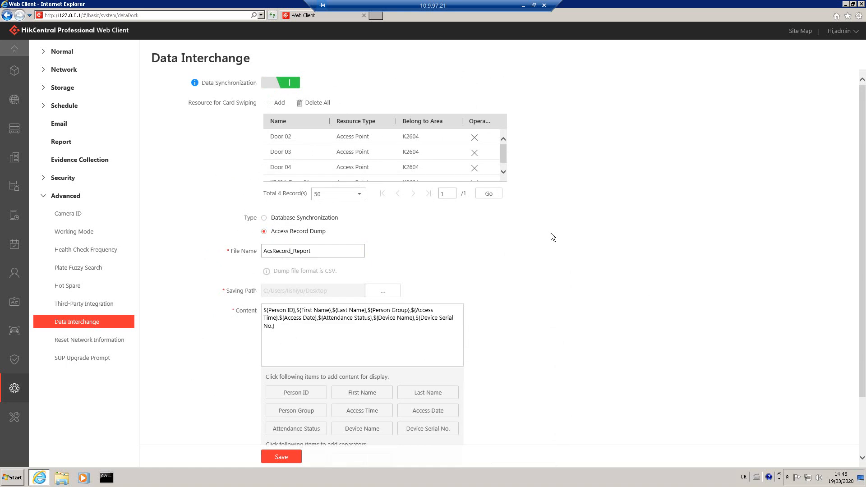
Step: Check the Dump Every hour choices, leaving the interval at 00:05
scroll(537, 290, down, 2)
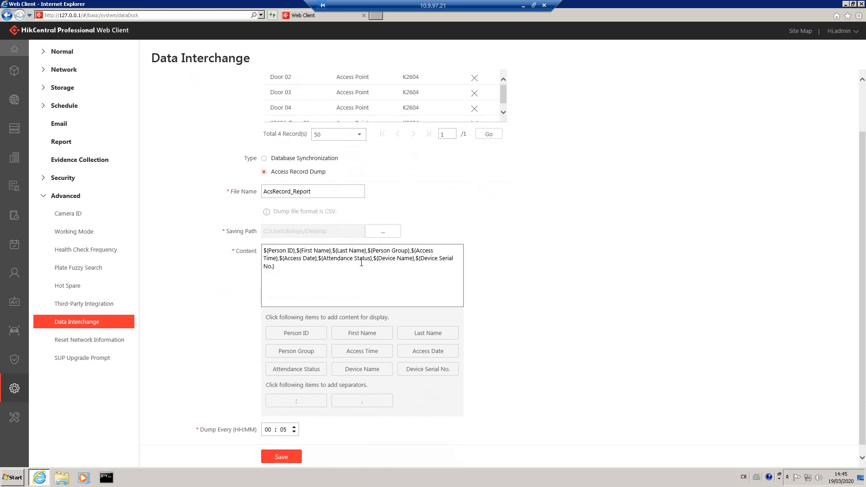
scroll(531, 320, down, 1)
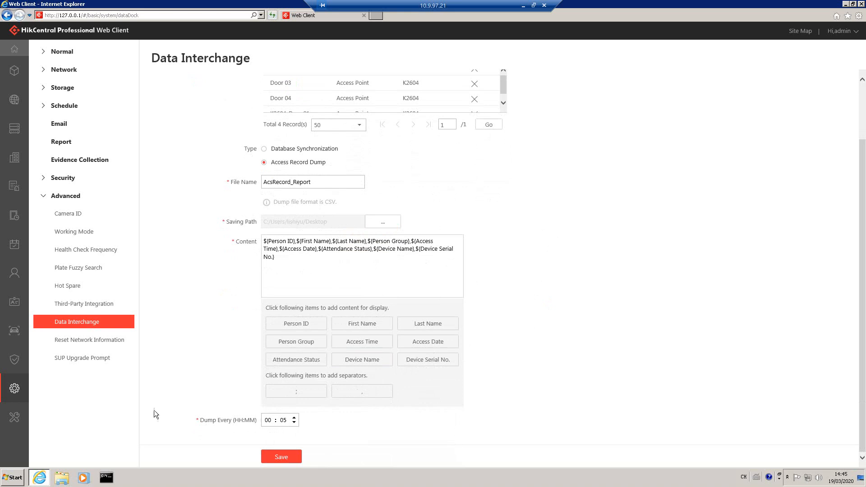
click(264, 420)
click(323, 423)
click(294, 423)
click(294, 417)
click(375, 440)
Step: Save the Access Record Dump settings and minimize the browser
scroll(427, 317, up, 2)
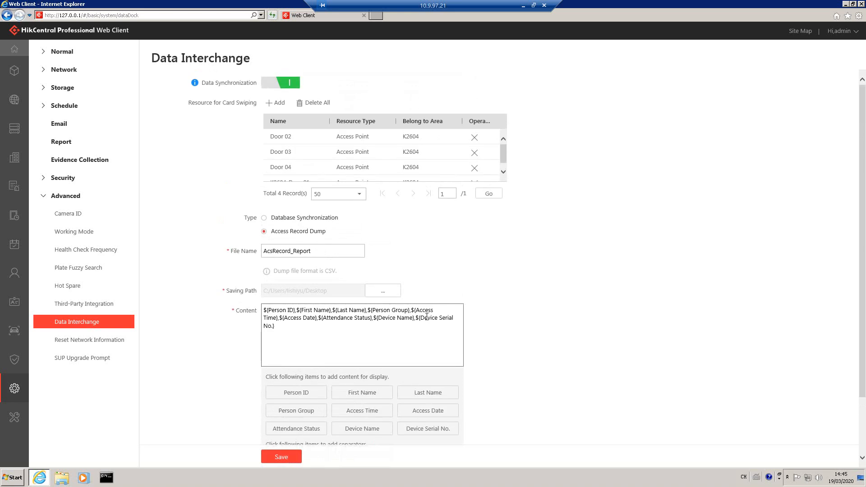
click(273, 456)
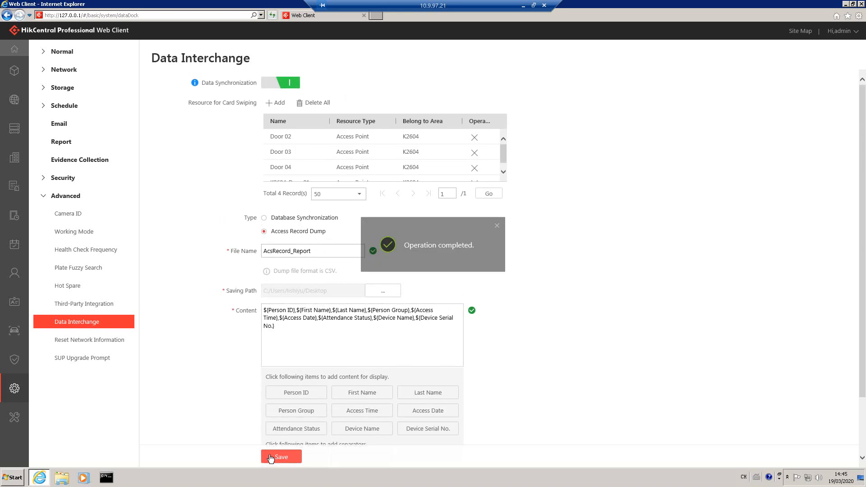
click(846, 4)
Step: Open AcsRecord_Report.csv from the server desktop in Excel
double_click(183, 60)
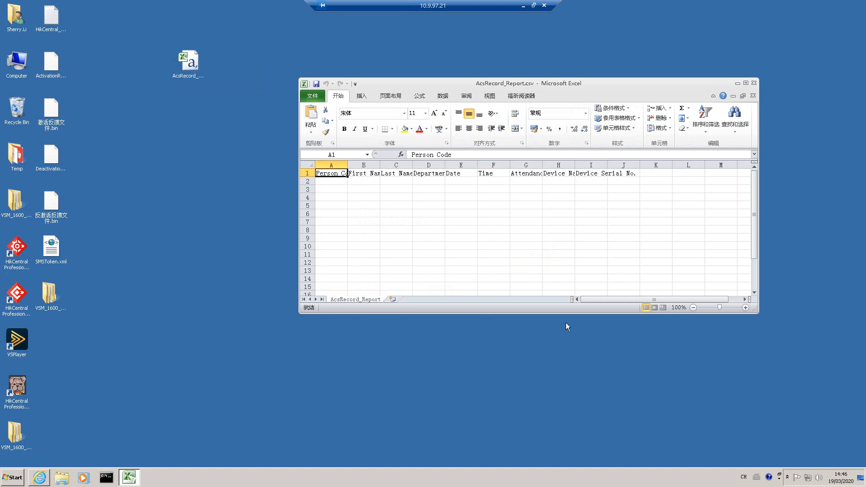
key(alt)
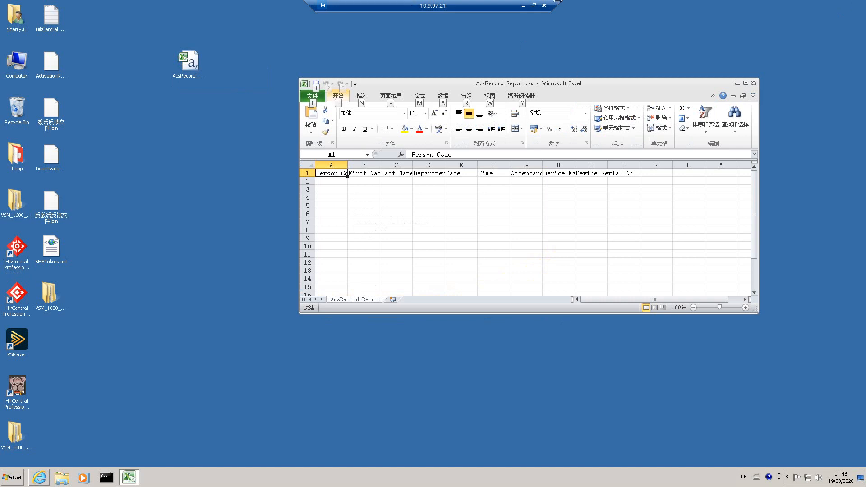
click(523, 5)
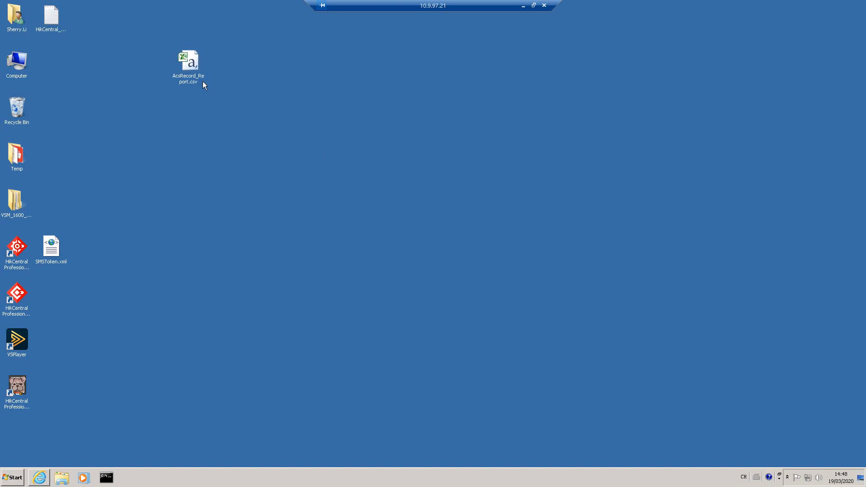
double_click(194, 76)
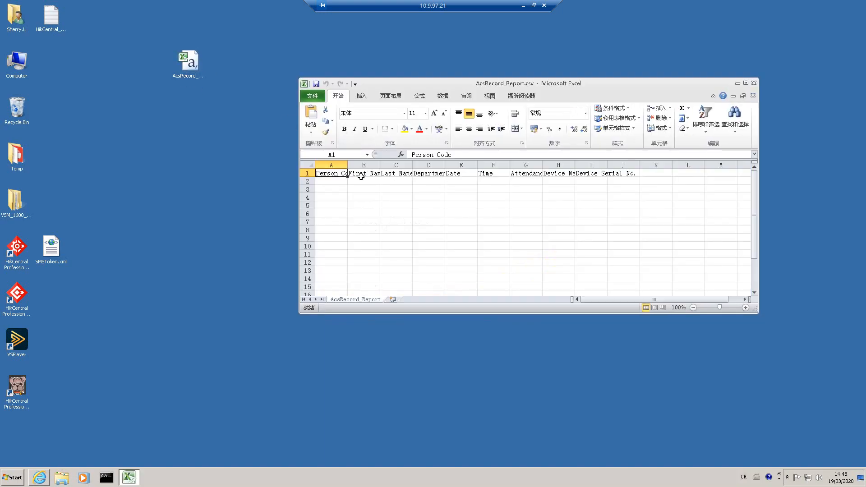
Step: Widen the Person Code and Attendance Status columns (A and G), then minimize Excel
double_click(347, 166)
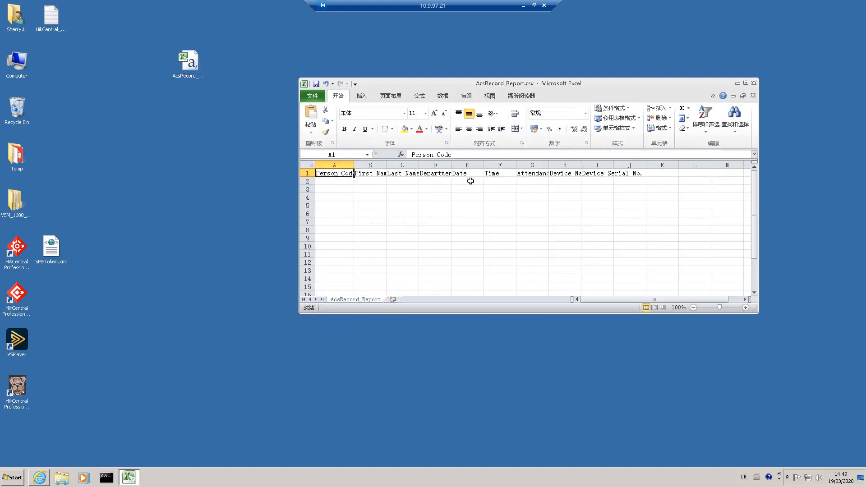
drag(629, 87, 438, 83)
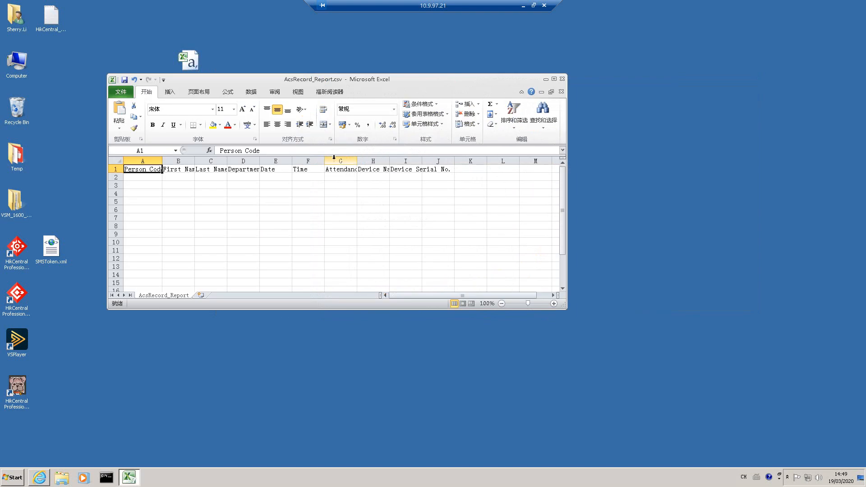
drag(356, 161, 384, 161)
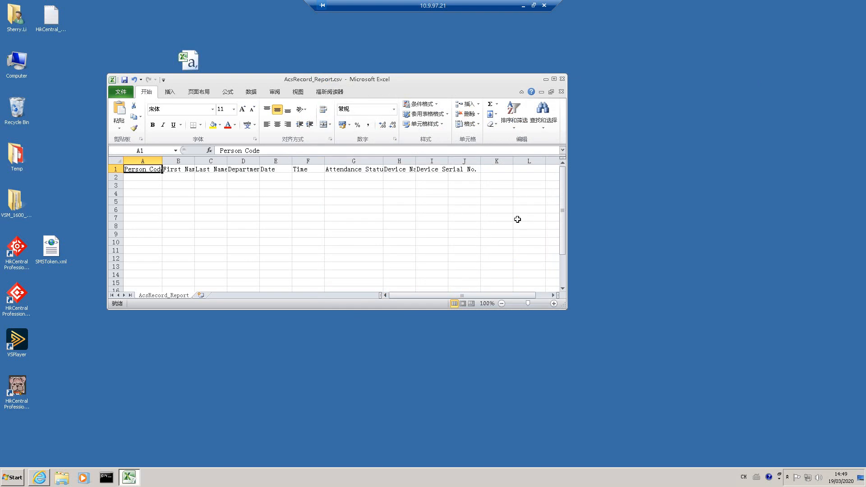
click(547, 79)
Step: Restore the Data Interchange browser window maximized, then minimize the RDP session to reveal the Control Client
click(45, 477)
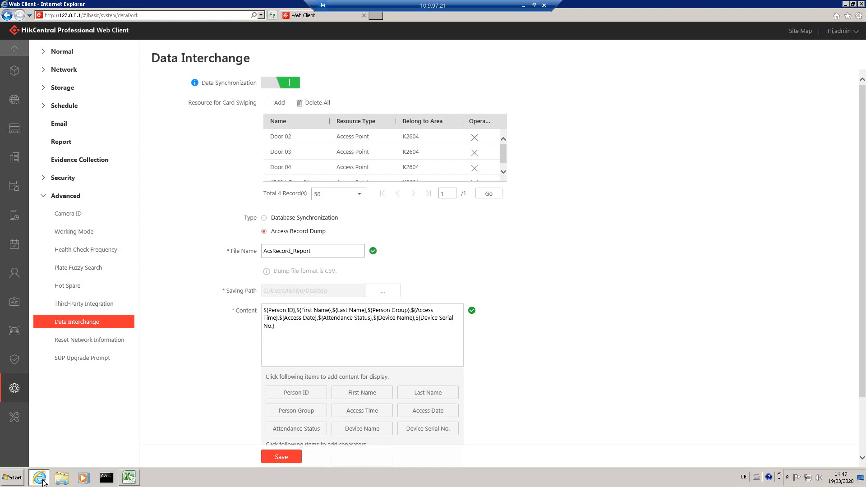
drag(150, 5, 189, 84)
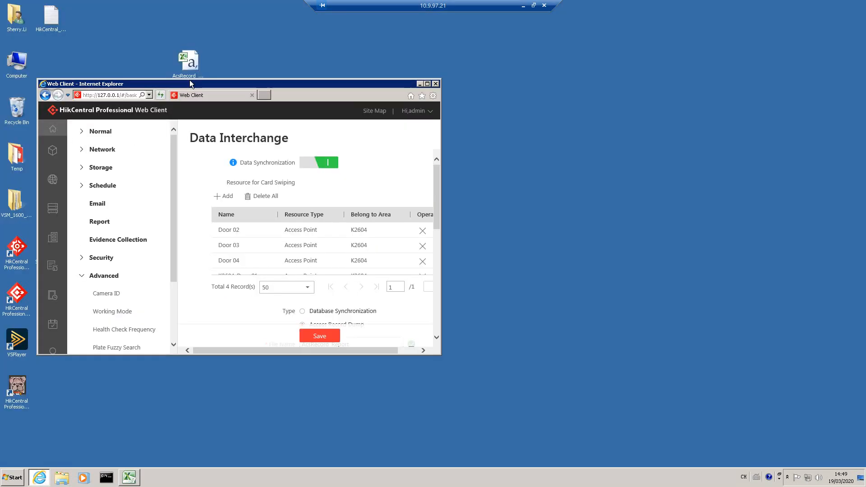
double_click(203, 85)
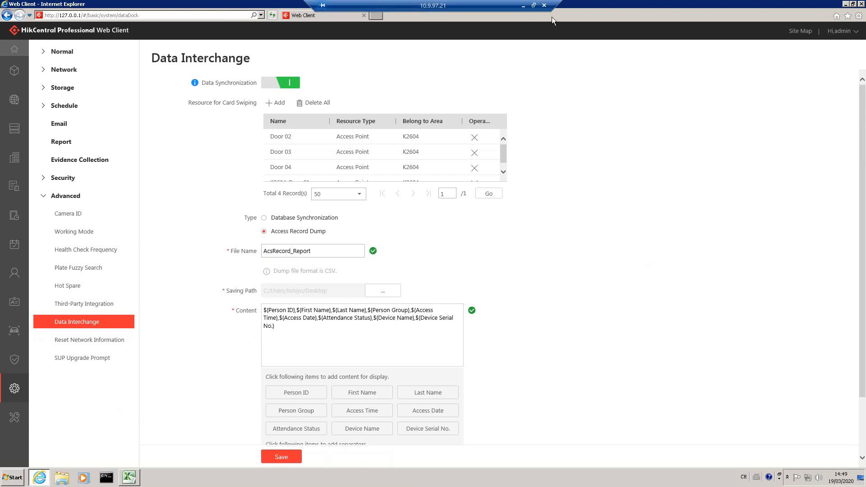
click(522, 6)
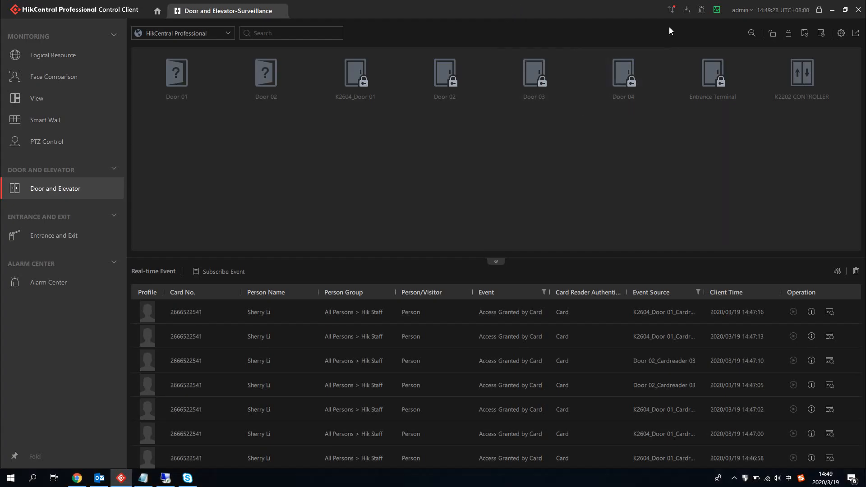